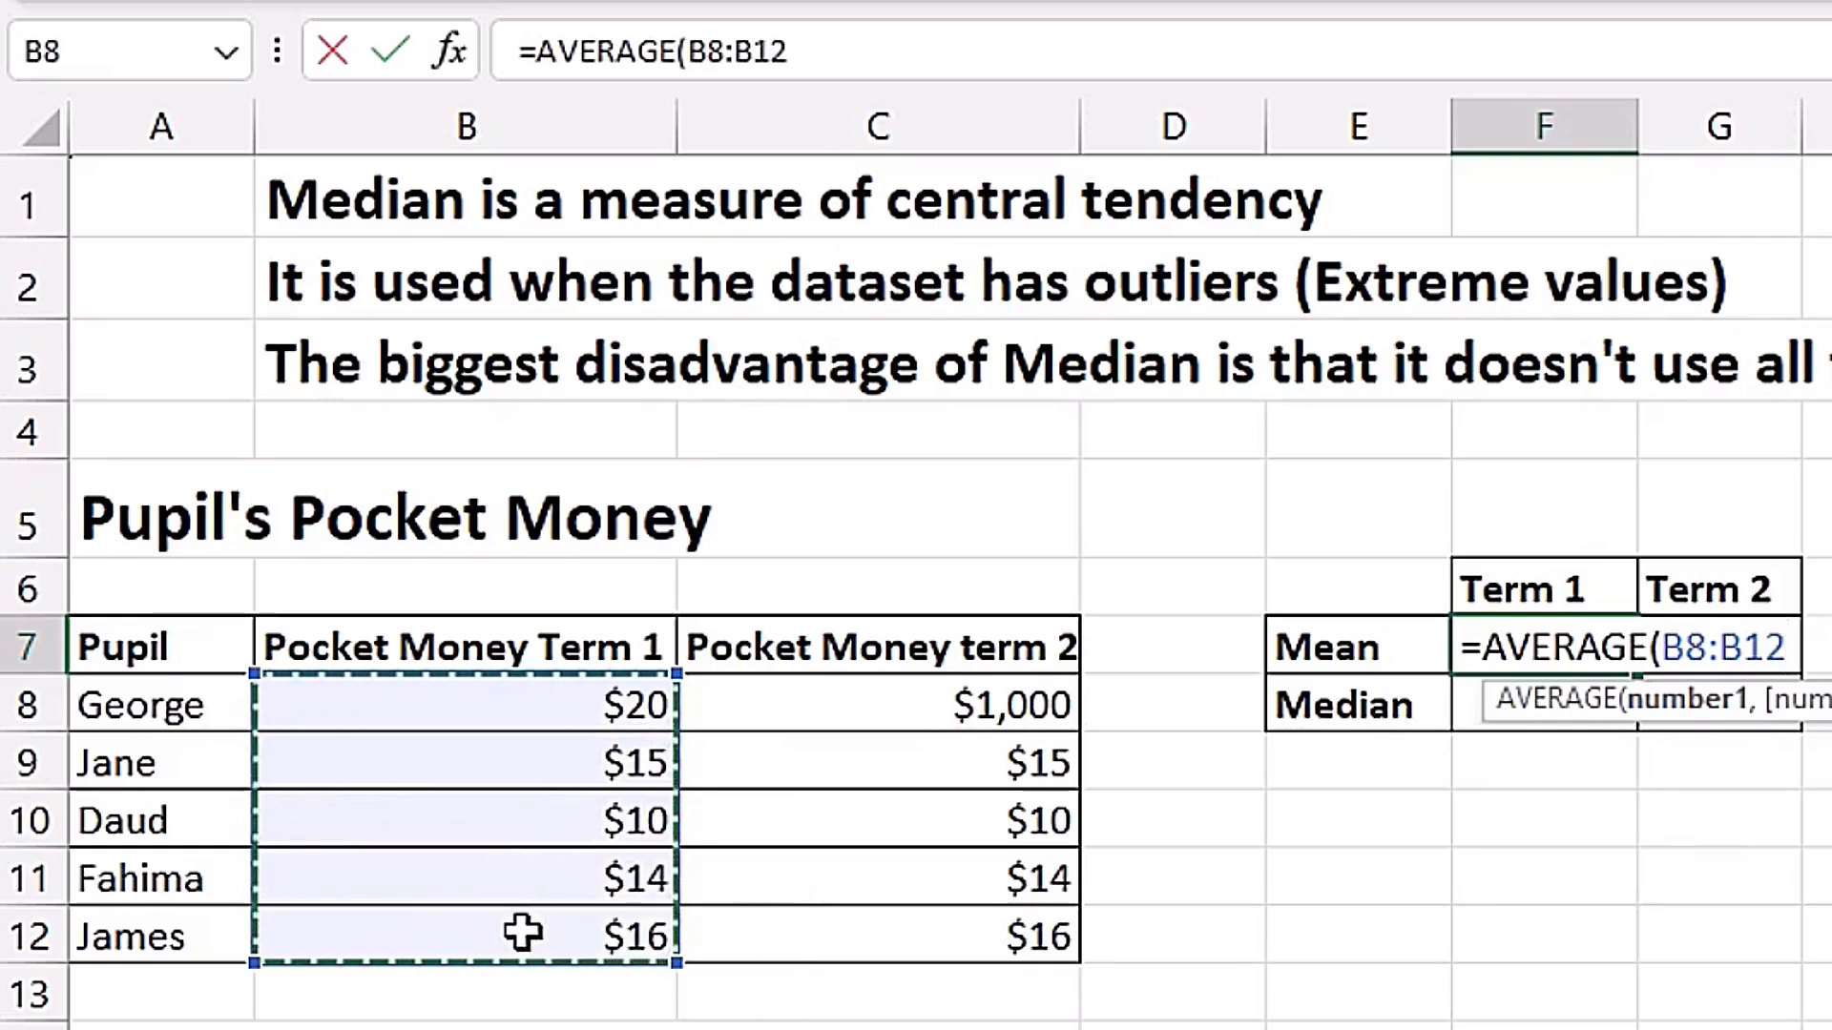
Complete the Term 1 mean in F7 as =AVERAGE(B8:B12) and copy the formula across to Term 2 in G7.
{"action": "key", "text": "ctrl+Return"}
{"action": "left_click_drag", "start_coordinate": [1637, 673], "coordinate": [1727, 674]}
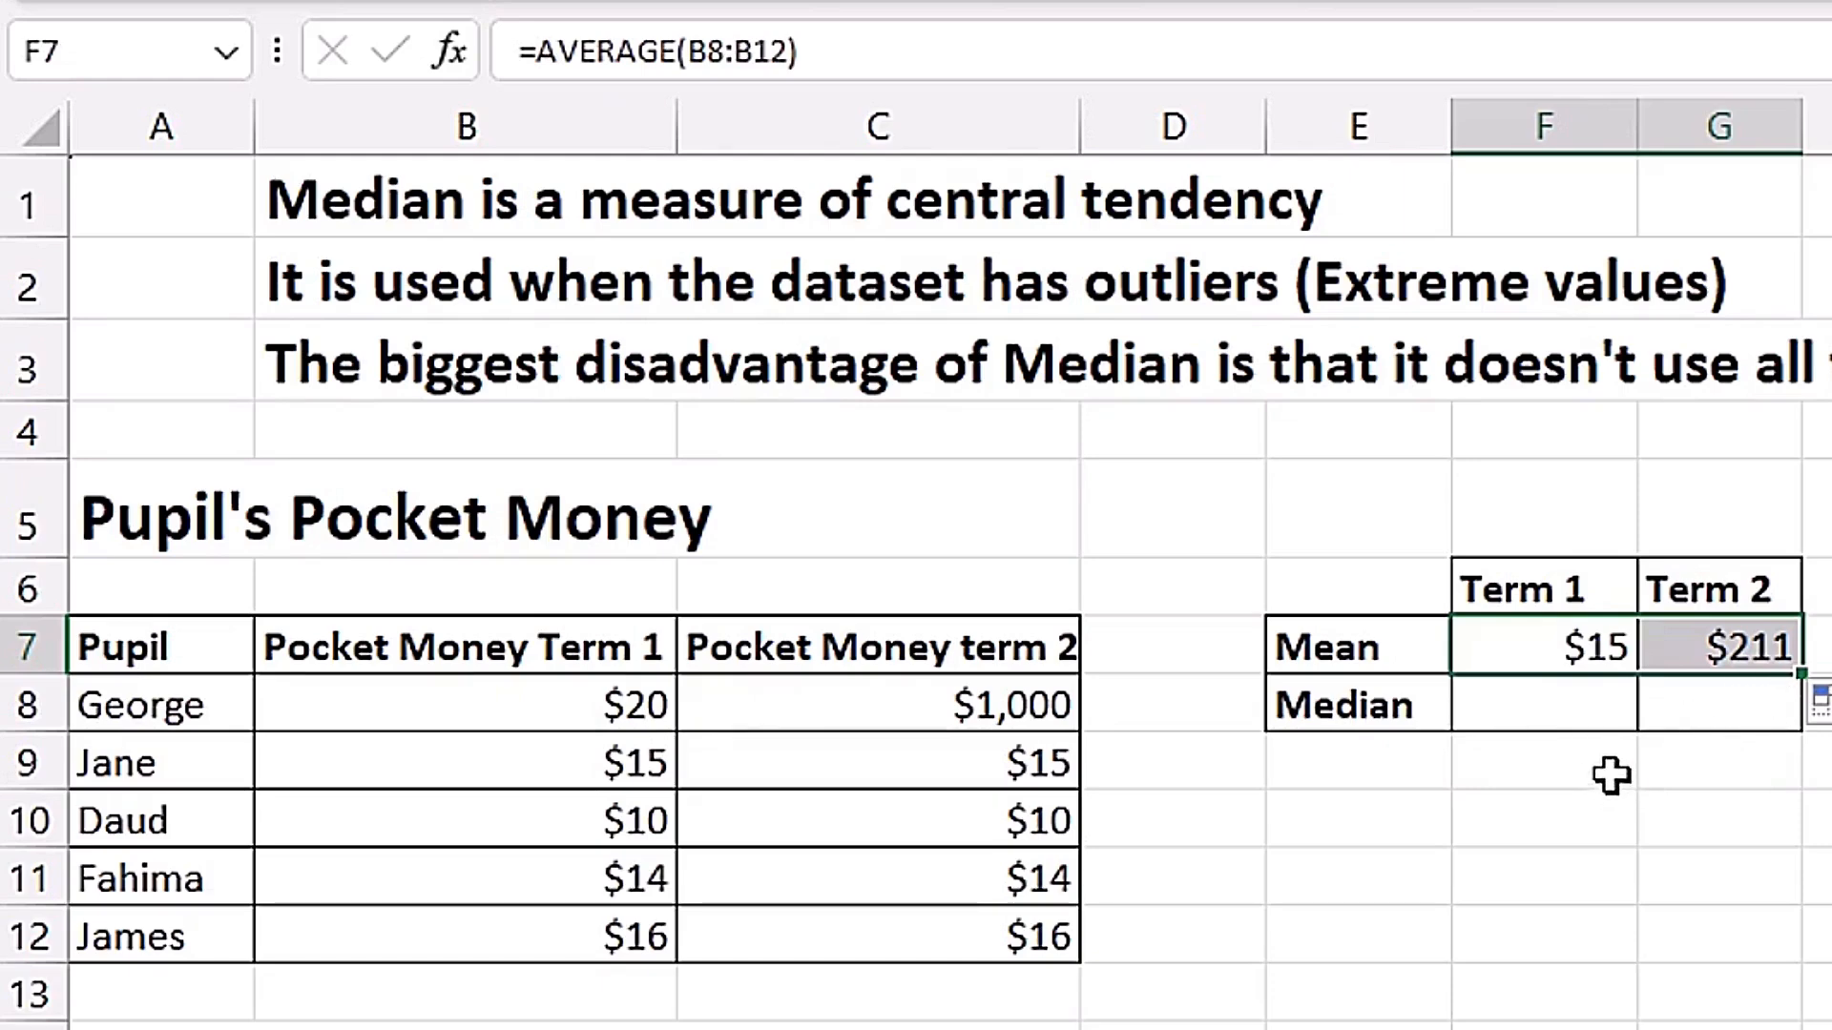
Calculate the Term 1 median in F8 with =MEDIAN(B8:B12) and copy the formula across to Term 2 in G8.
{"action": "left_click", "coordinate": [1553, 707]}
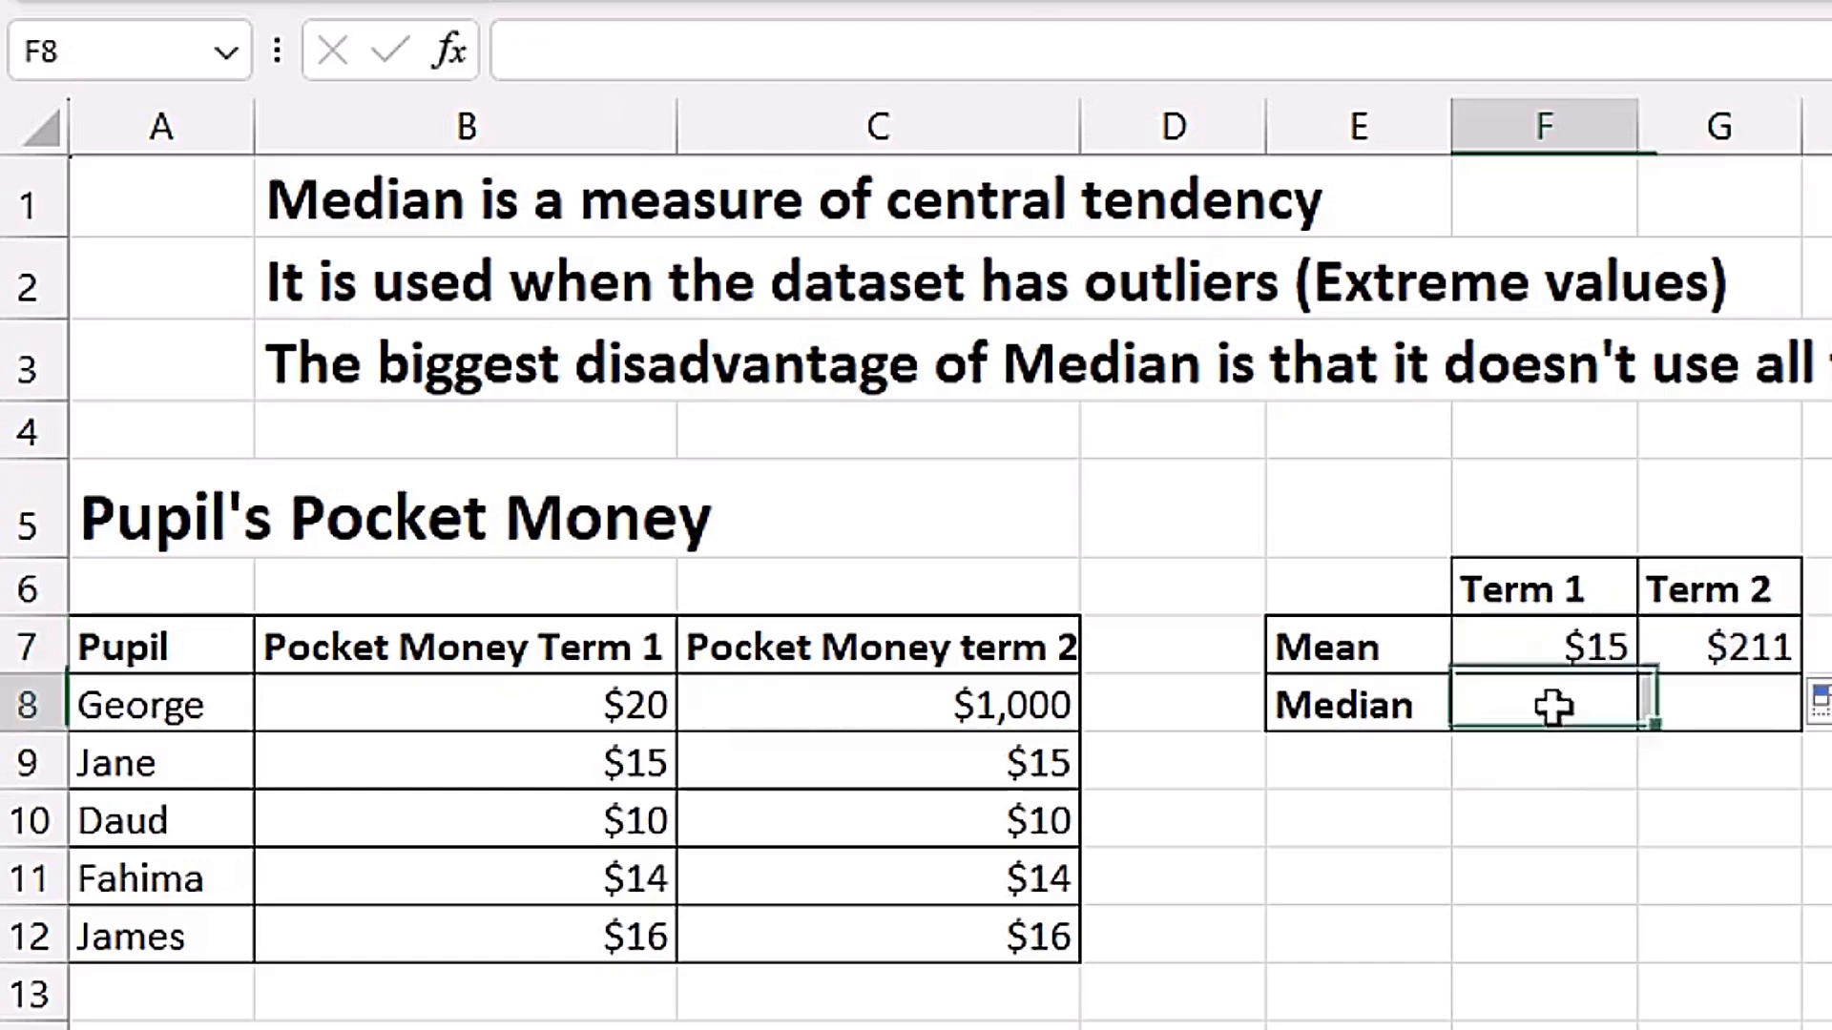
{"action": "type", "text": "="}
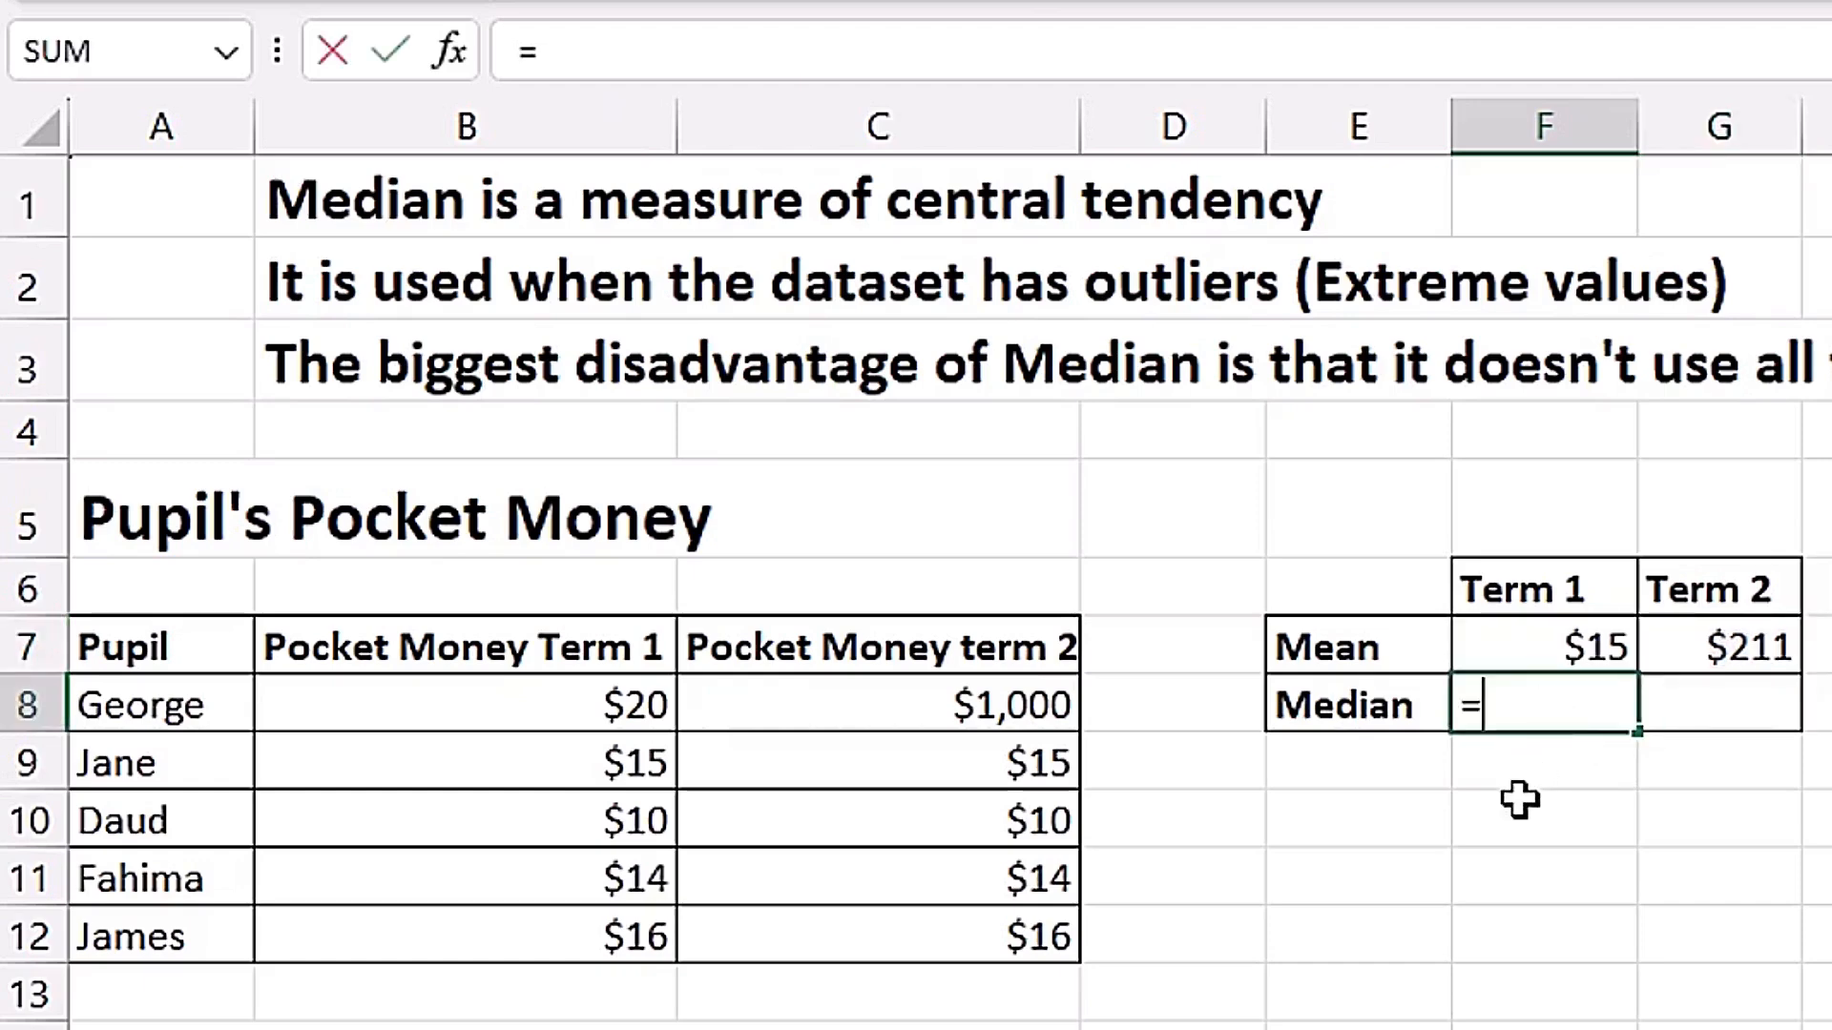
{"action": "type", "text": "medi"}
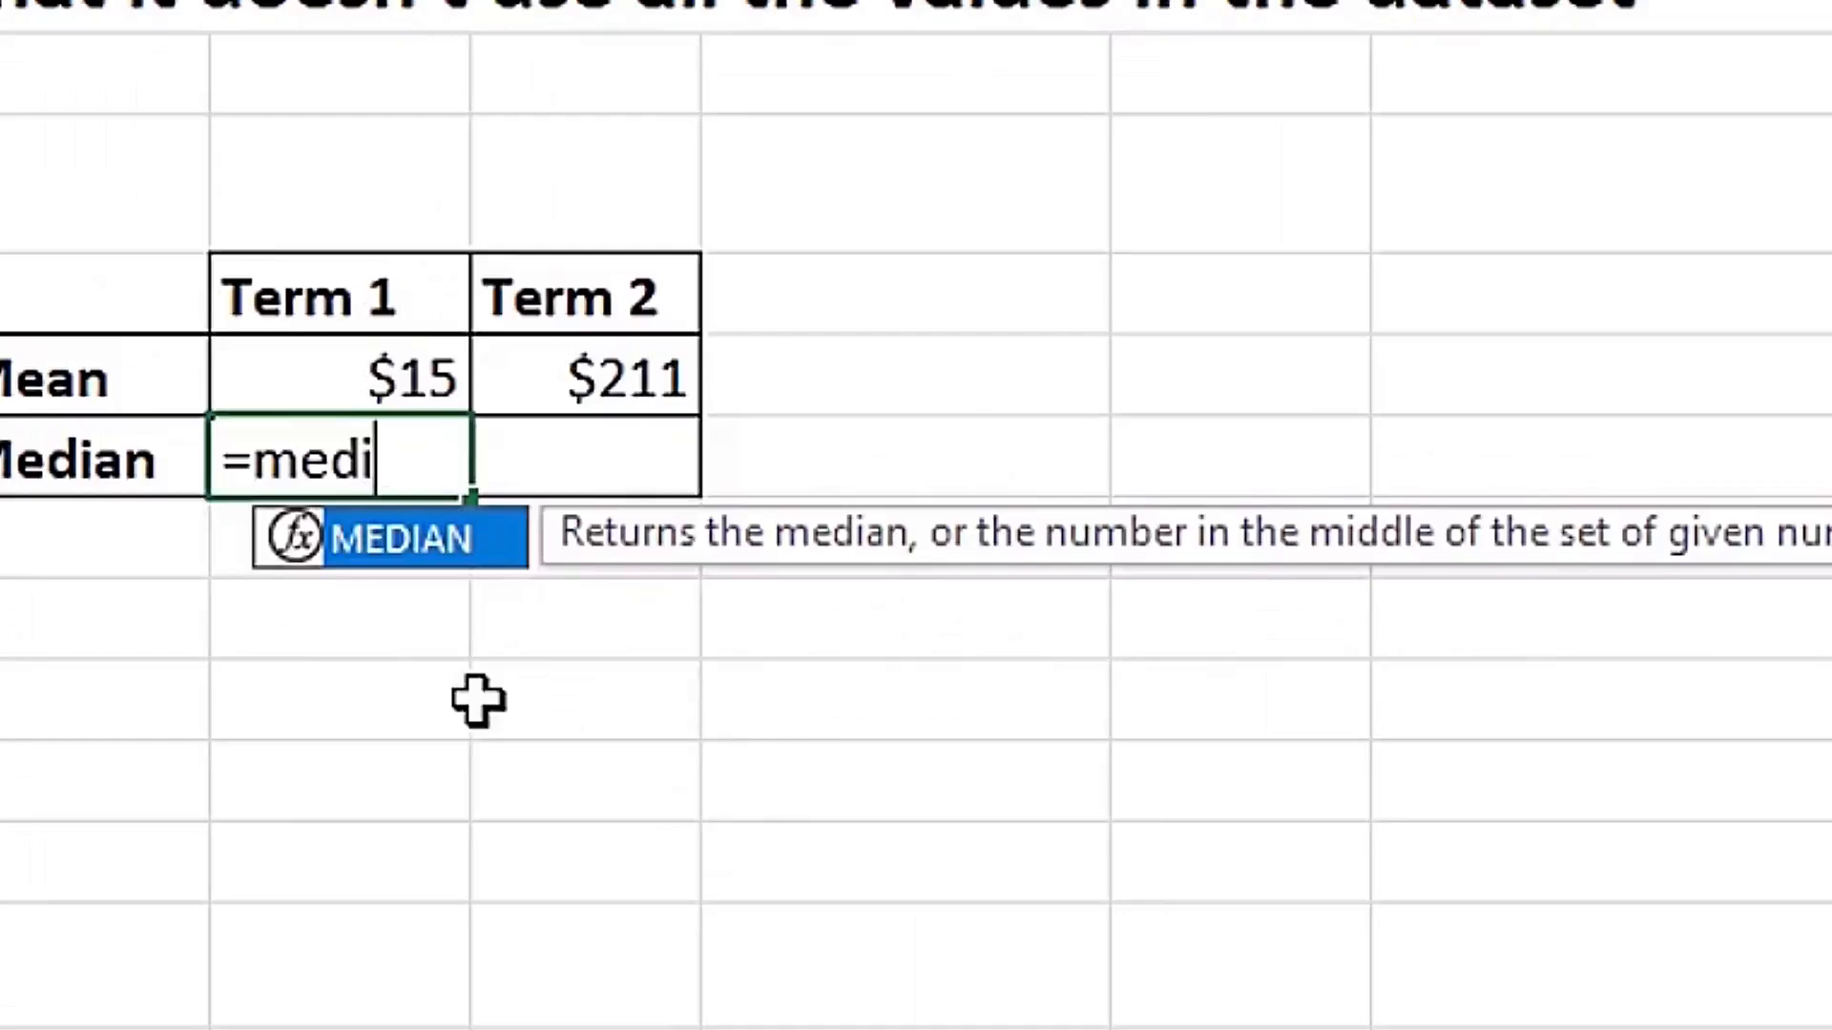
{"action": "key", "text": "Tab"}
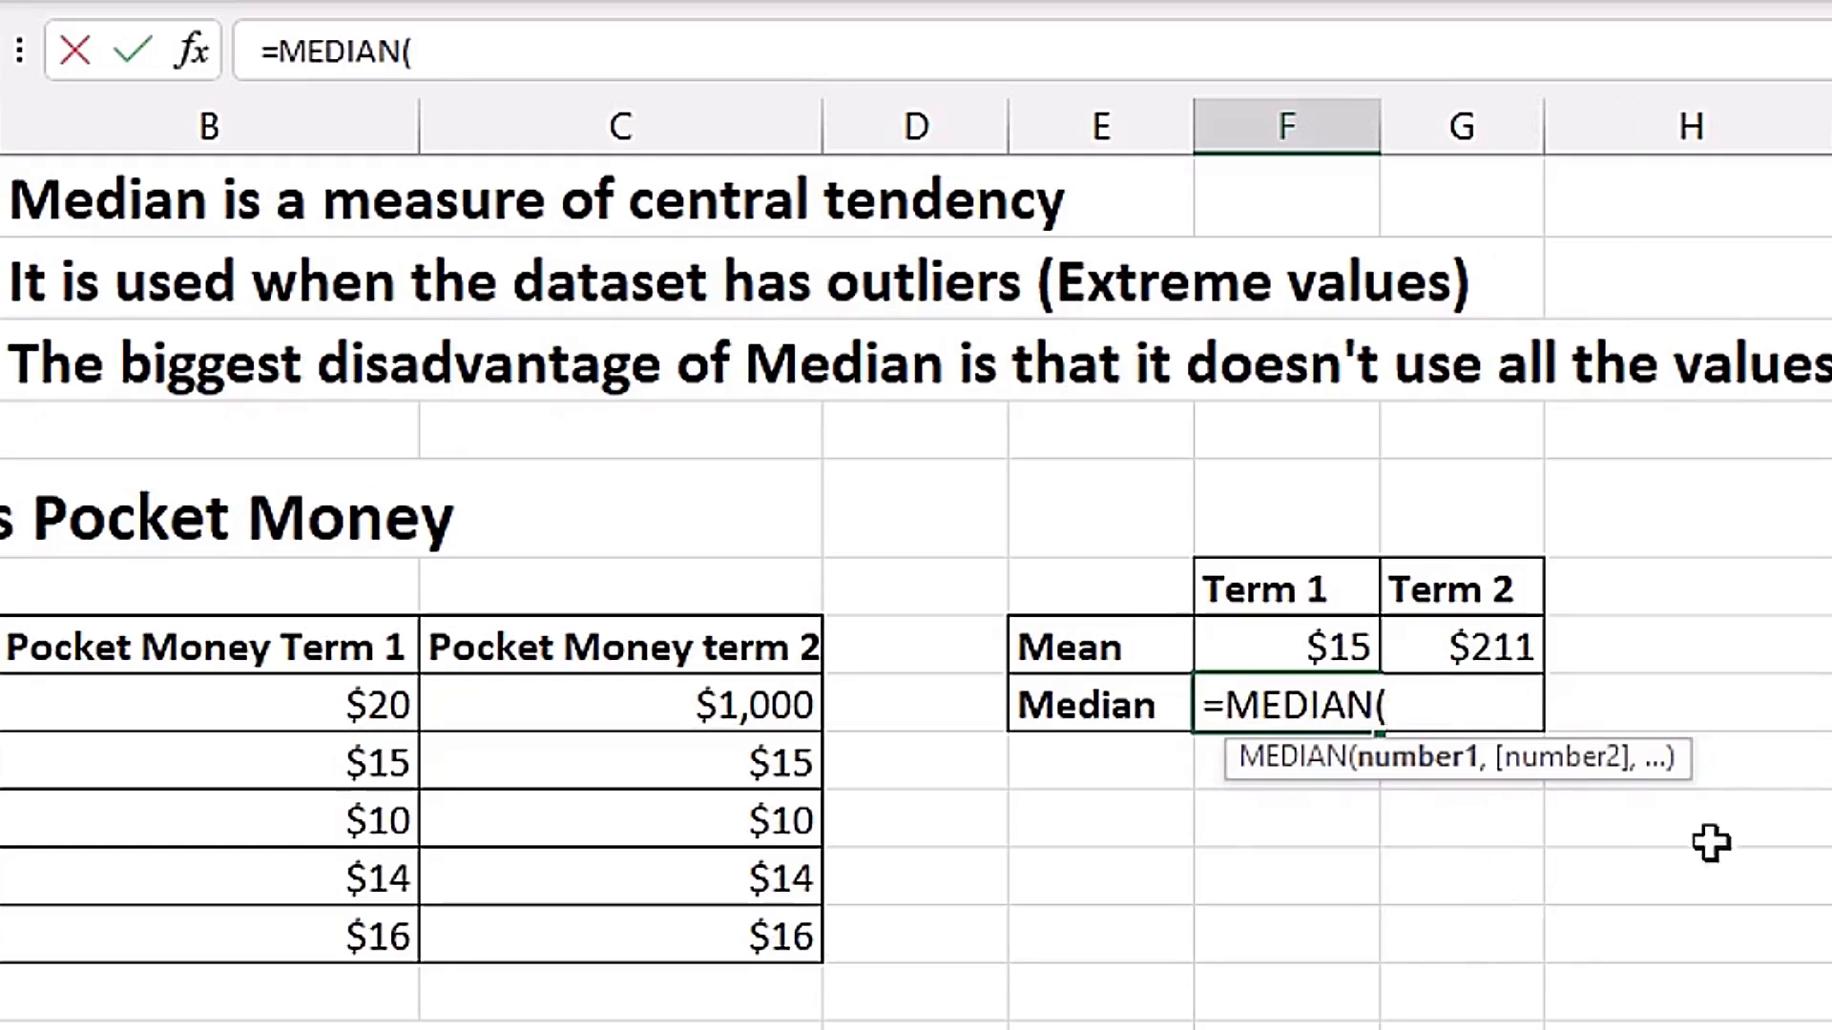
{"action": "left_click_drag", "start_coordinate": [294, 703], "coordinate": [296, 924]}
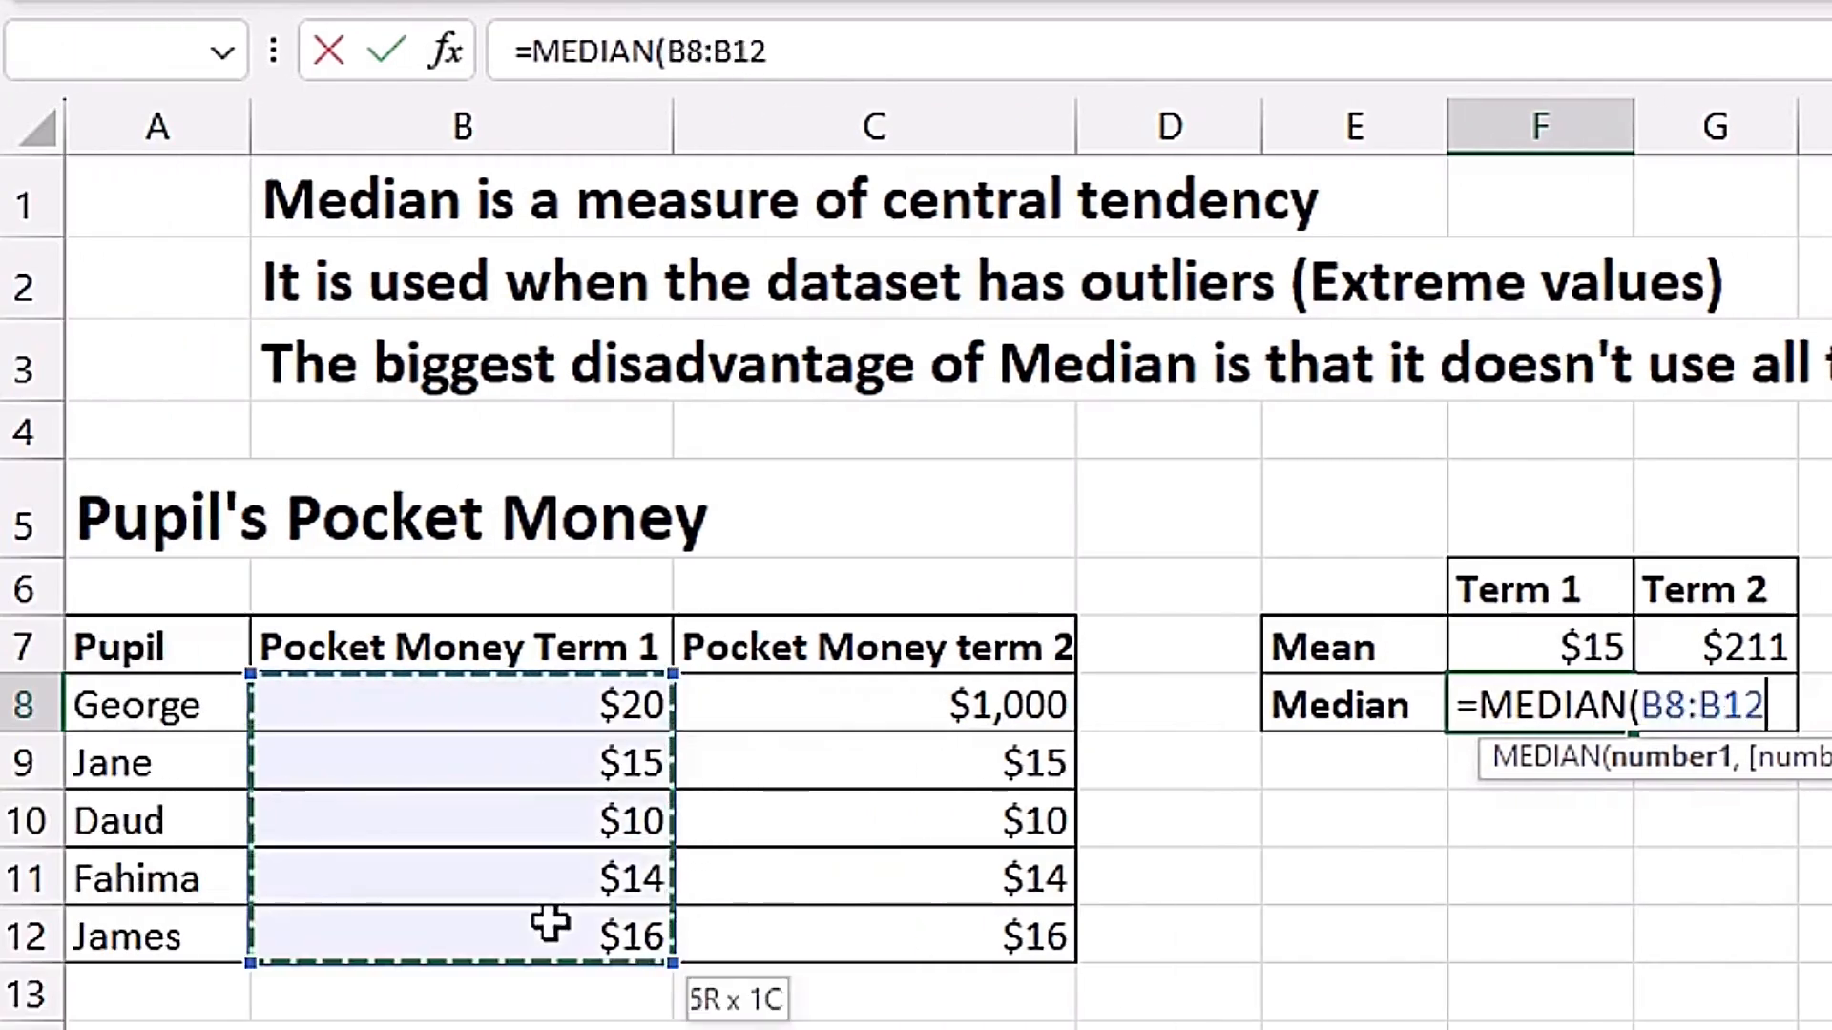
{"action": "key", "text": "ctrl+Return"}
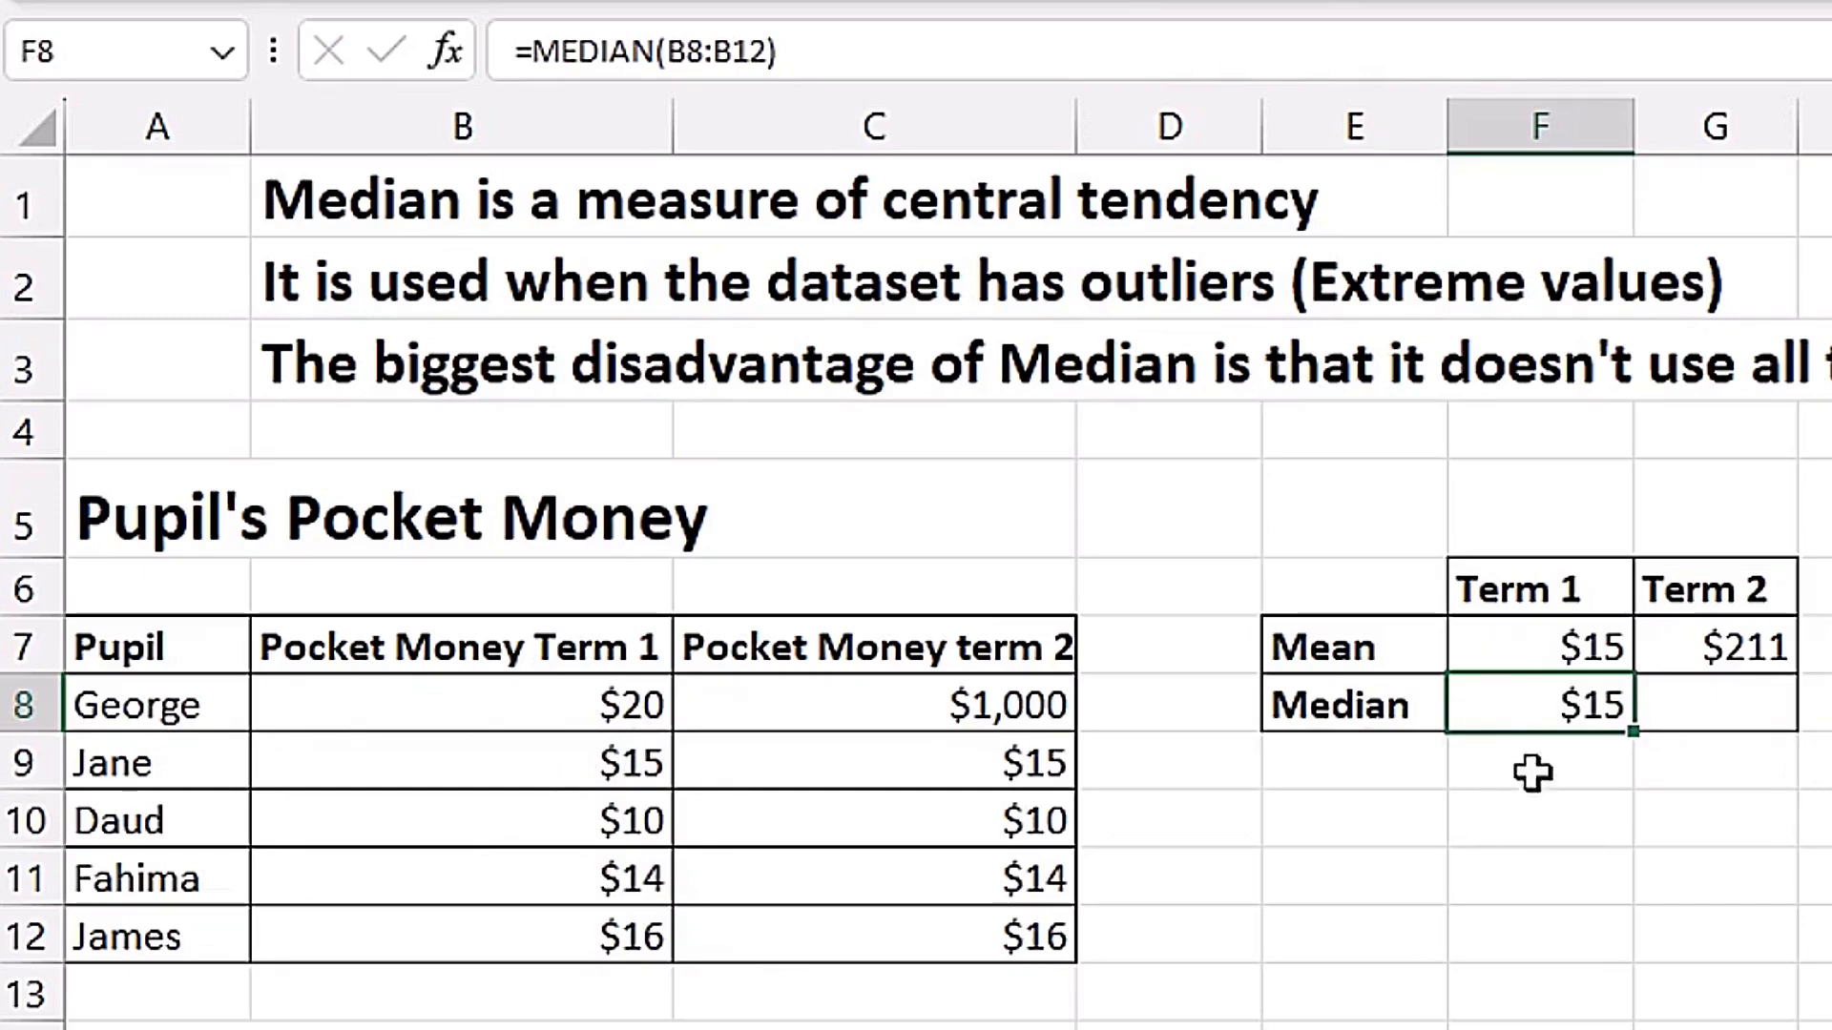
{"action": "left_click_drag", "start_coordinate": [1634, 732], "coordinate": [1730, 806]}
Compare the Term 2 median in G8 with the first pupil's Term 2 amount in C8 and the mean in G7.
{"action": "left_click", "coordinate": [1698, 711]}
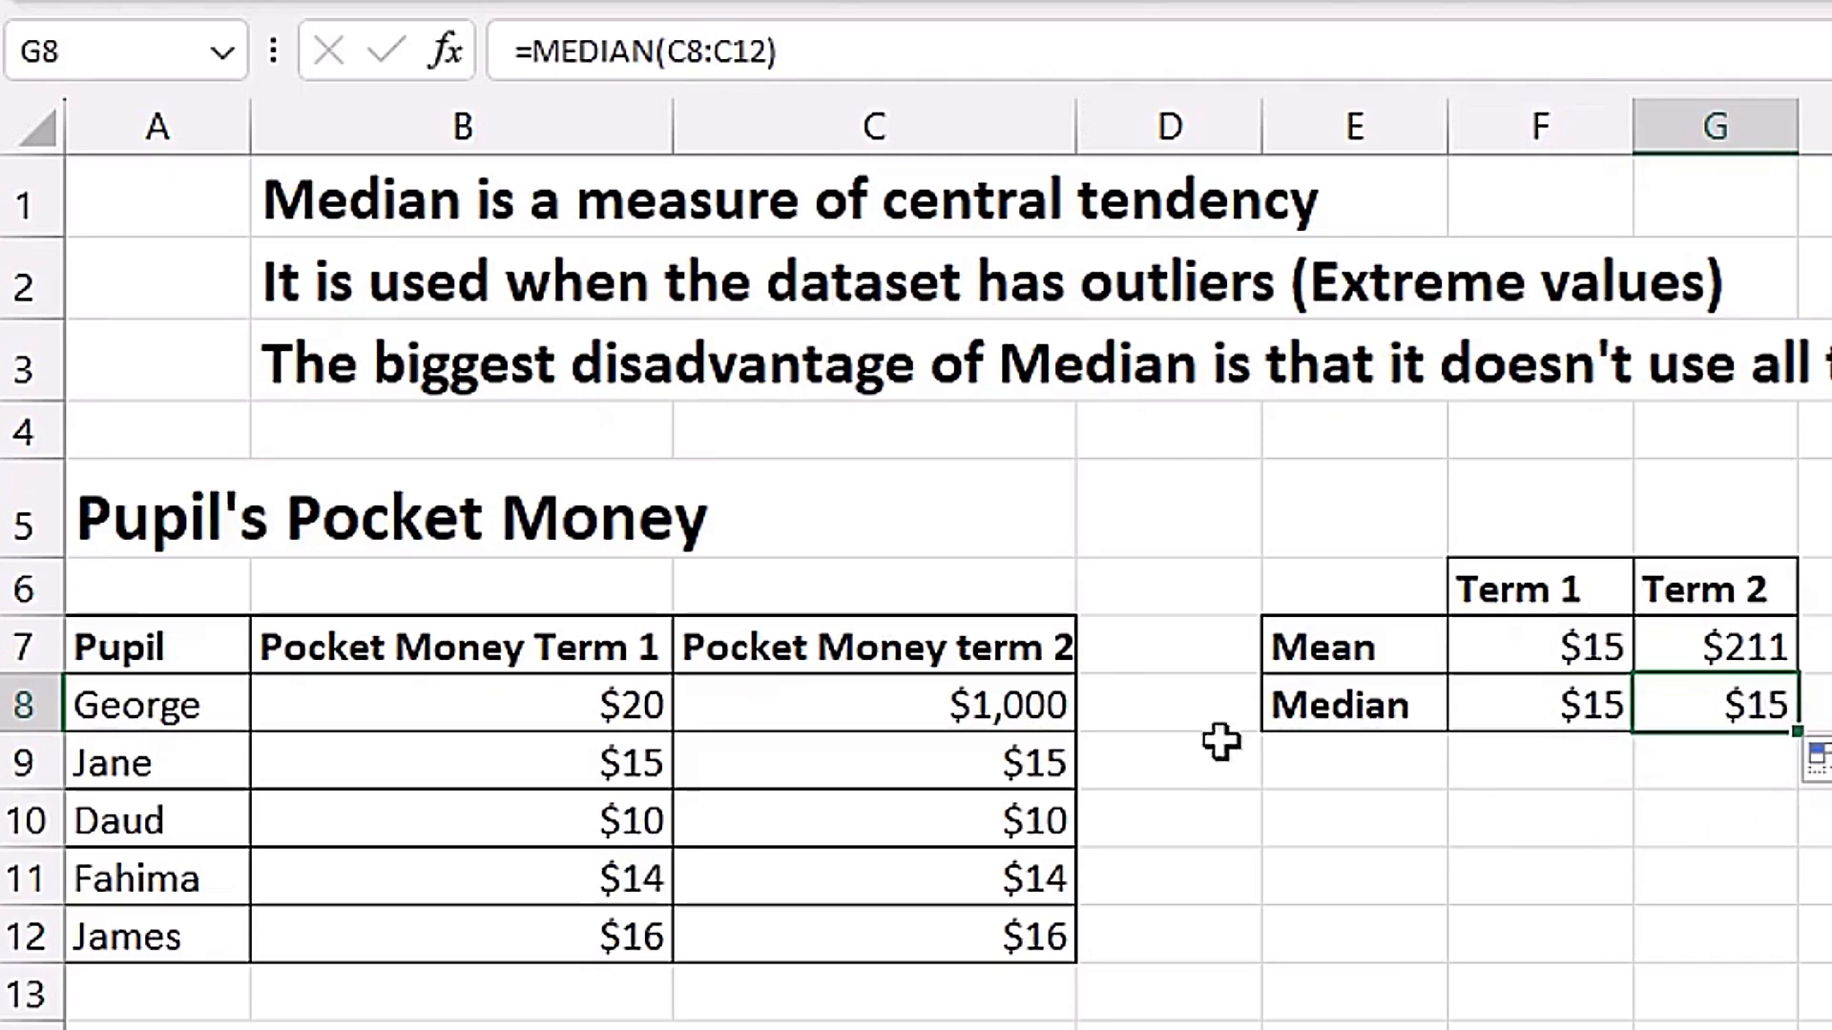
{"action": "left_click", "coordinate": [922, 704]}
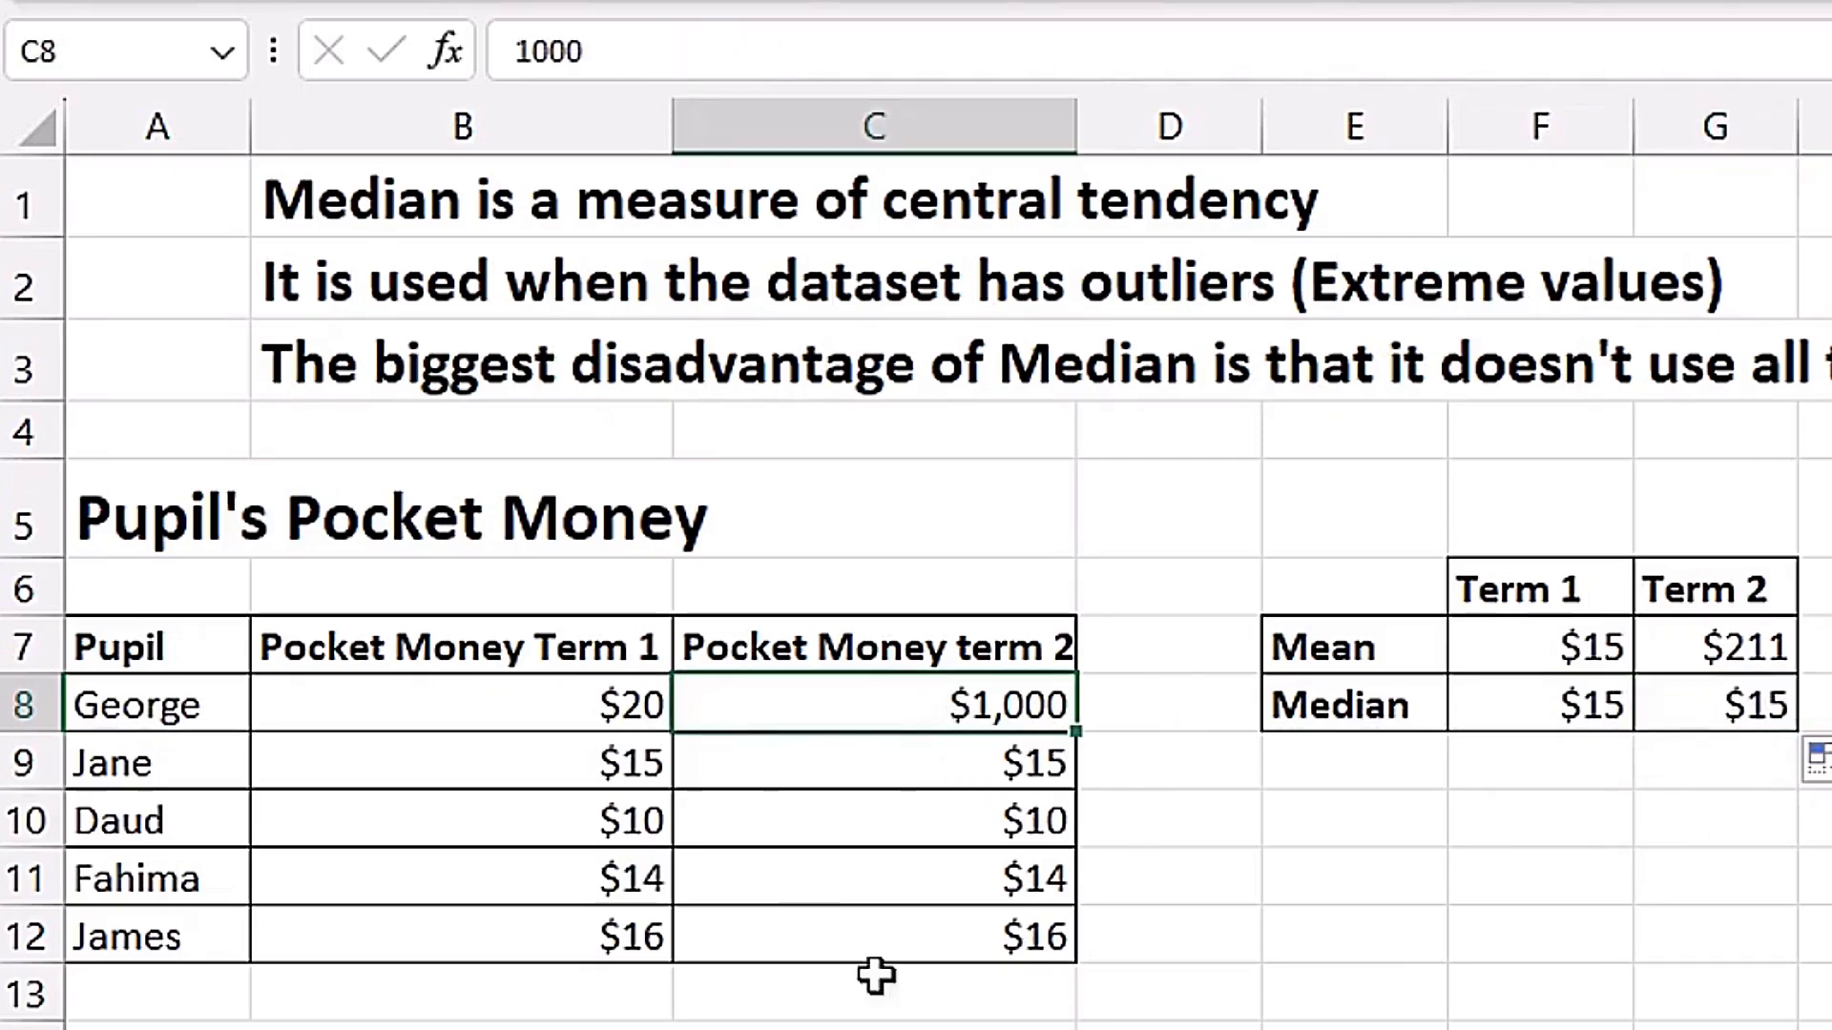
{"action": "left_click", "coordinate": [1775, 654]}
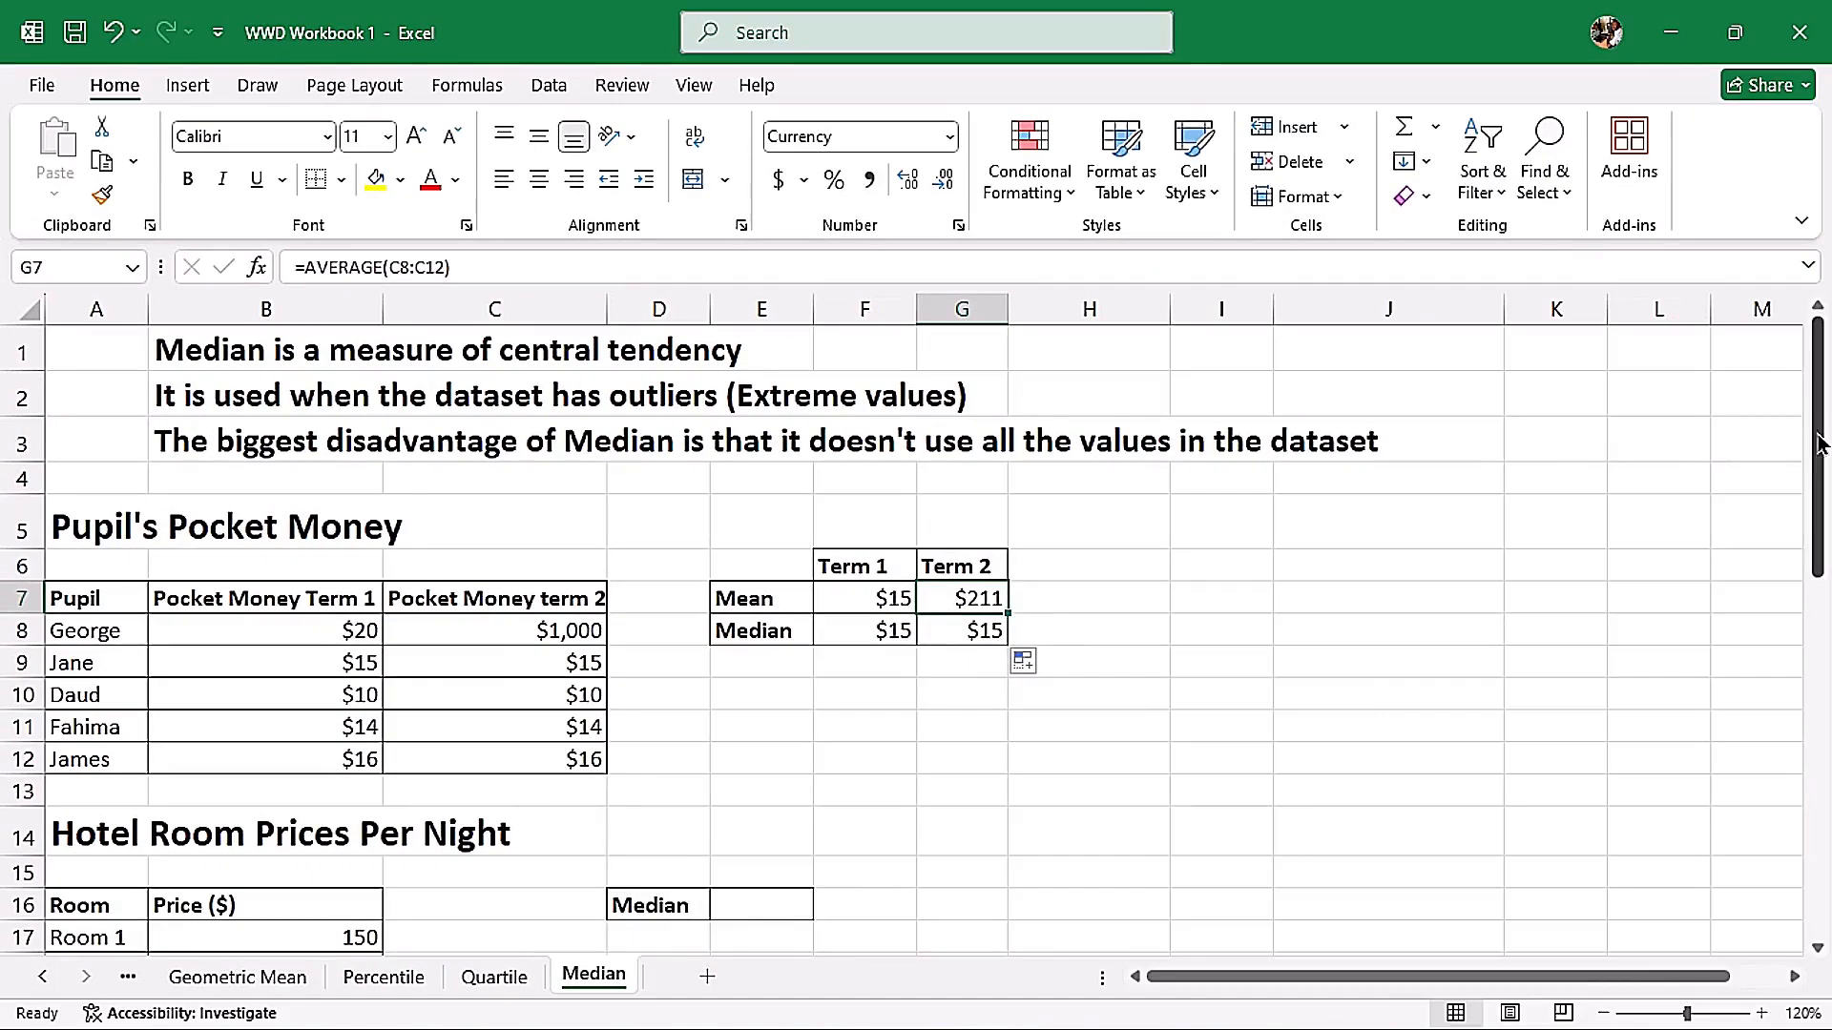
Calculate the median hotel room price in E16 with MEDIAN over the prices in B17:B26.
{"action": "left_click_drag", "start_coordinate": [1819, 442], "coordinate": [1819, 456]}
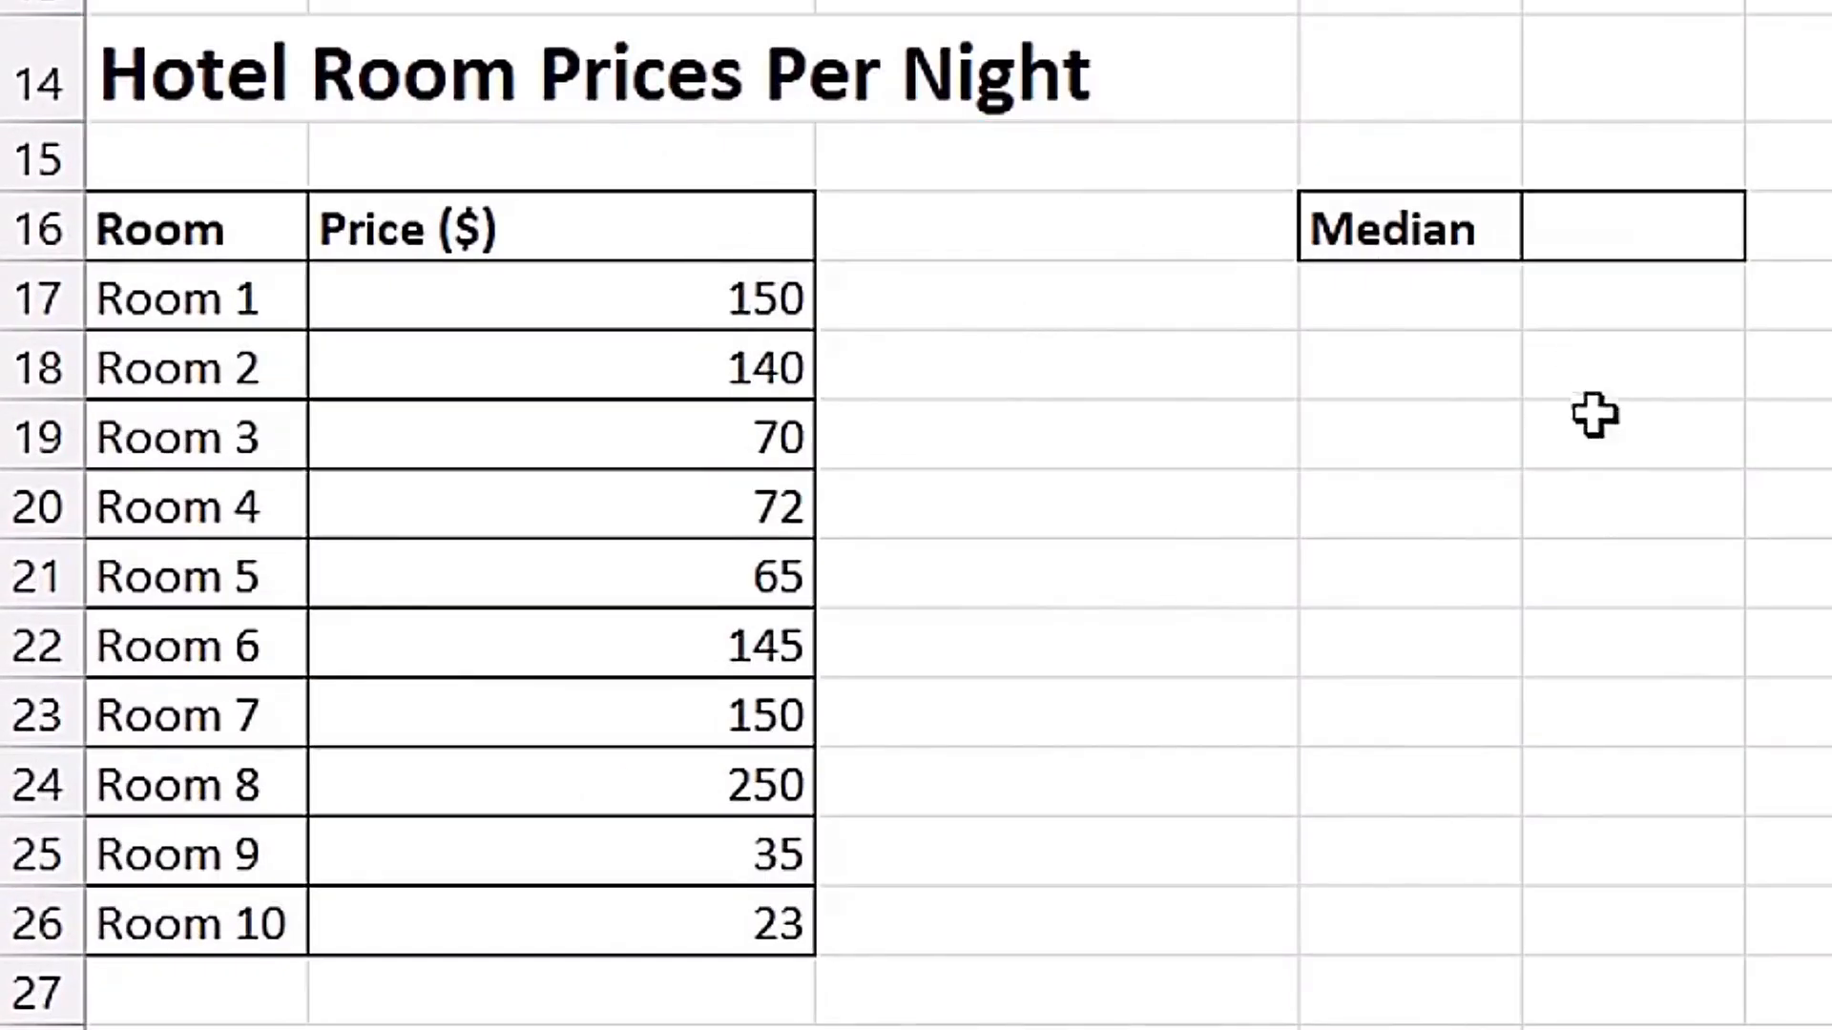
{"action": "left_click", "coordinate": [1626, 229]}
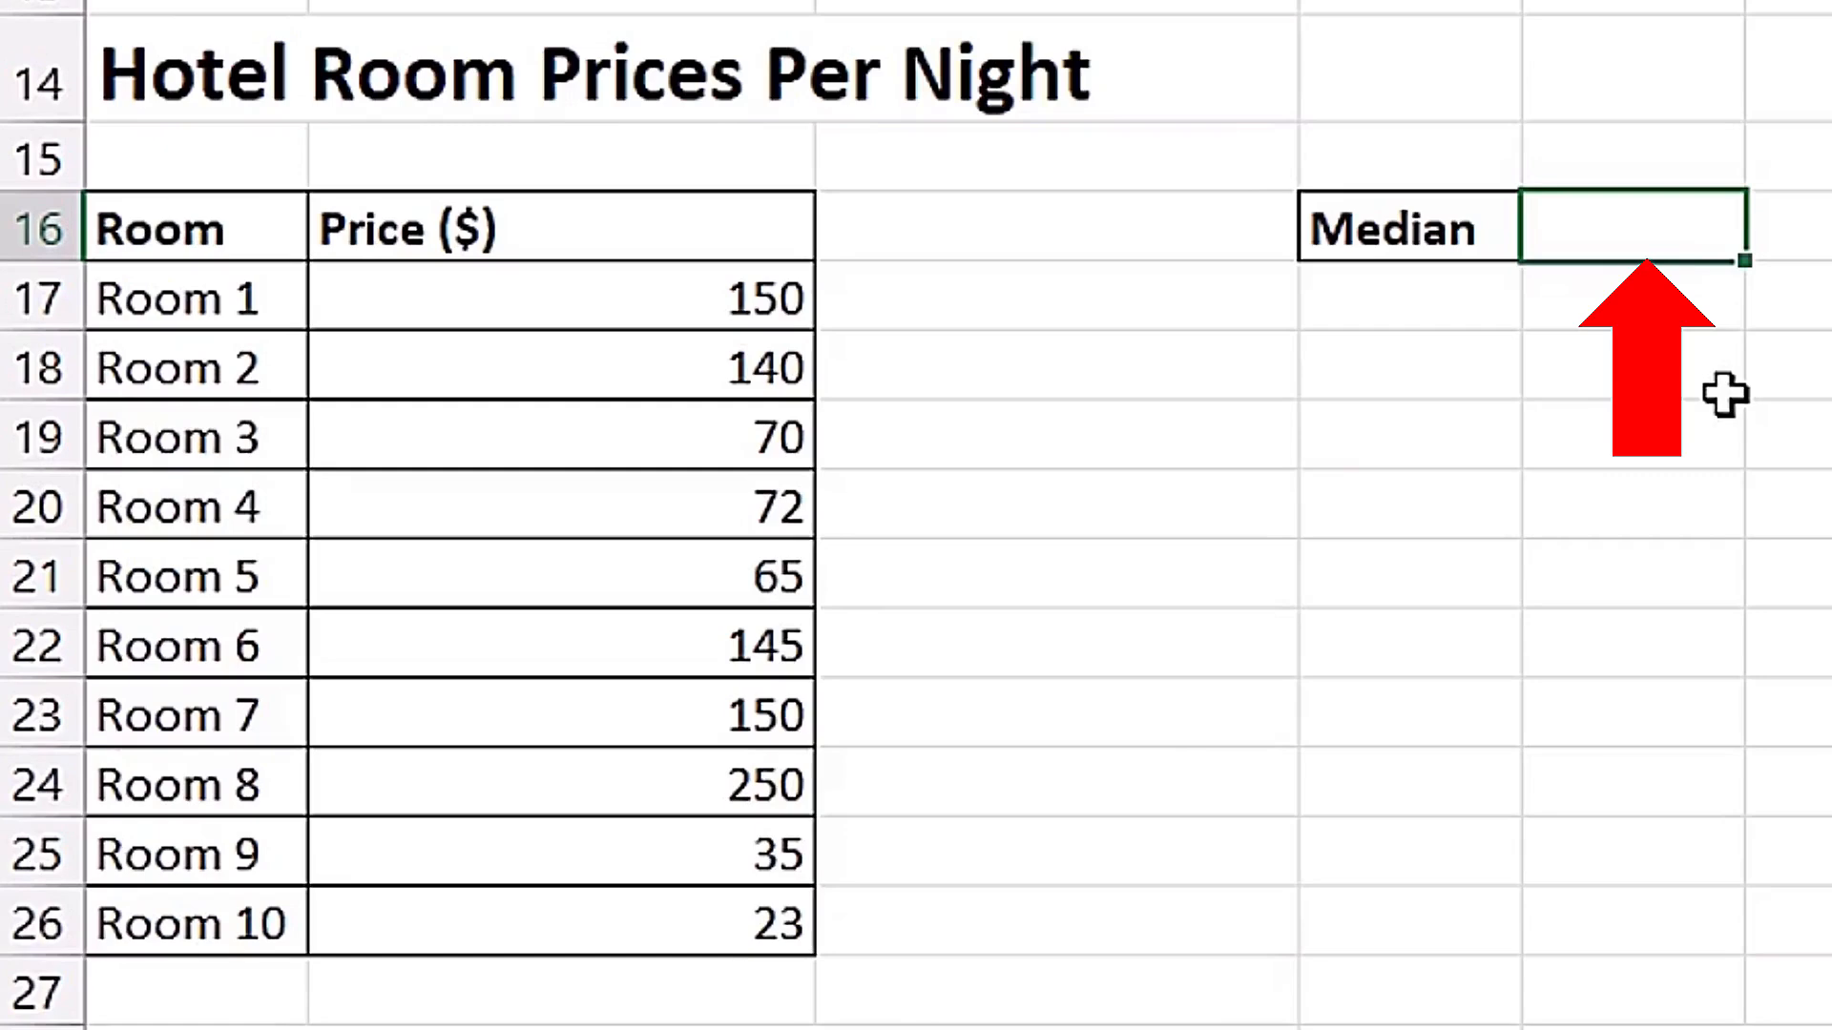
{"action": "type", "text": "me"}
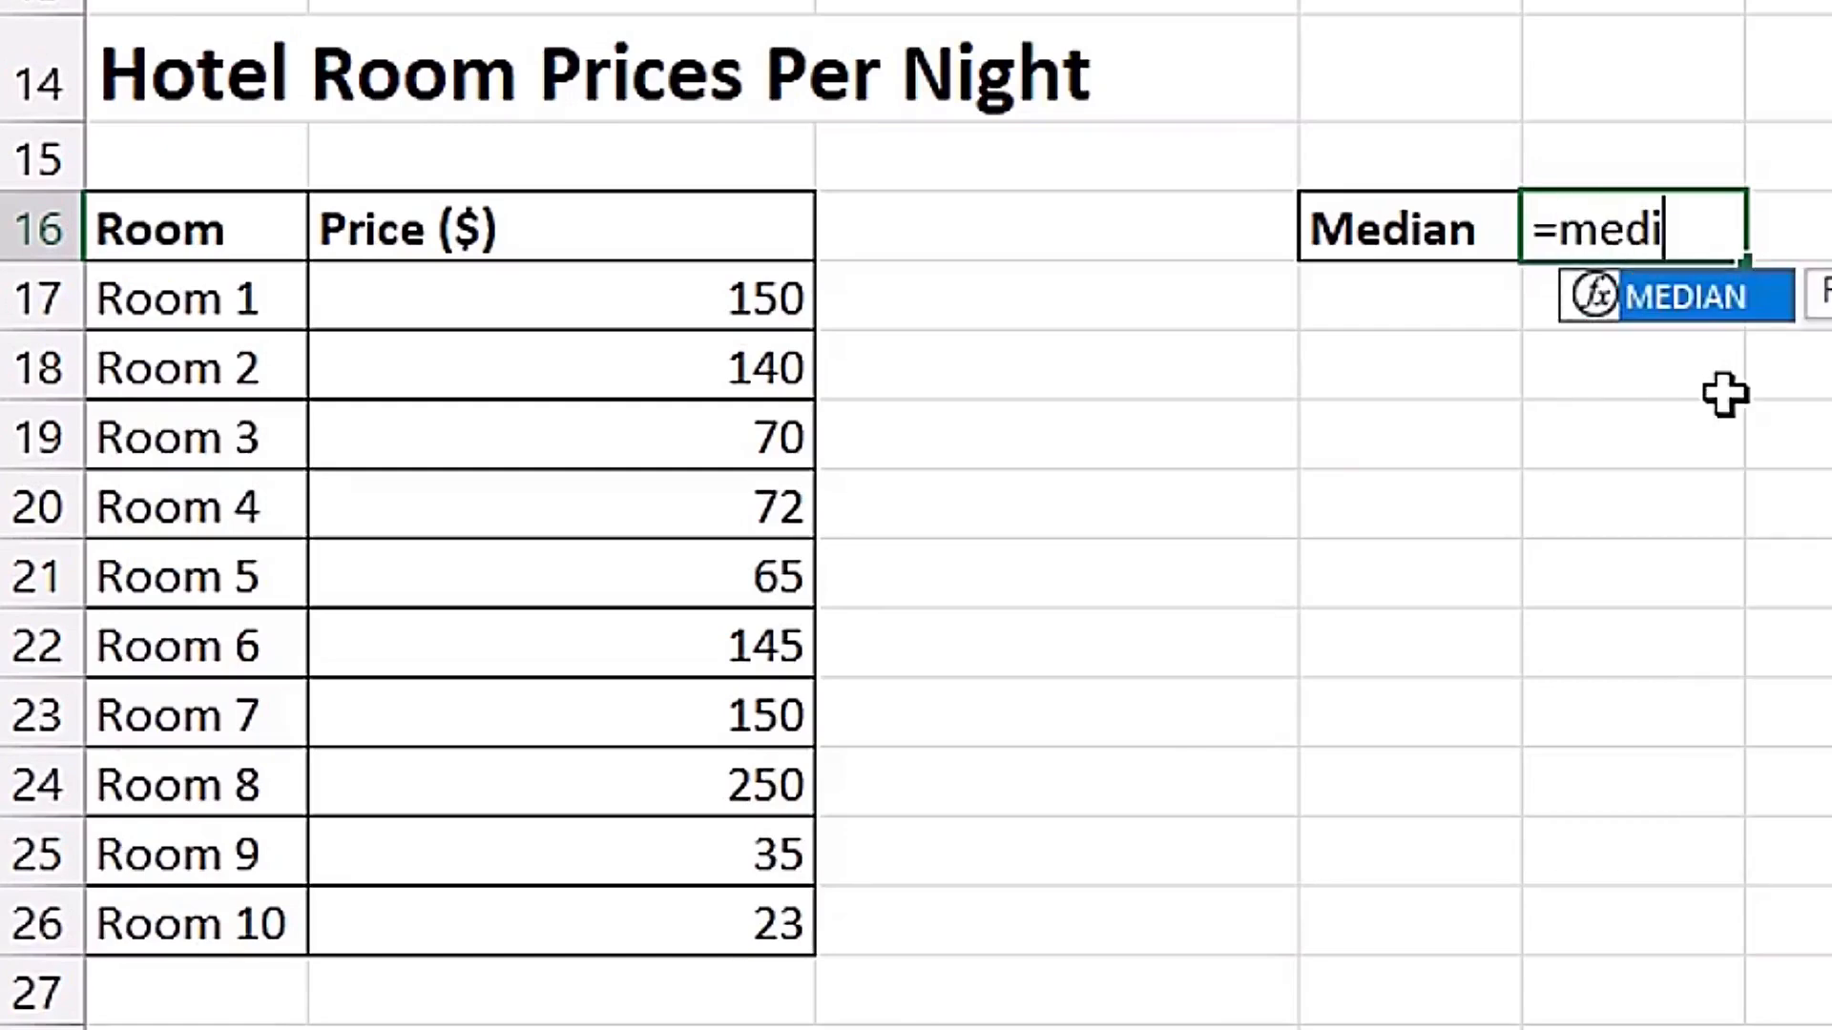
{"action": "type", "text": "di"}
{"action": "key", "text": "Tab"}
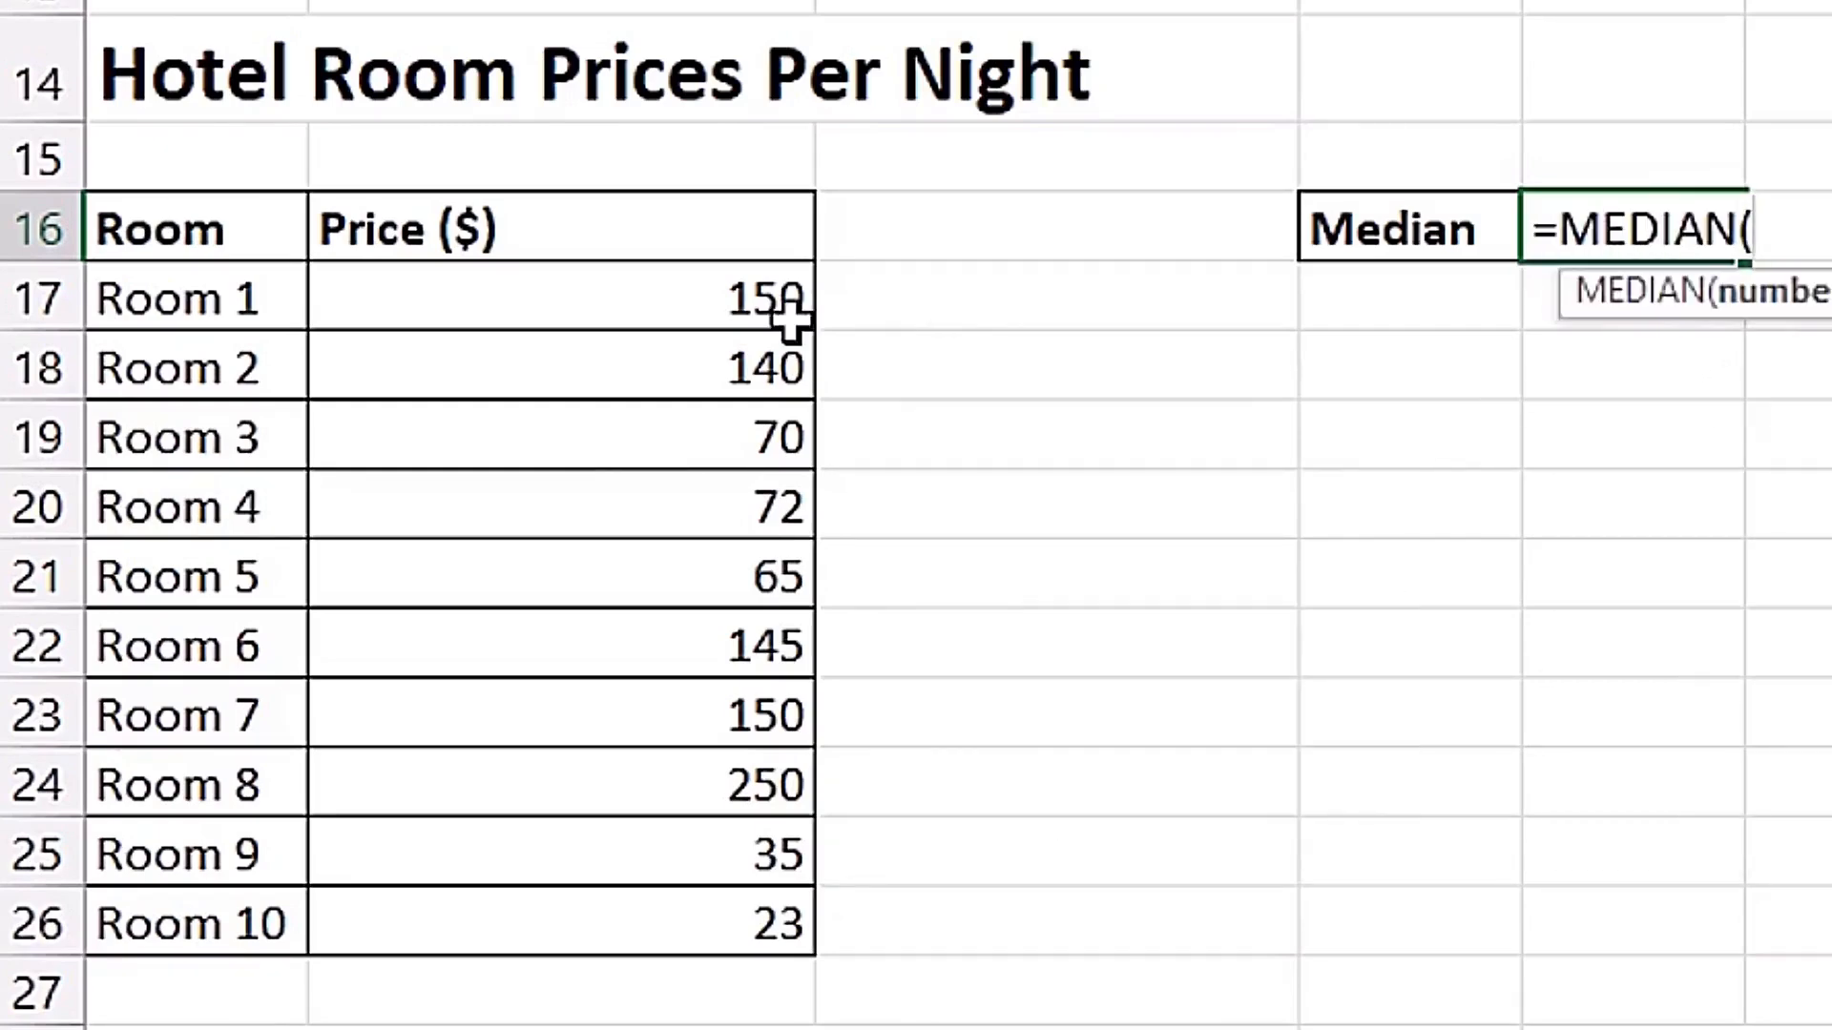
{"action": "left_click_drag", "start_coordinate": [756, 323], "coordinate": [723, 928]}
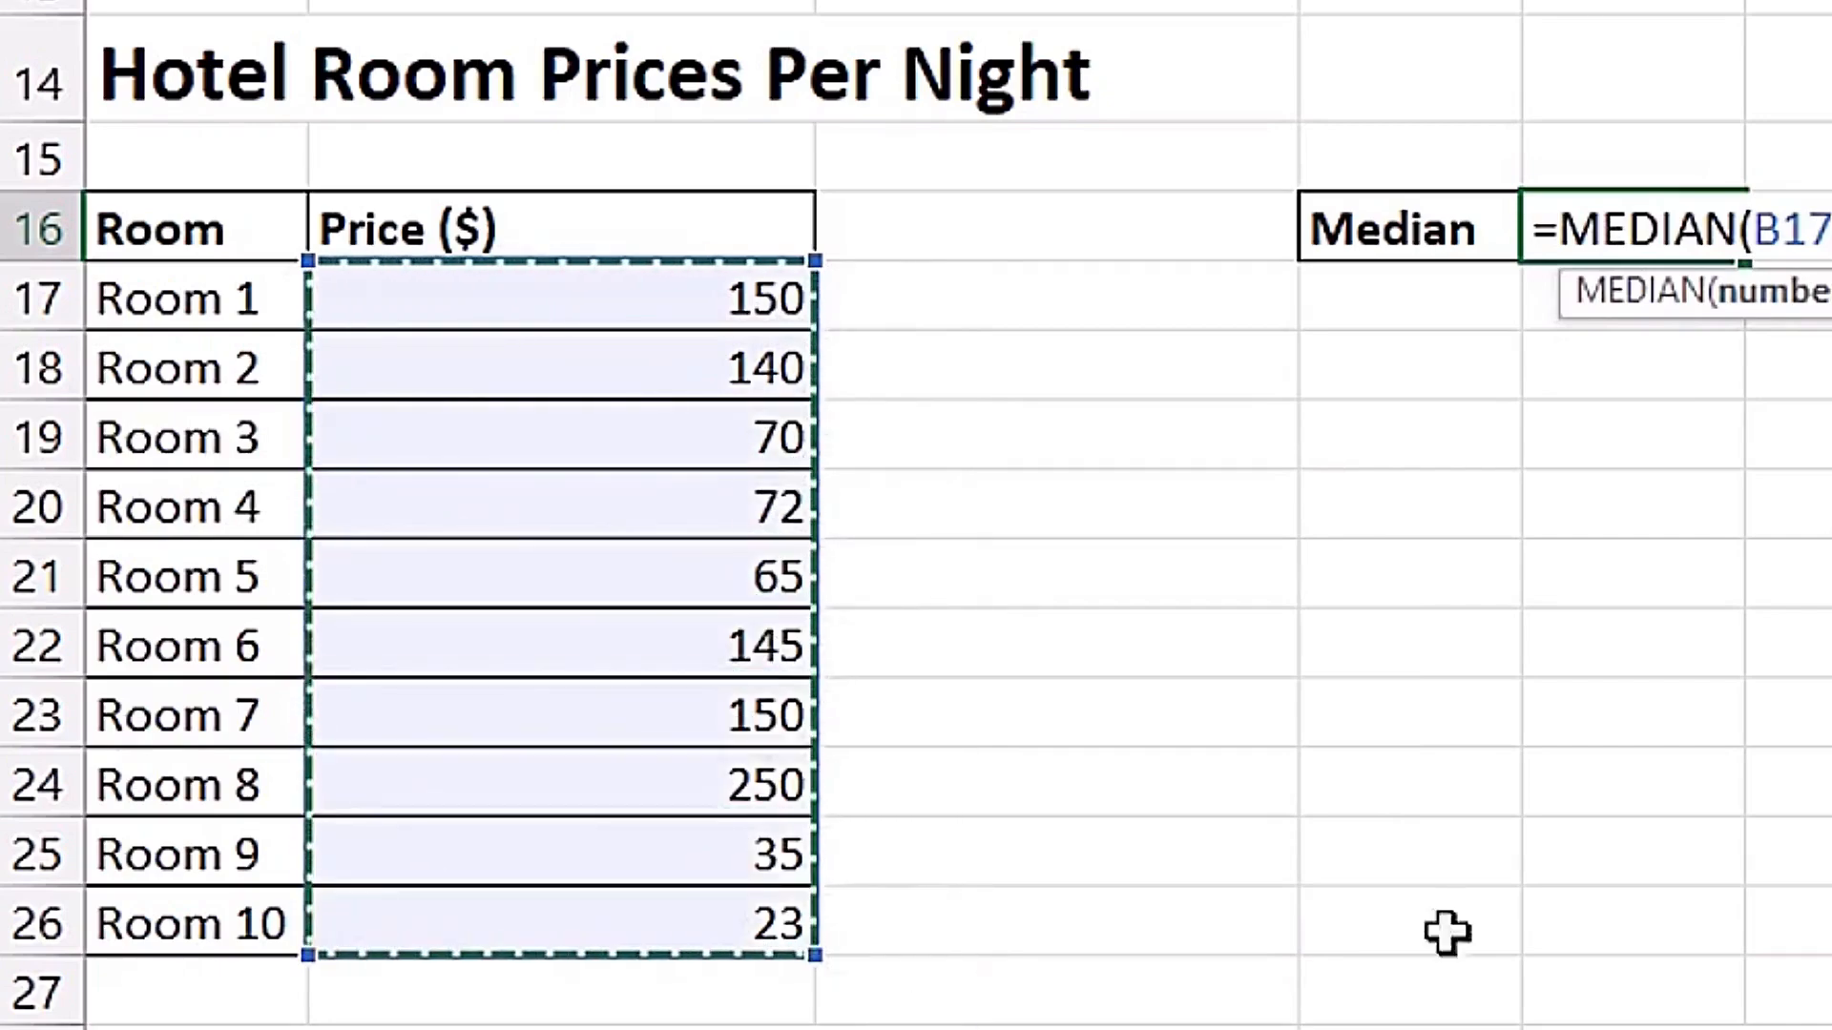
{"action": "key", "text": "Return"}
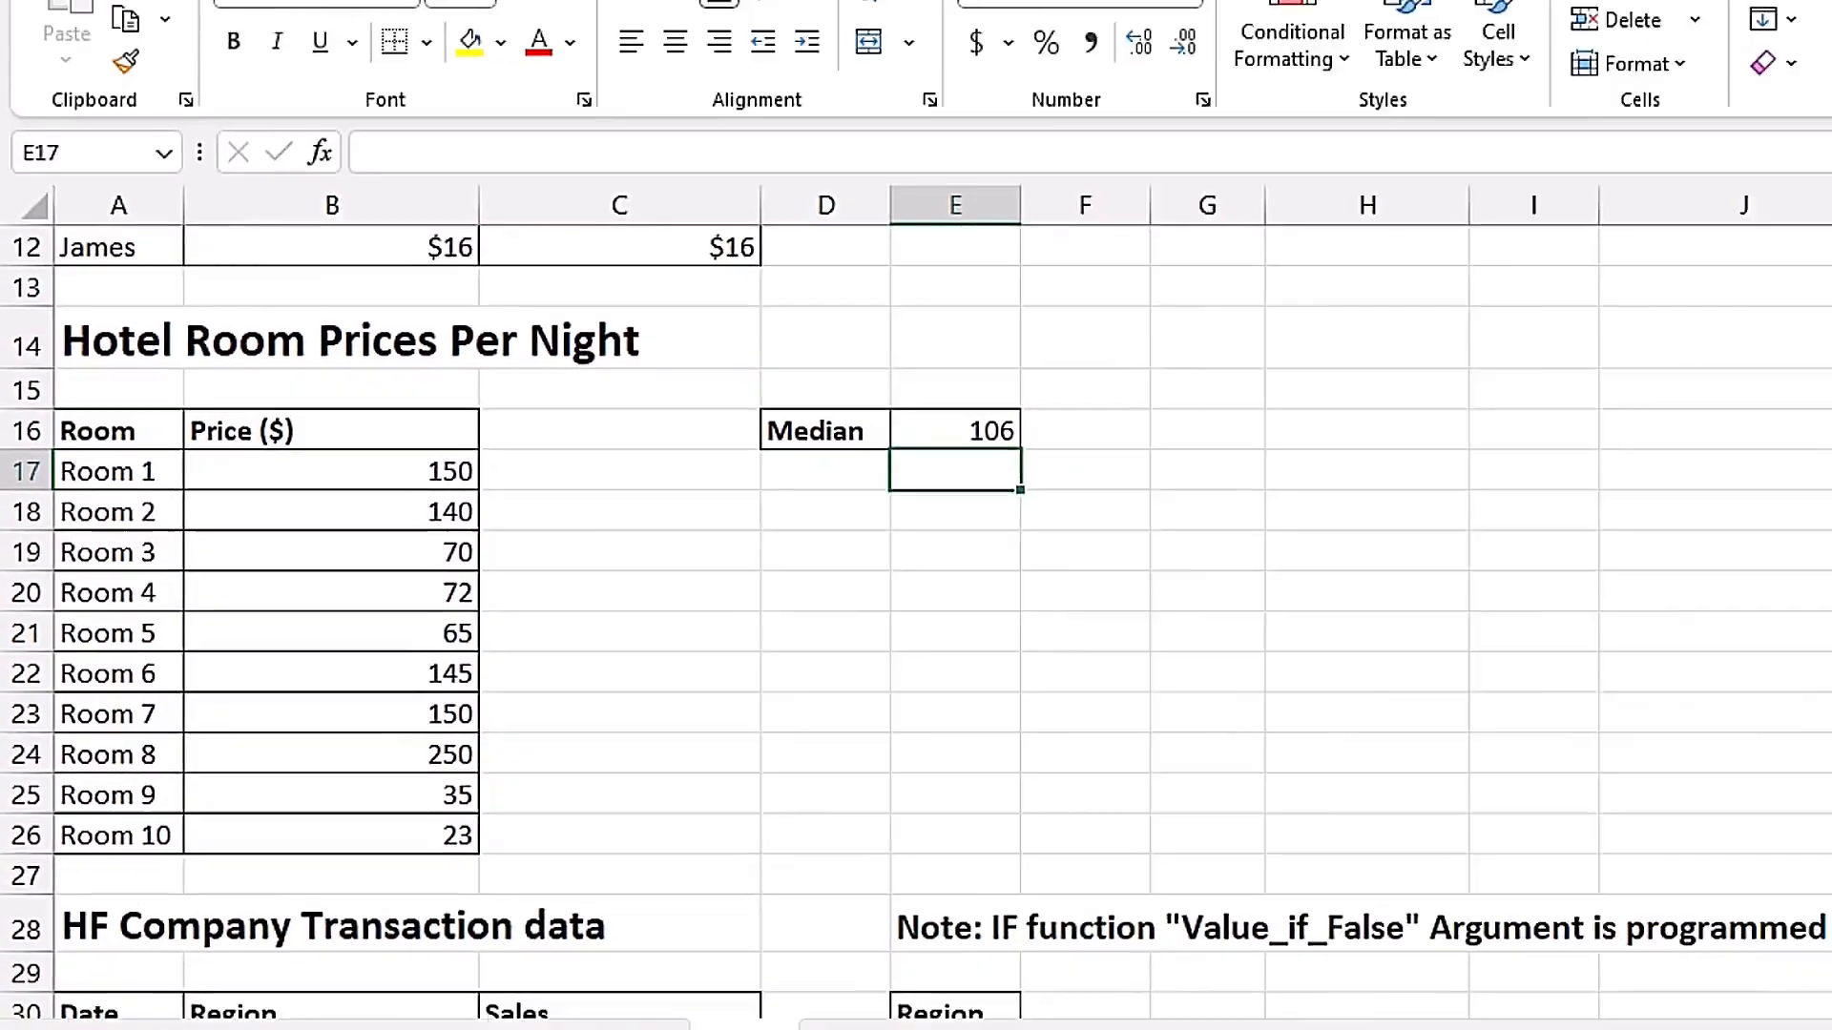
Begin an IF formula in E40 beside the HF Company transaction data, testing whether B40 equals the absolute reference $E$31.
{"action": "mouse_move", "coordinate": [1818, 618]}
{"action": "left_mouse_down"}
{"action": "mouse_move", "coordinate": [1827, 482]}
{"action": "mouse_move", "coordinate": [1820, 620]}
{"action": "left_mouse_up"}
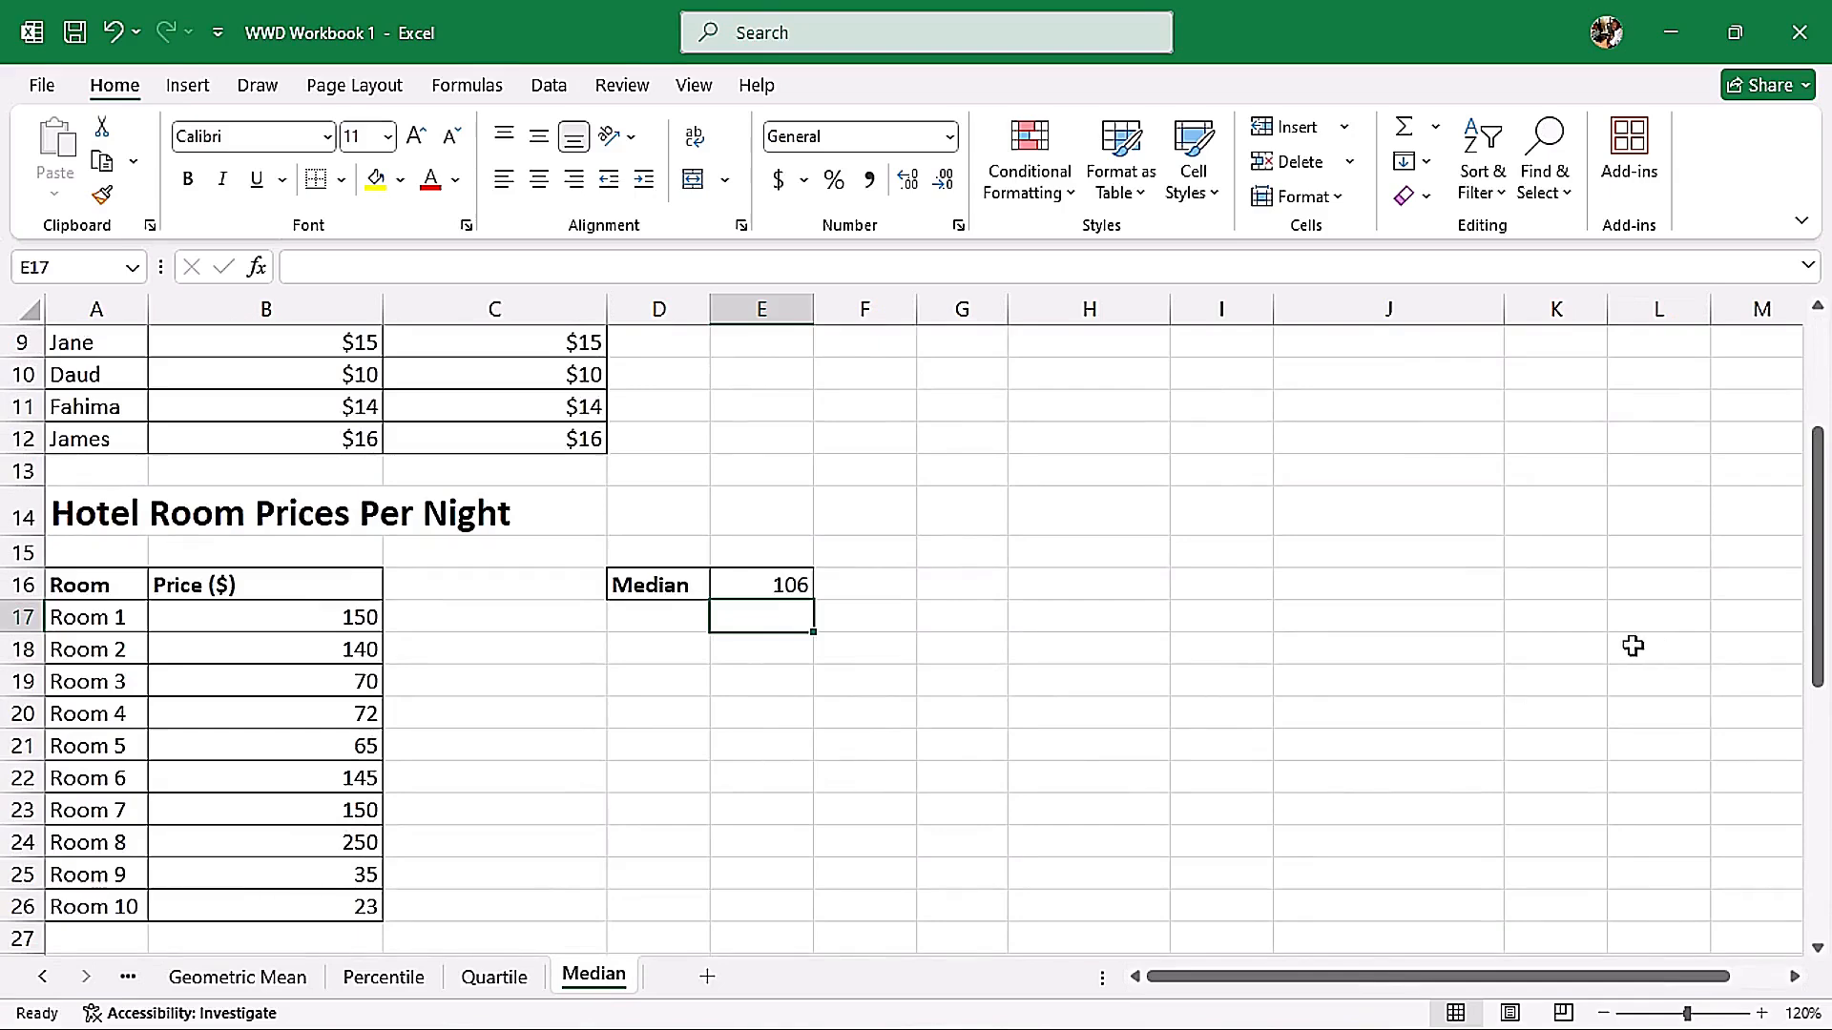
{"action": "left_click_drag", "start_coordinate": [1819, 563], "coordinate": [1828, 811]}
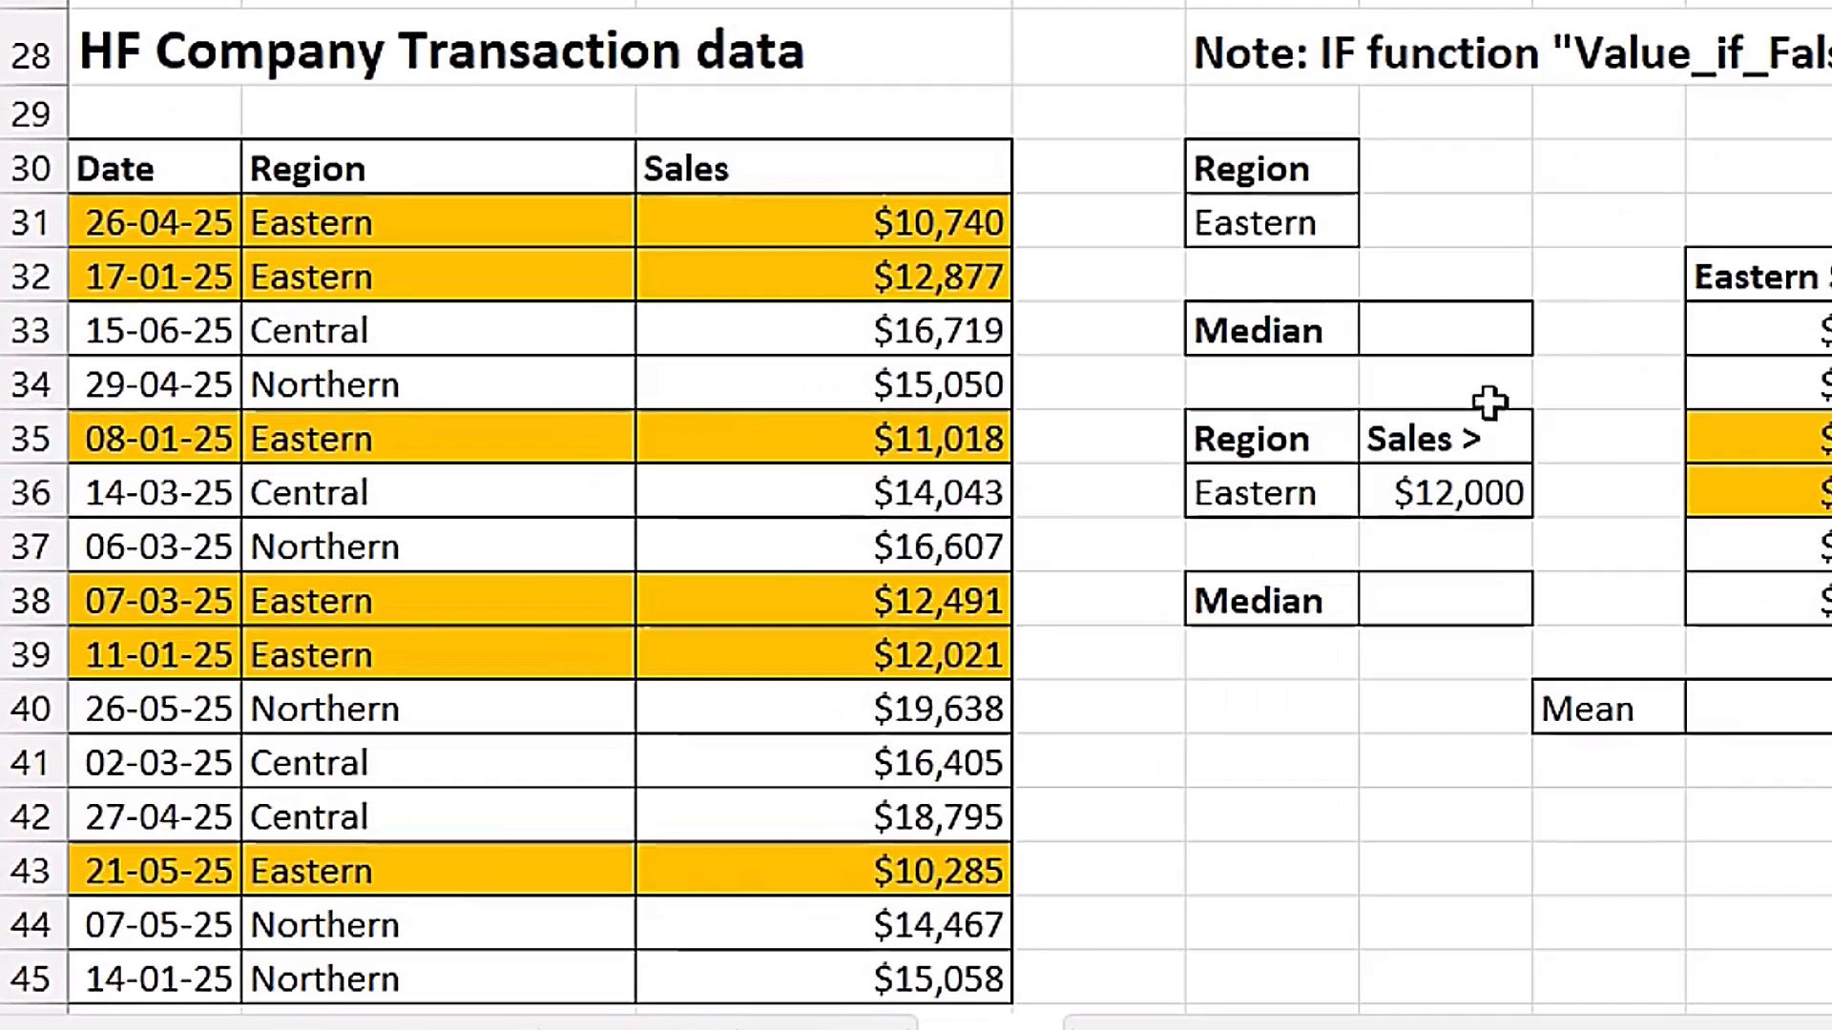
{"action": "left_click", "coordinate": [1422, 336]}
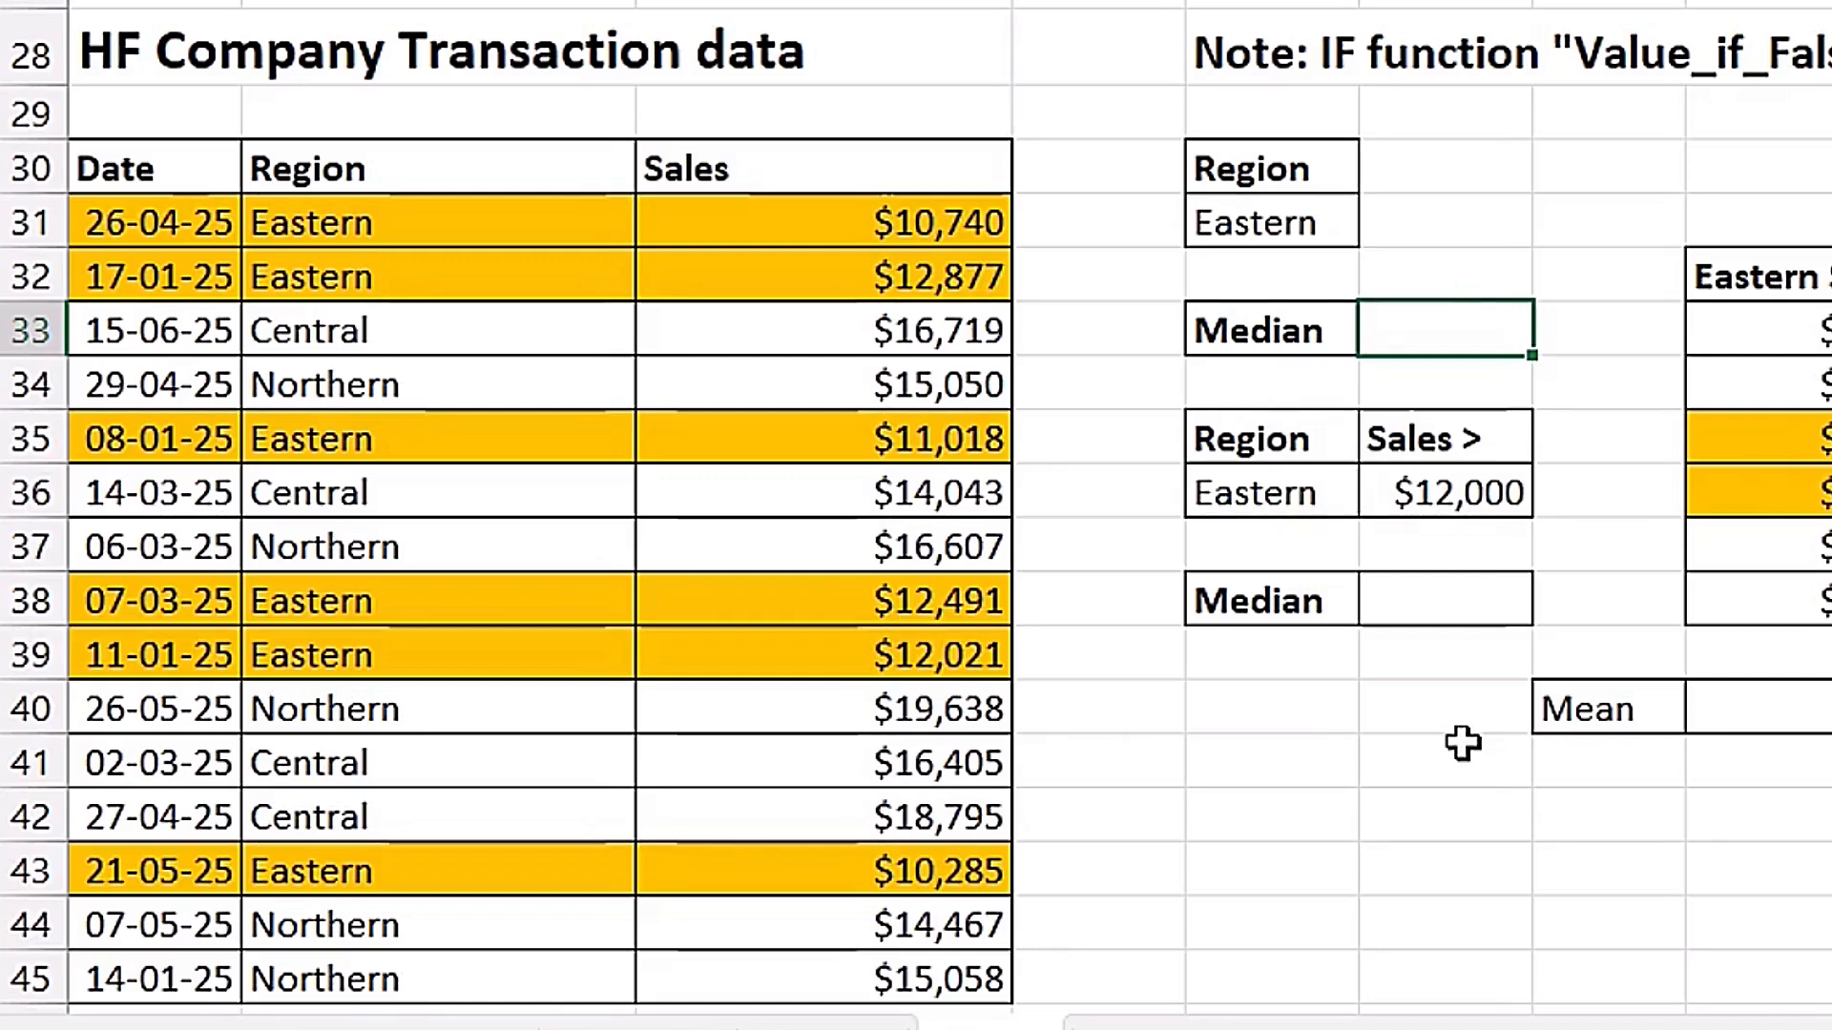
{"action": "left_click", "coordinate": [1275, 704]}
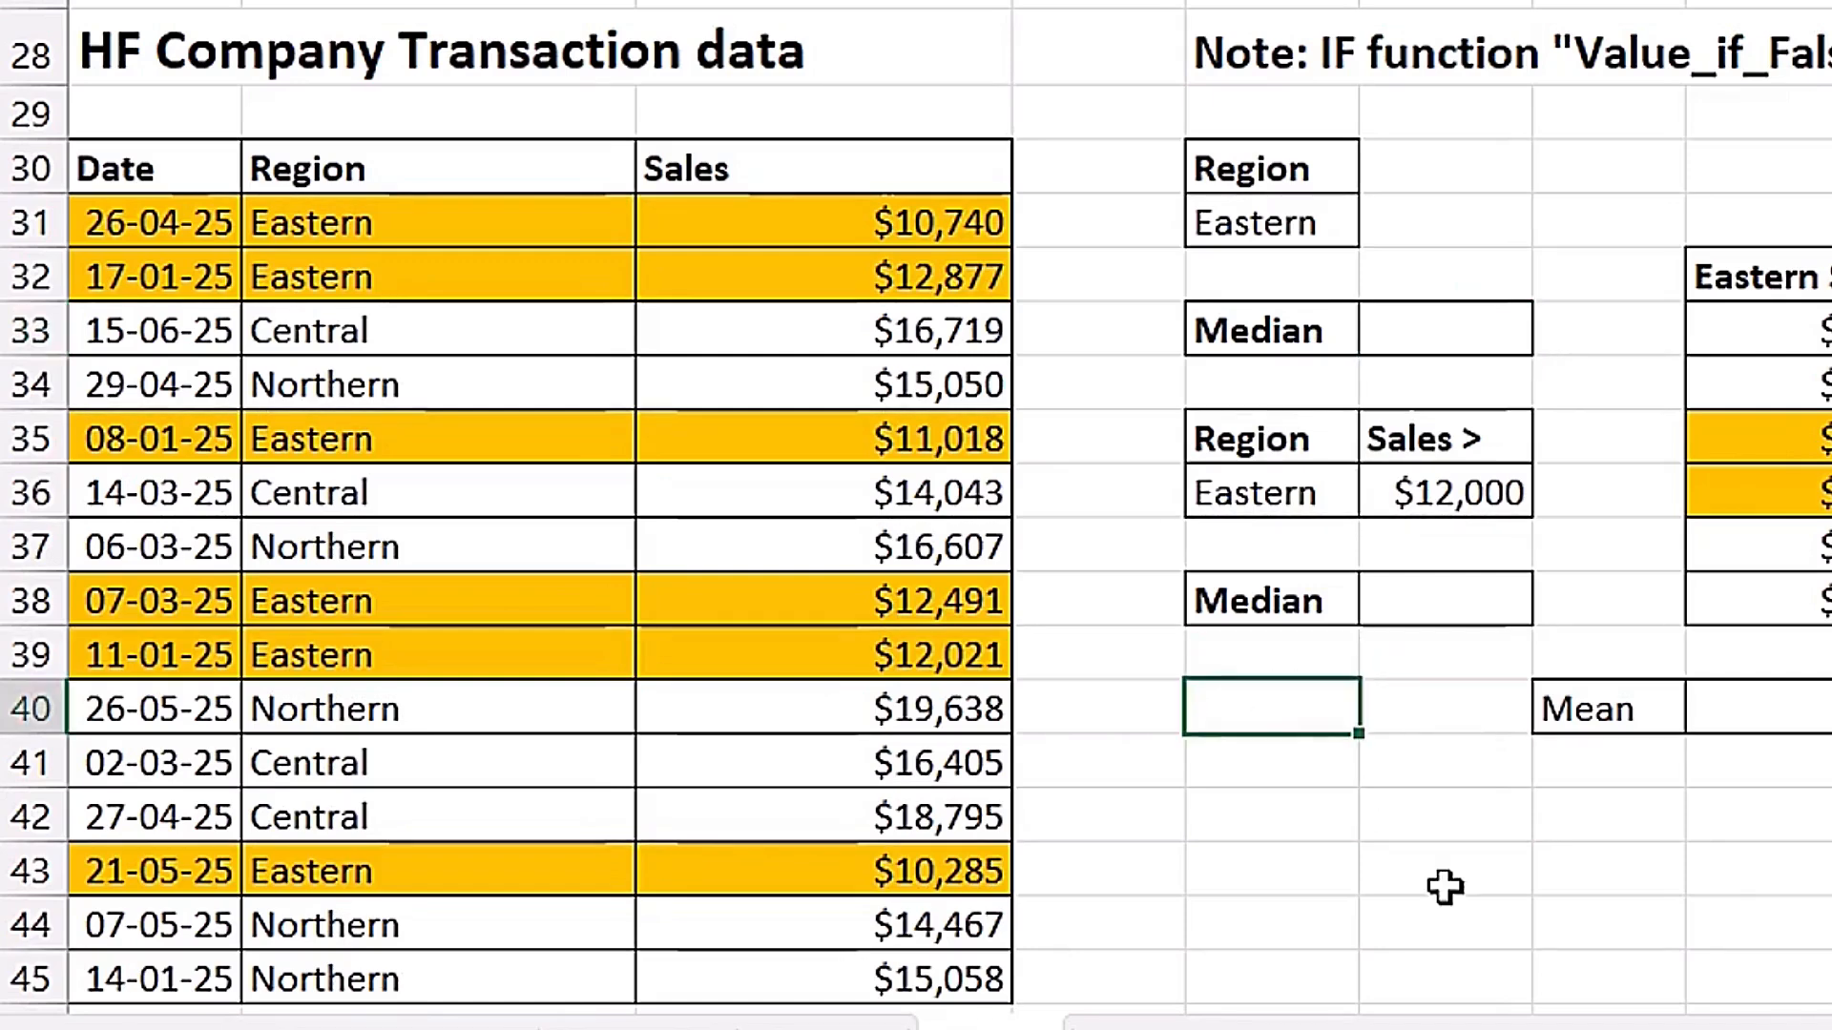
{"action": "type", "text": "="}
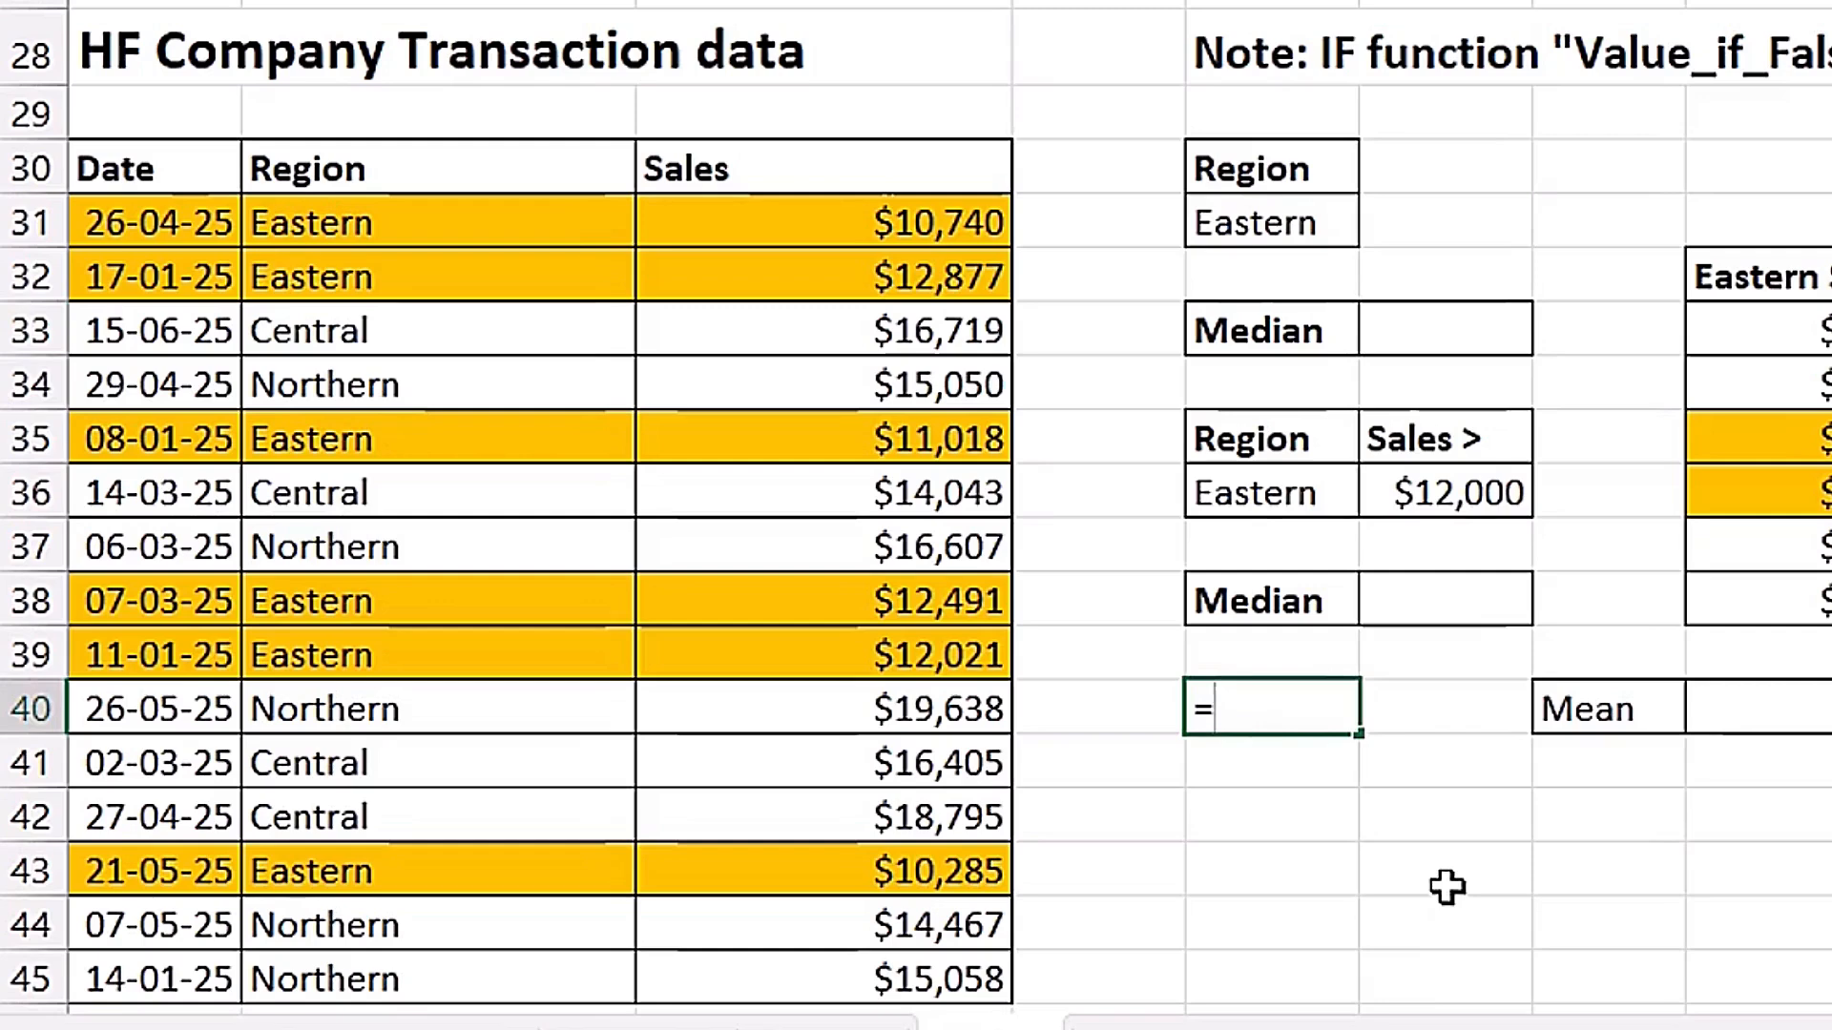
{"action": "type", "text": "if"}
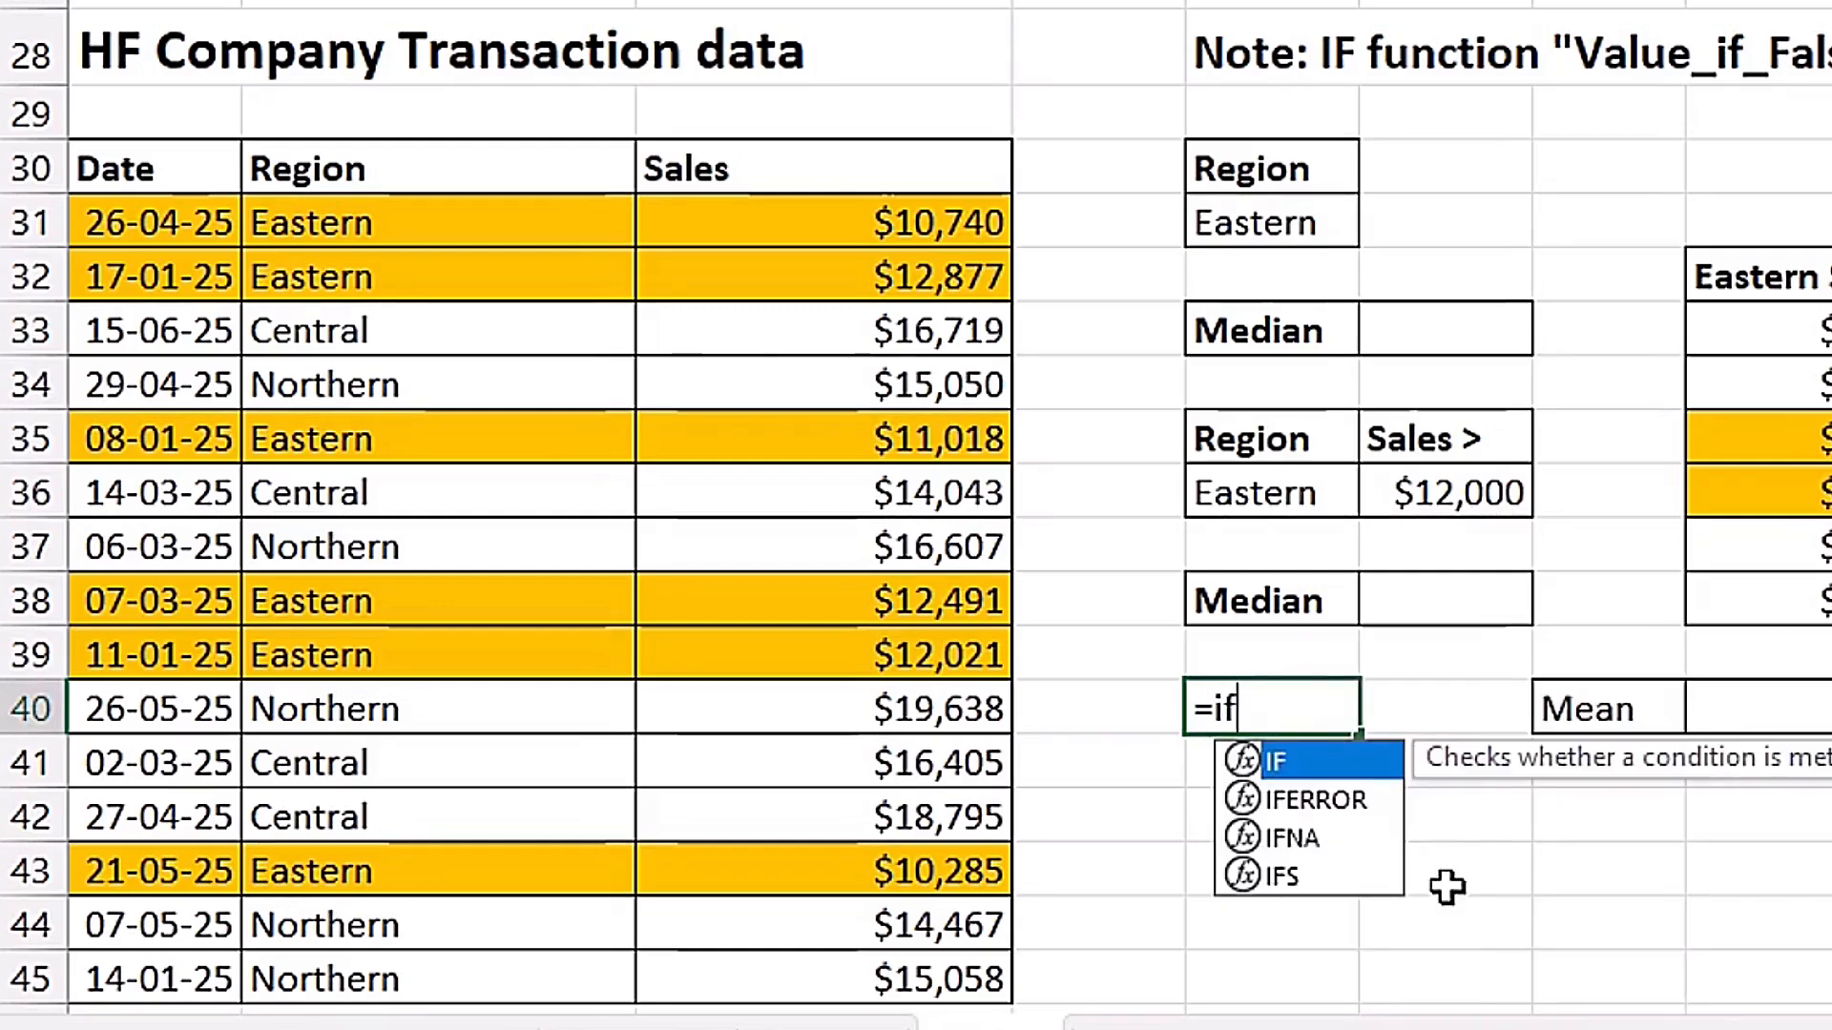
{"action": "key", "text": "Tab"}
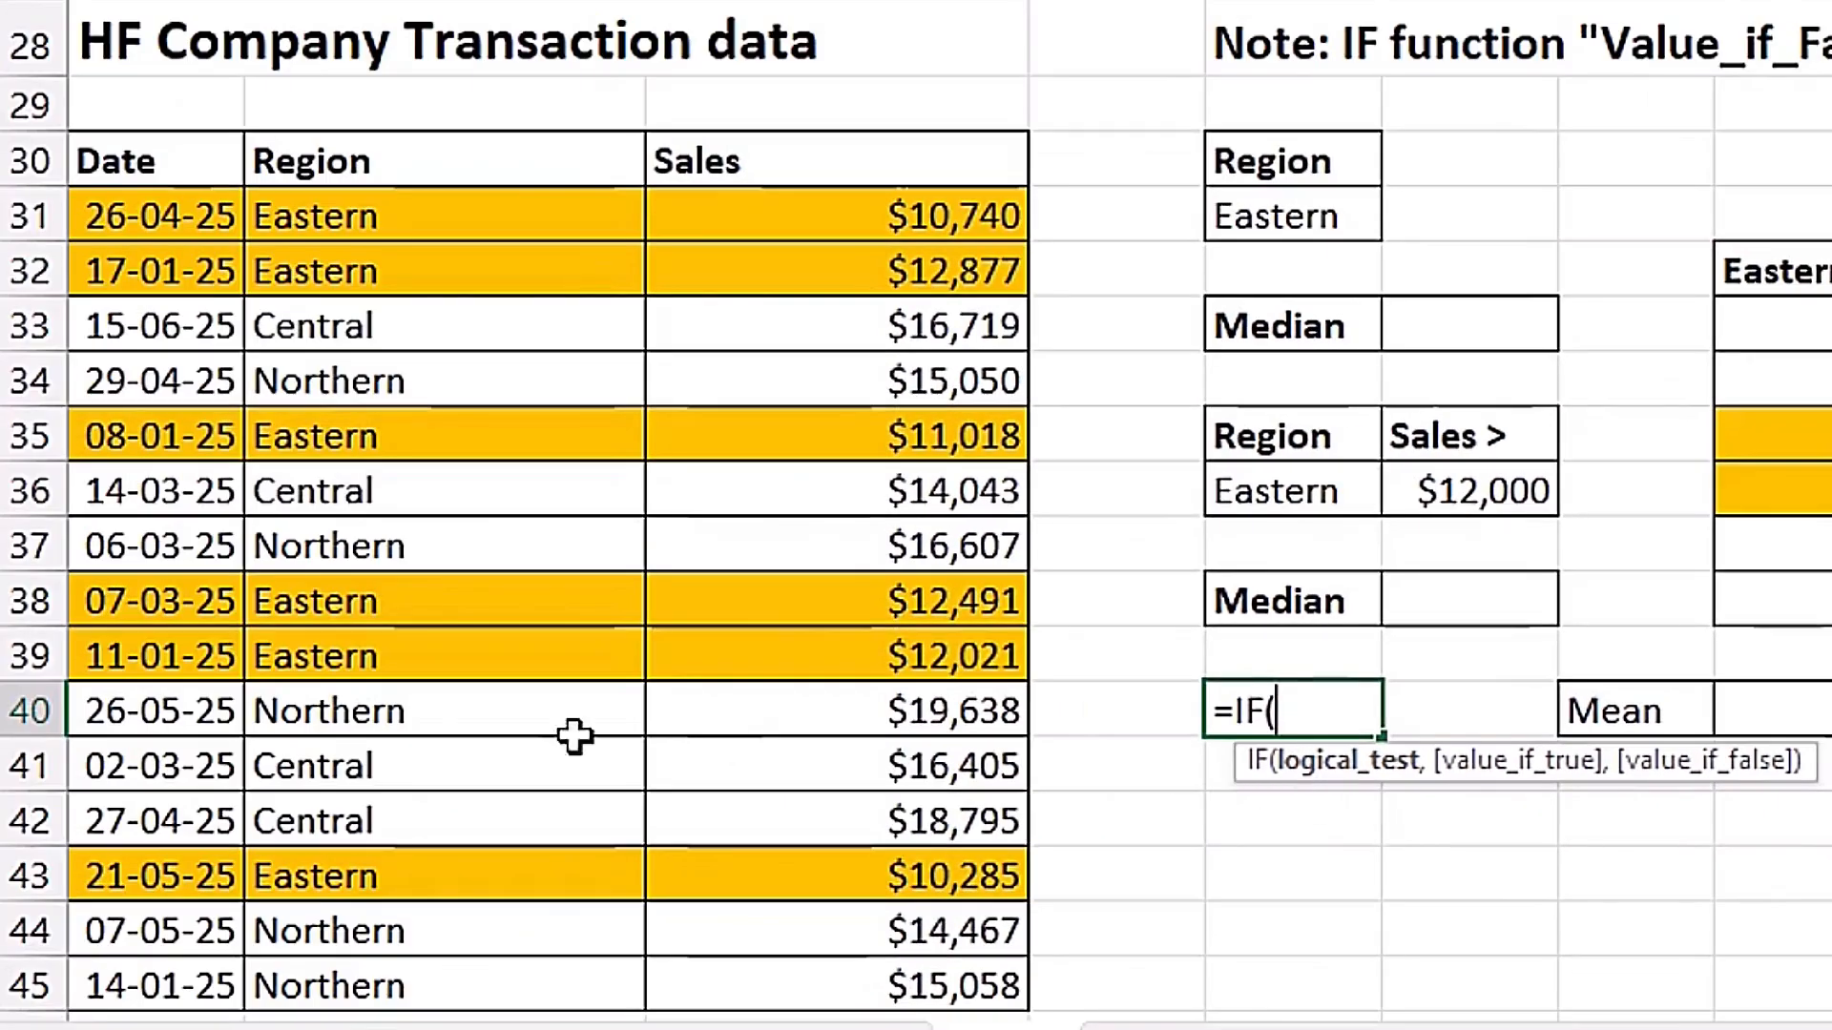
{"action": "left_click", "coordinate": [412, 714]}
{"action": "type", "text": "="}
{"action": "left_click", "coordinate": [1321, 226]}
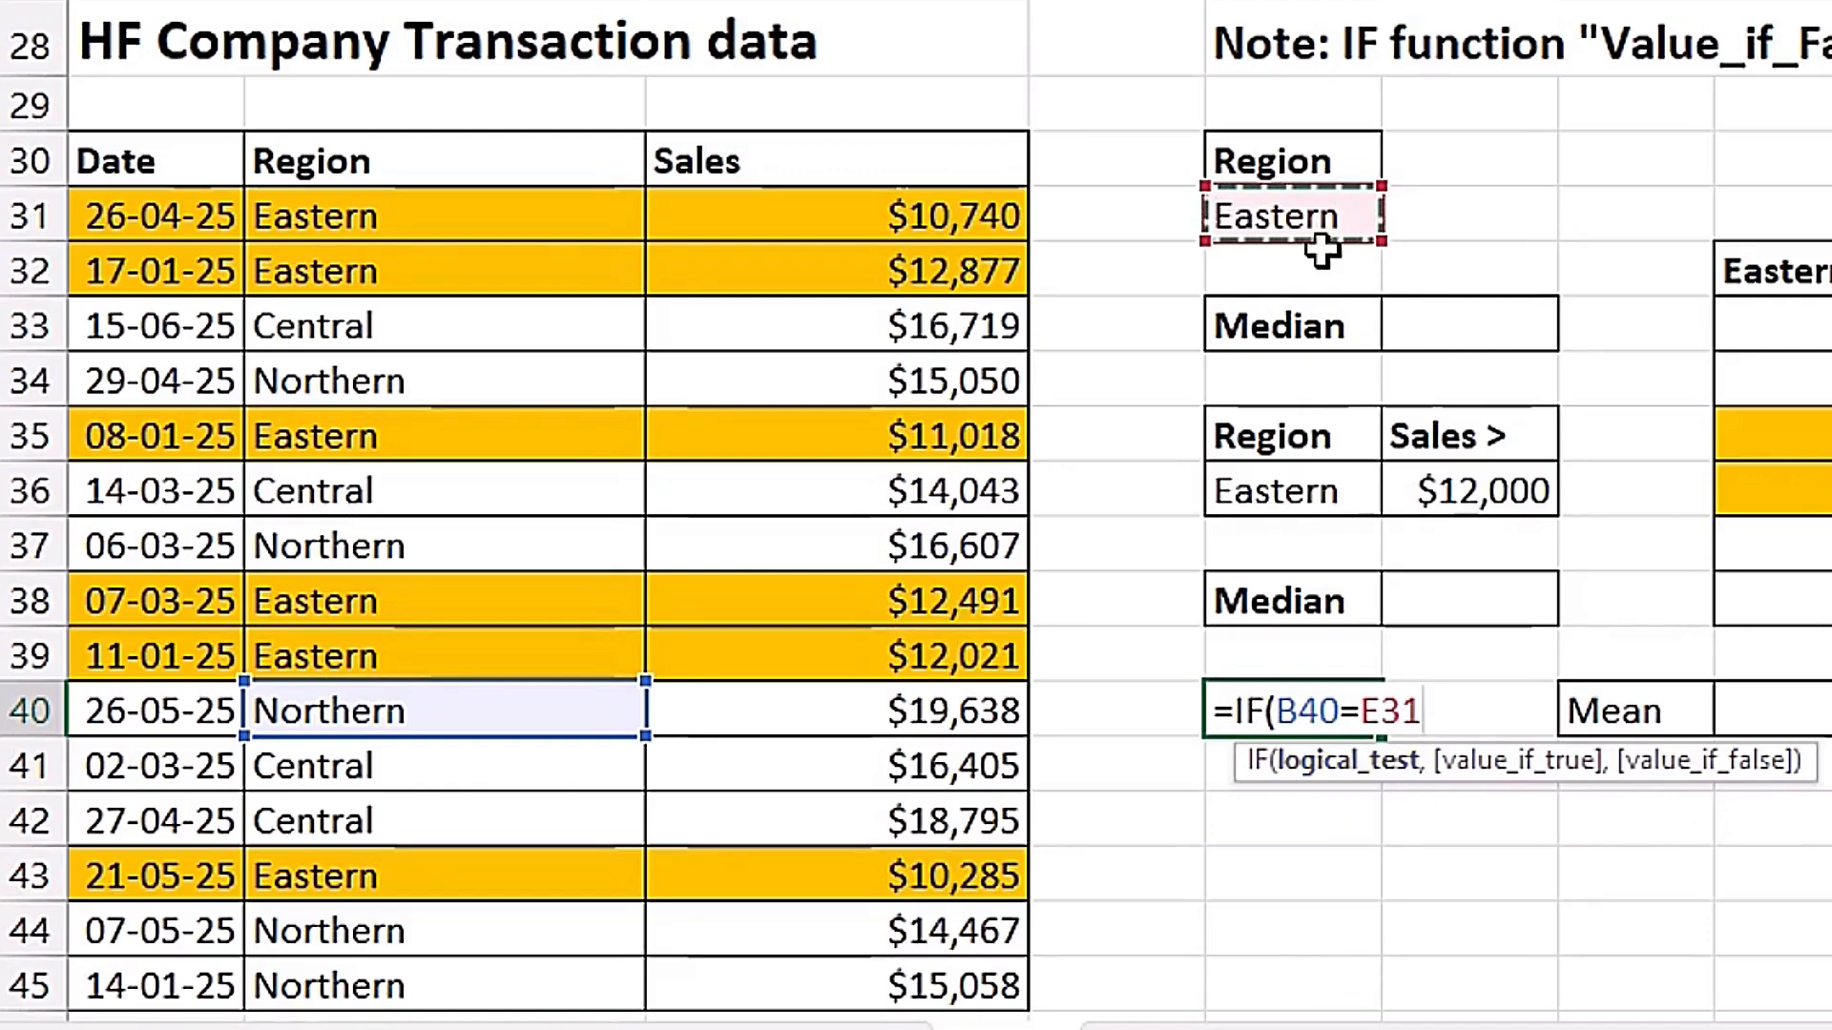
{"action": "key", "text": "F4"}
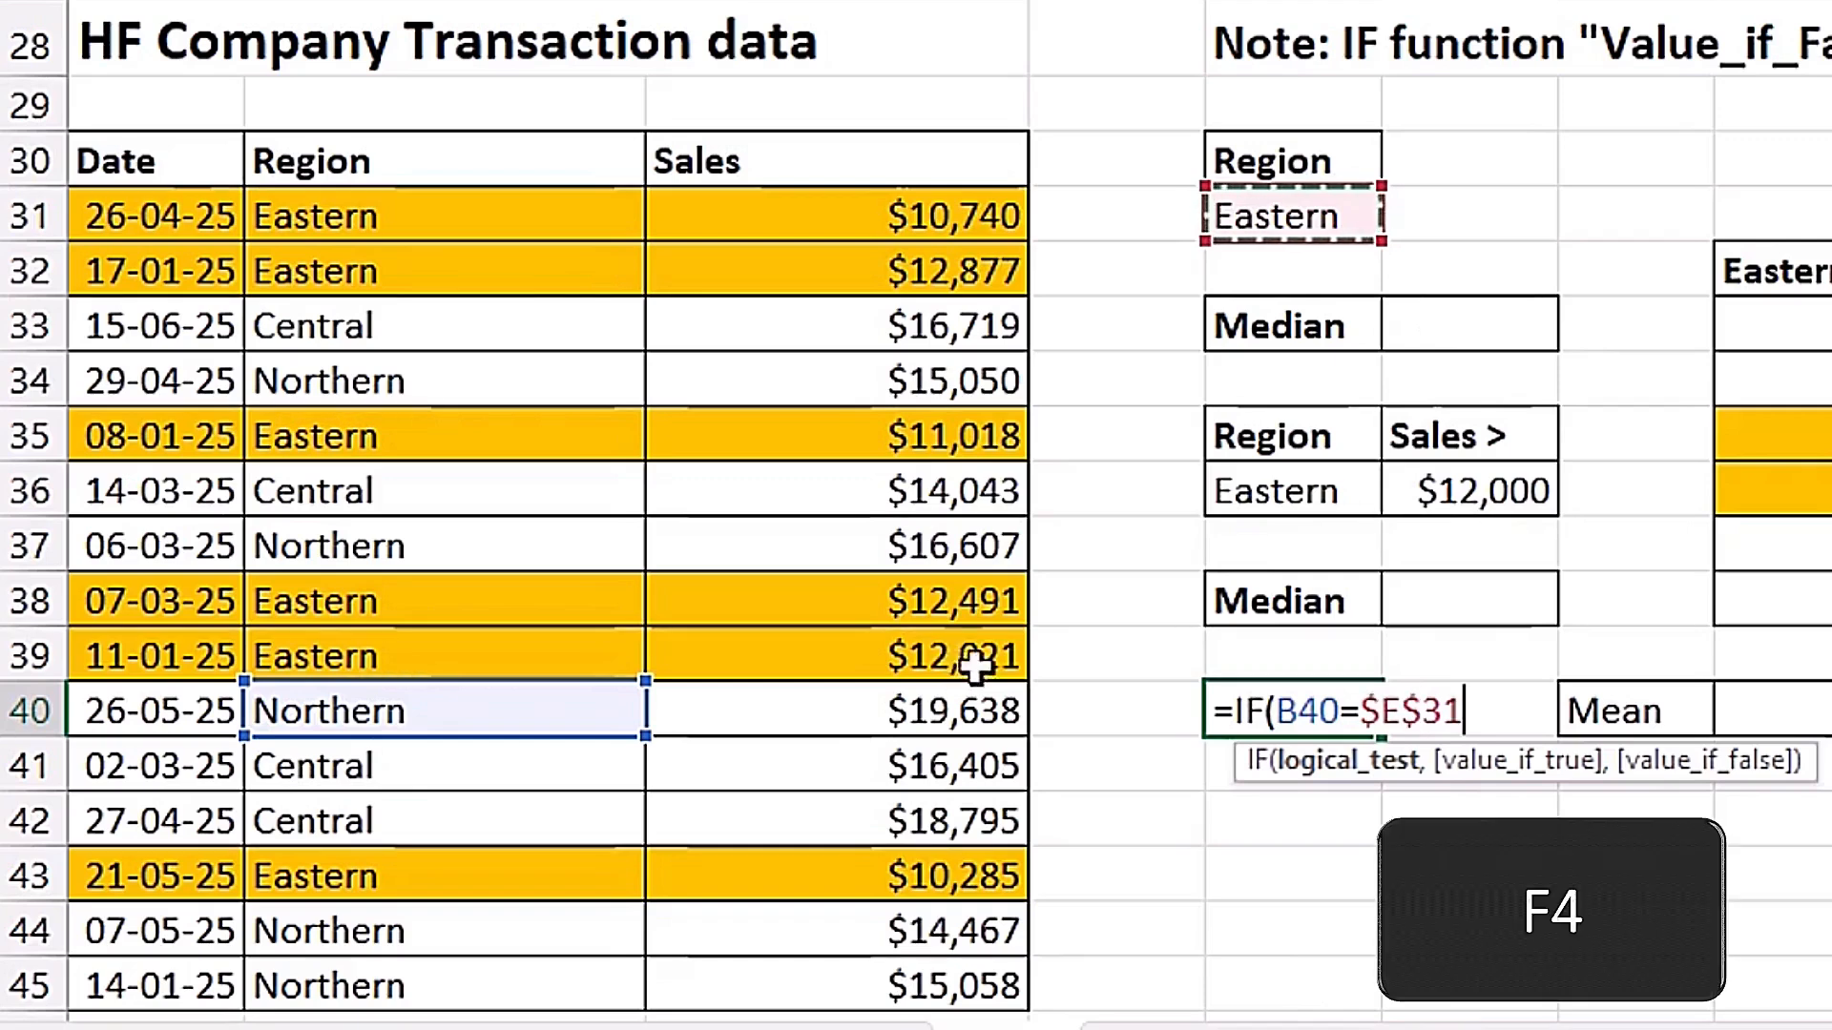
{"action": "type", "text": ","}
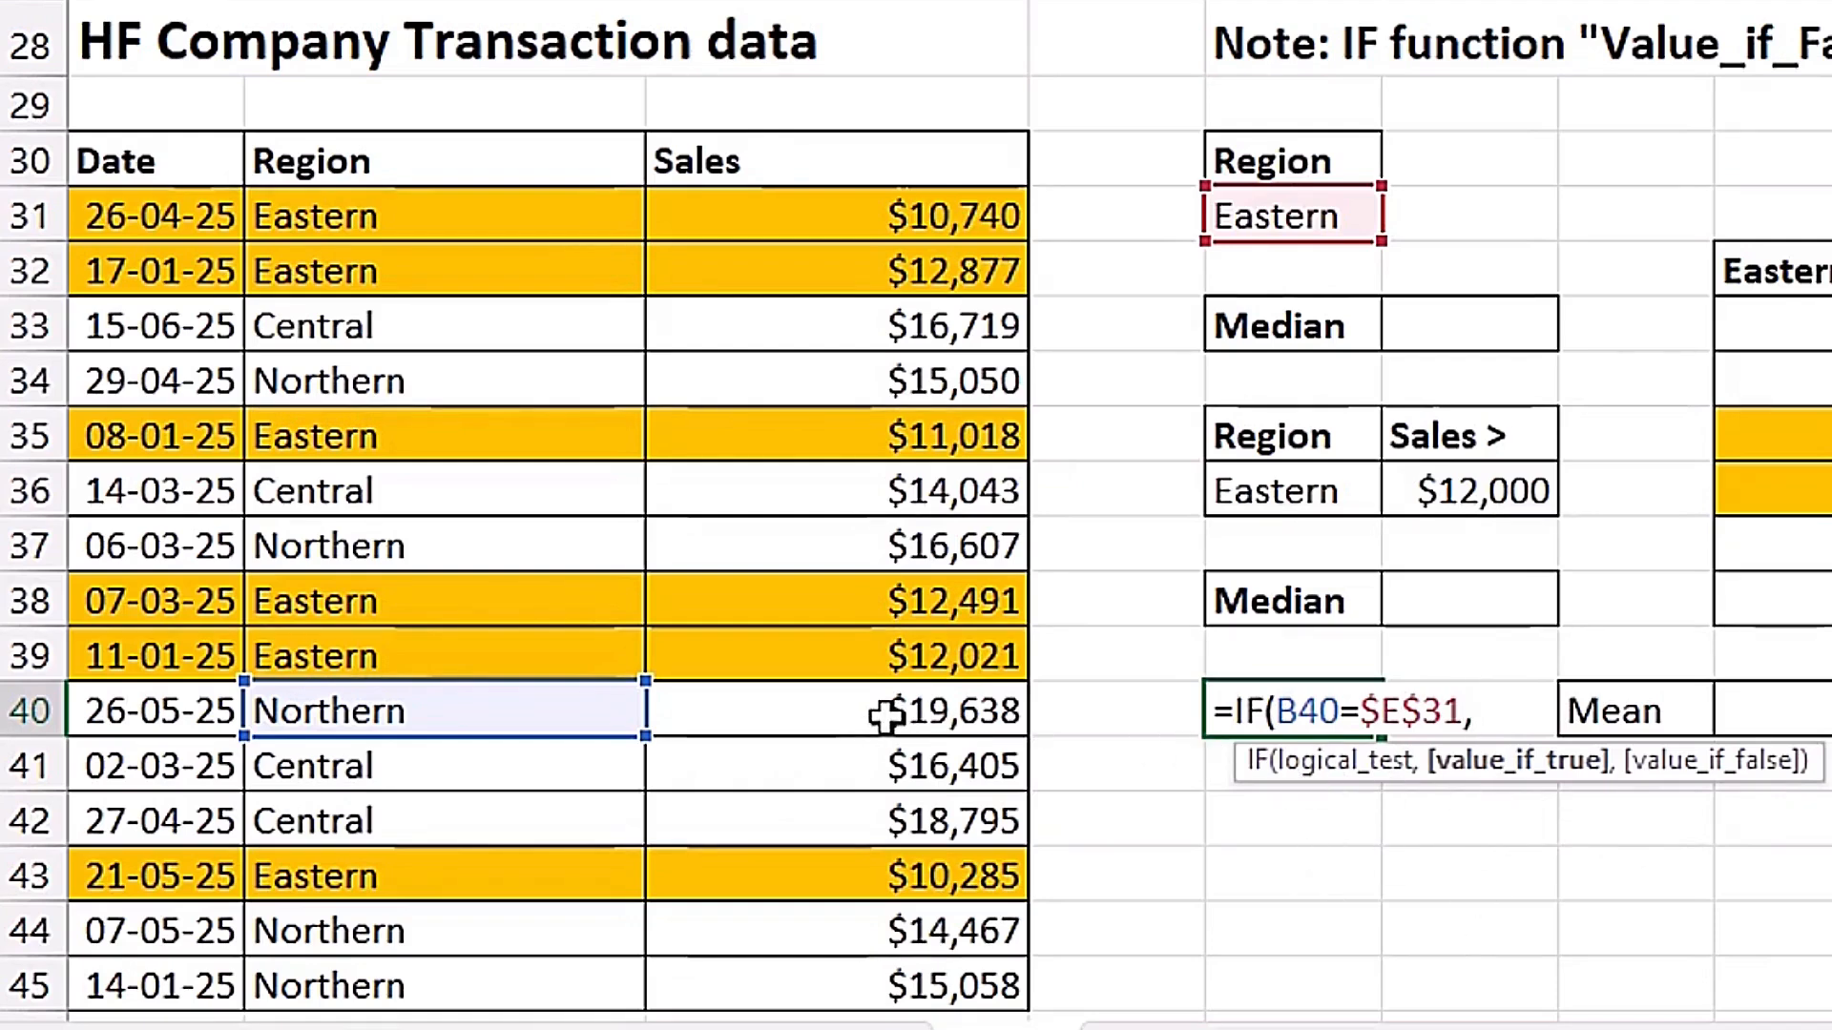
Complete the IF formula with C40 as the value if true and no value if false, and fill it down to E45.
{"action": "left_click", "coordinate": [883, 711]}
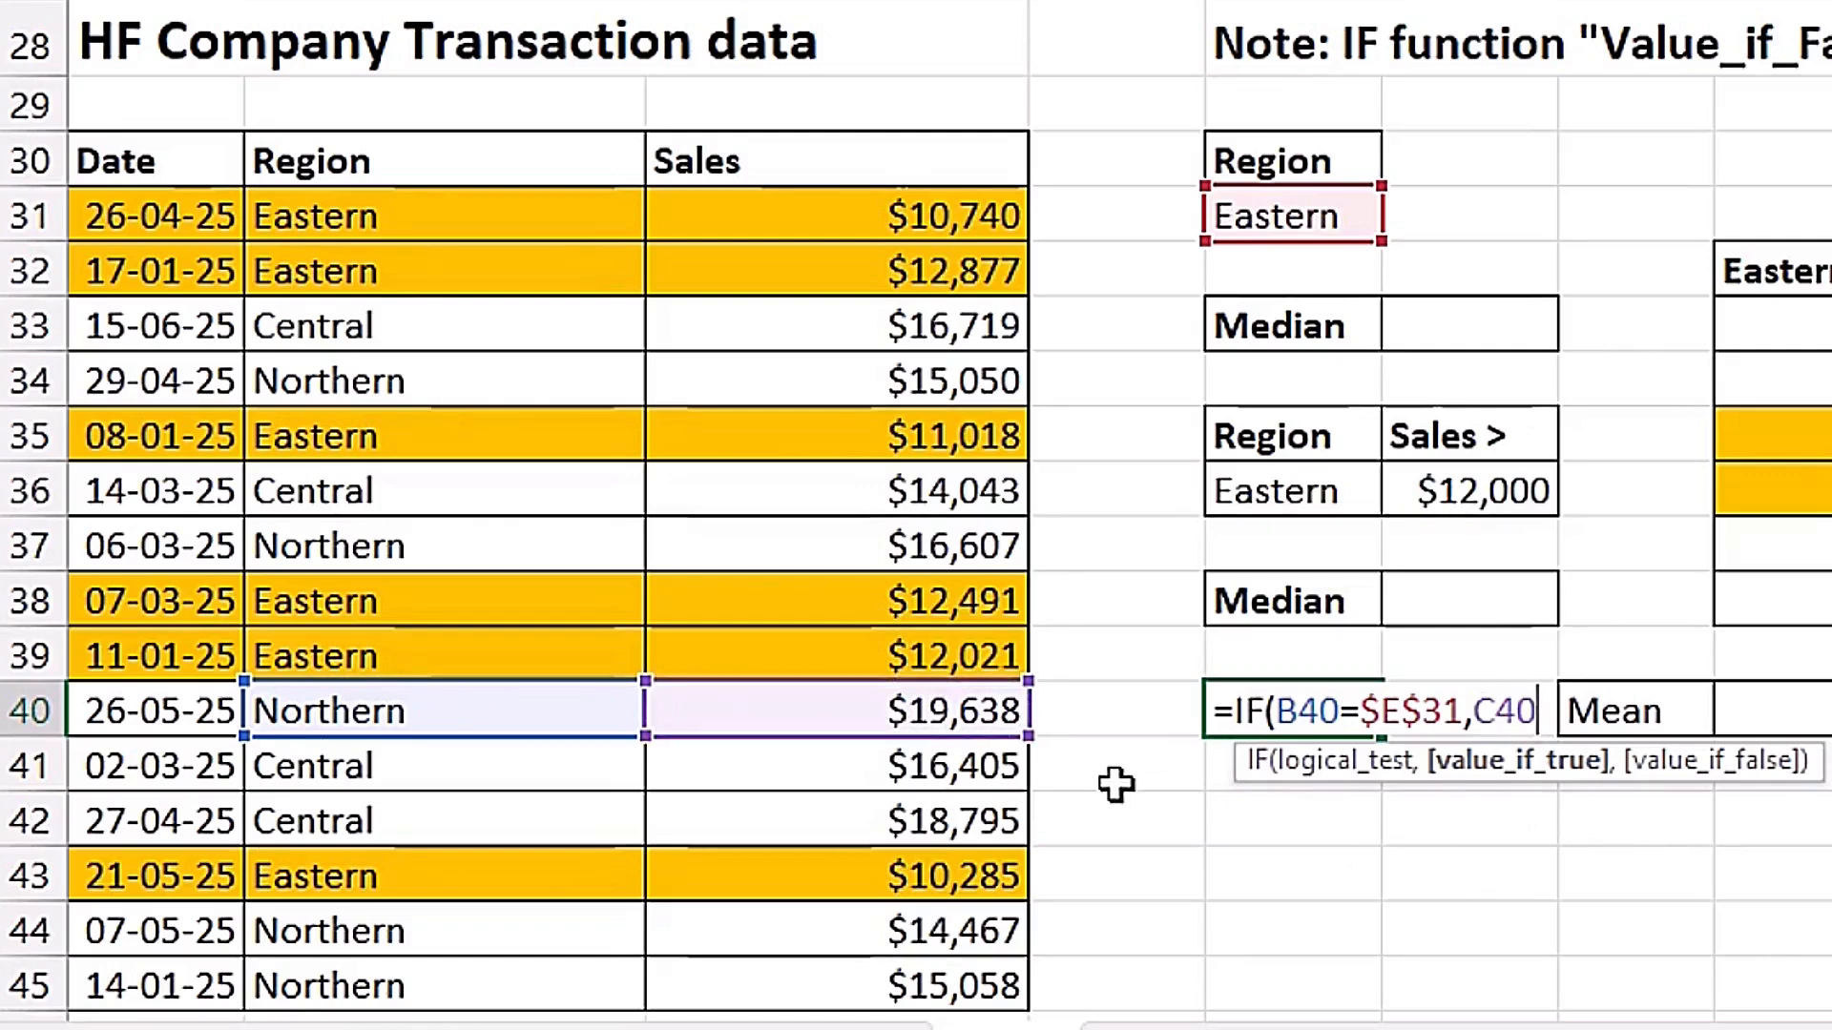
{"action": "type", "text": ","}
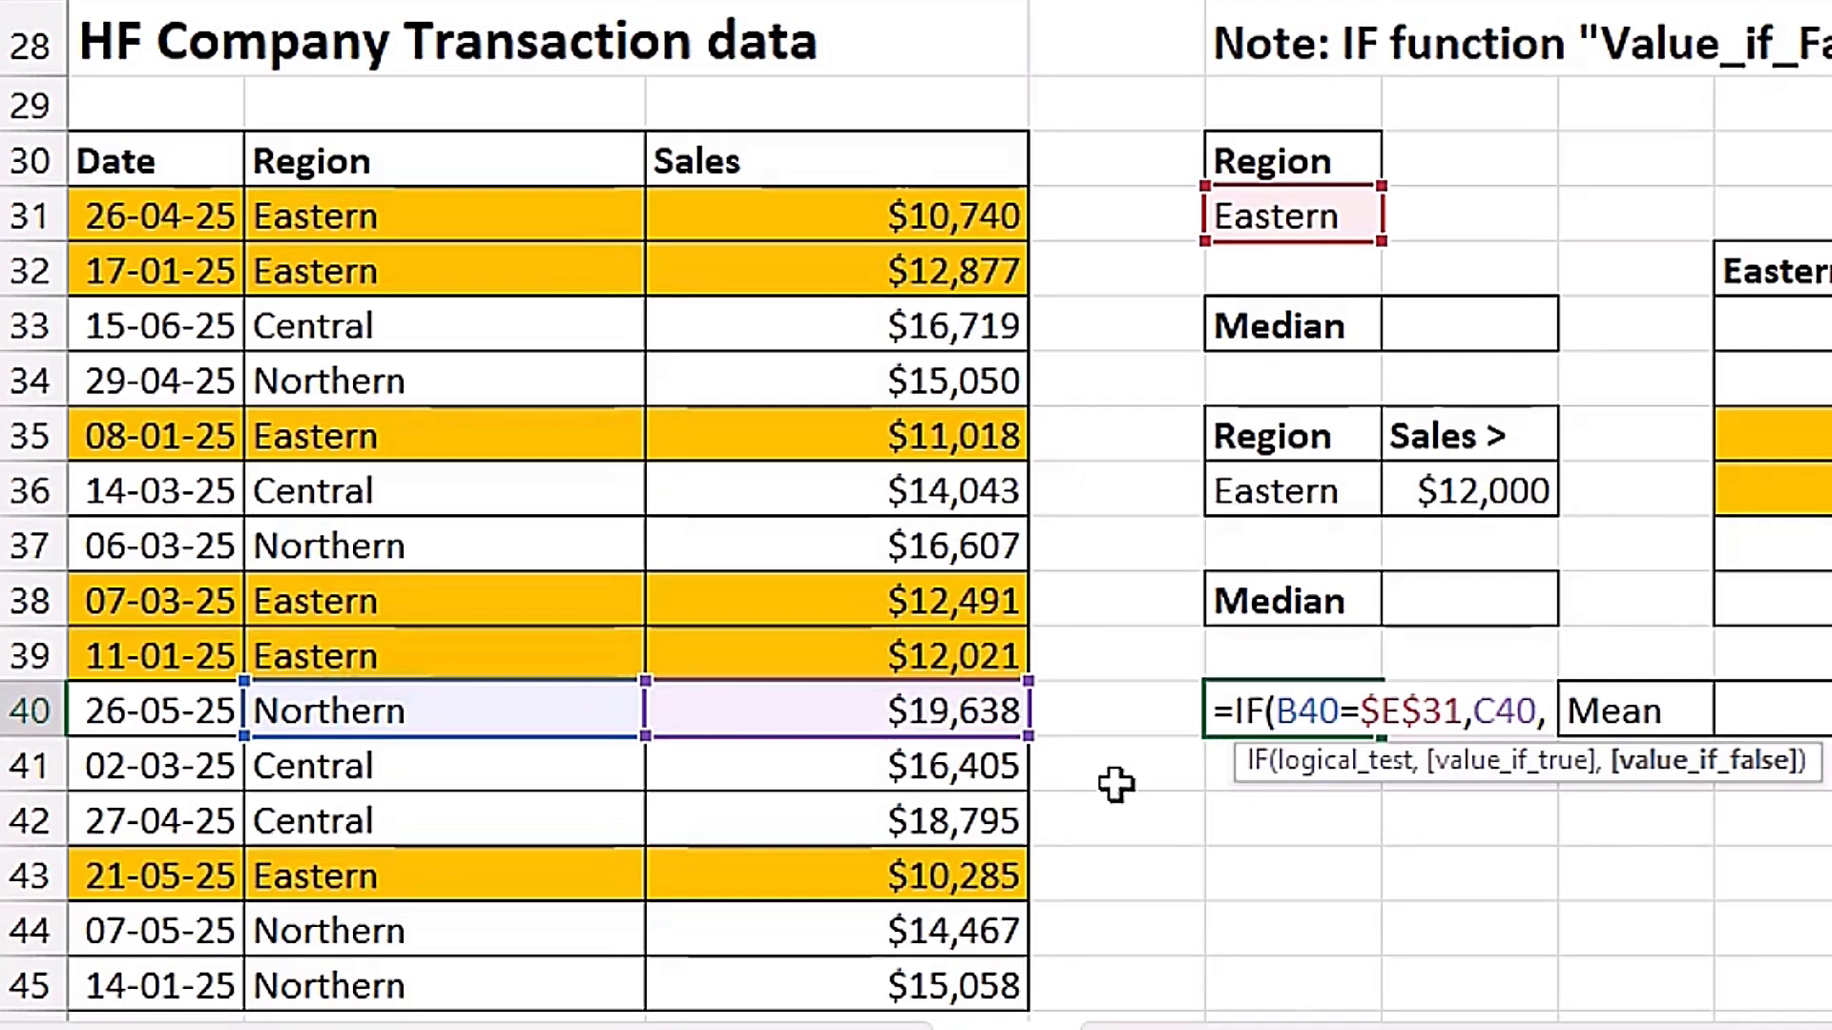
{"action": "key", "text": "BackSpace"}
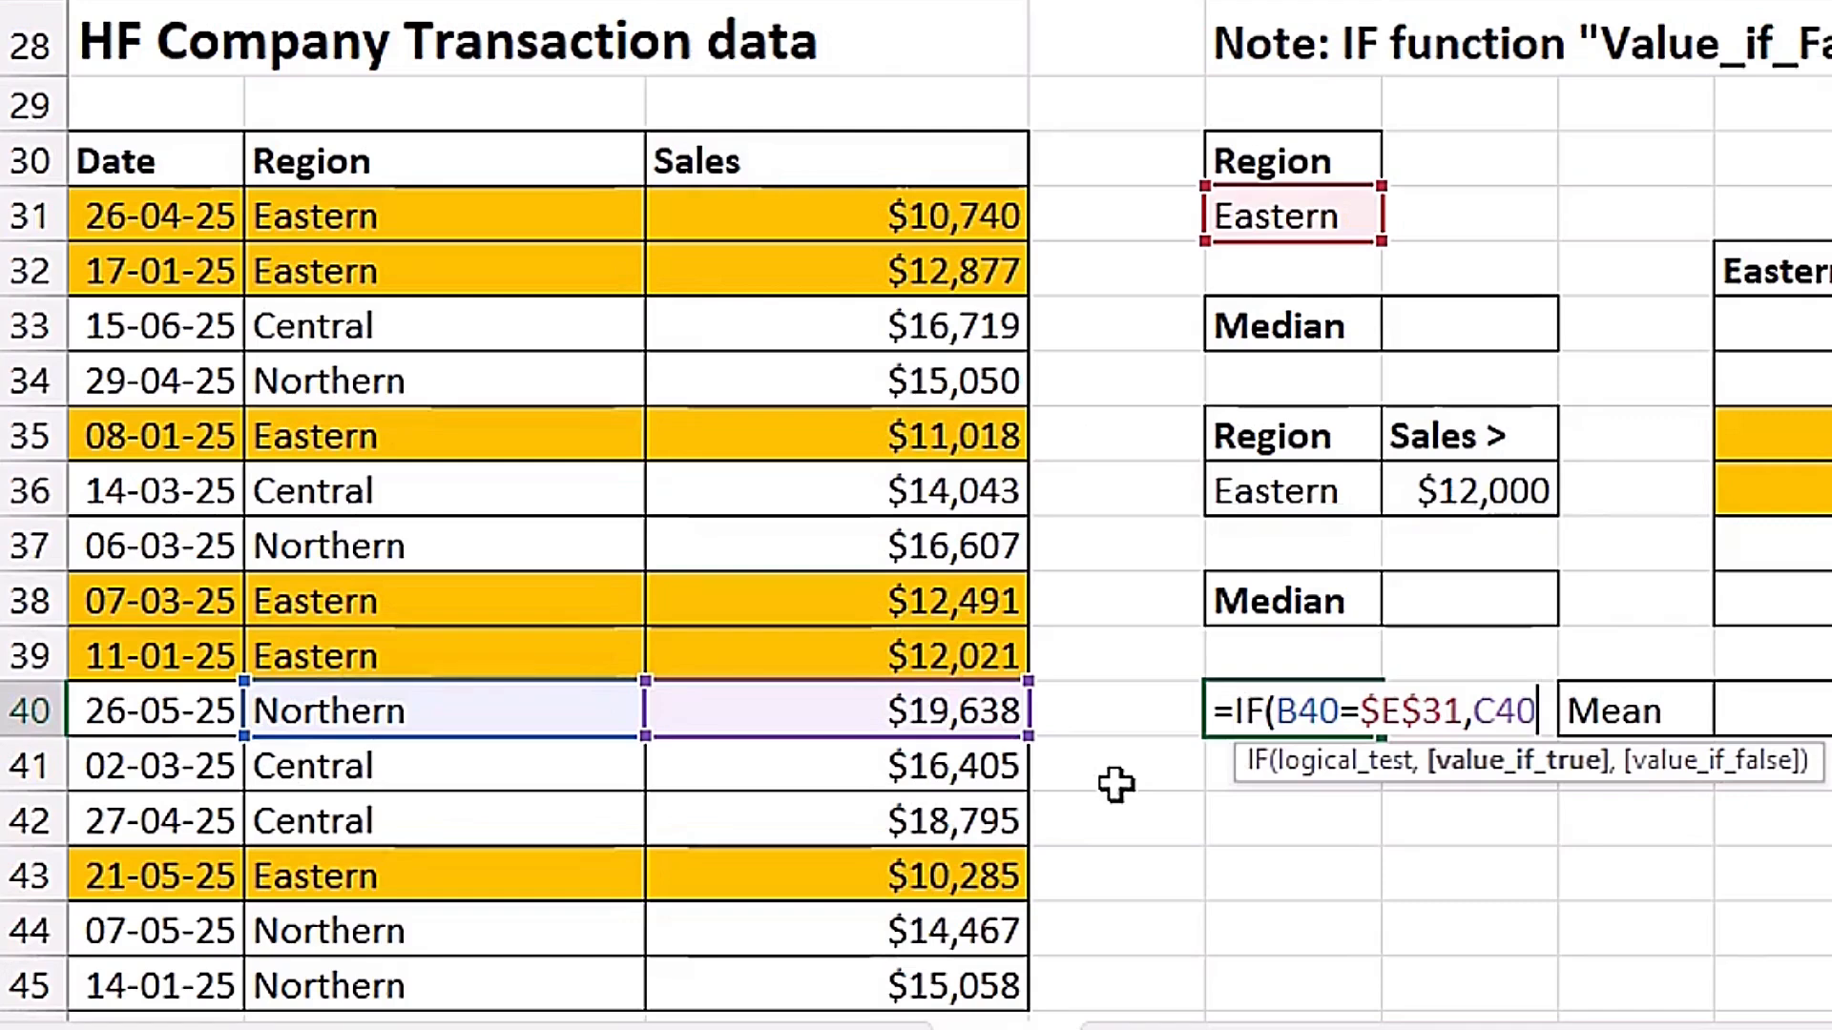
{"action": "type", "text": ")"}
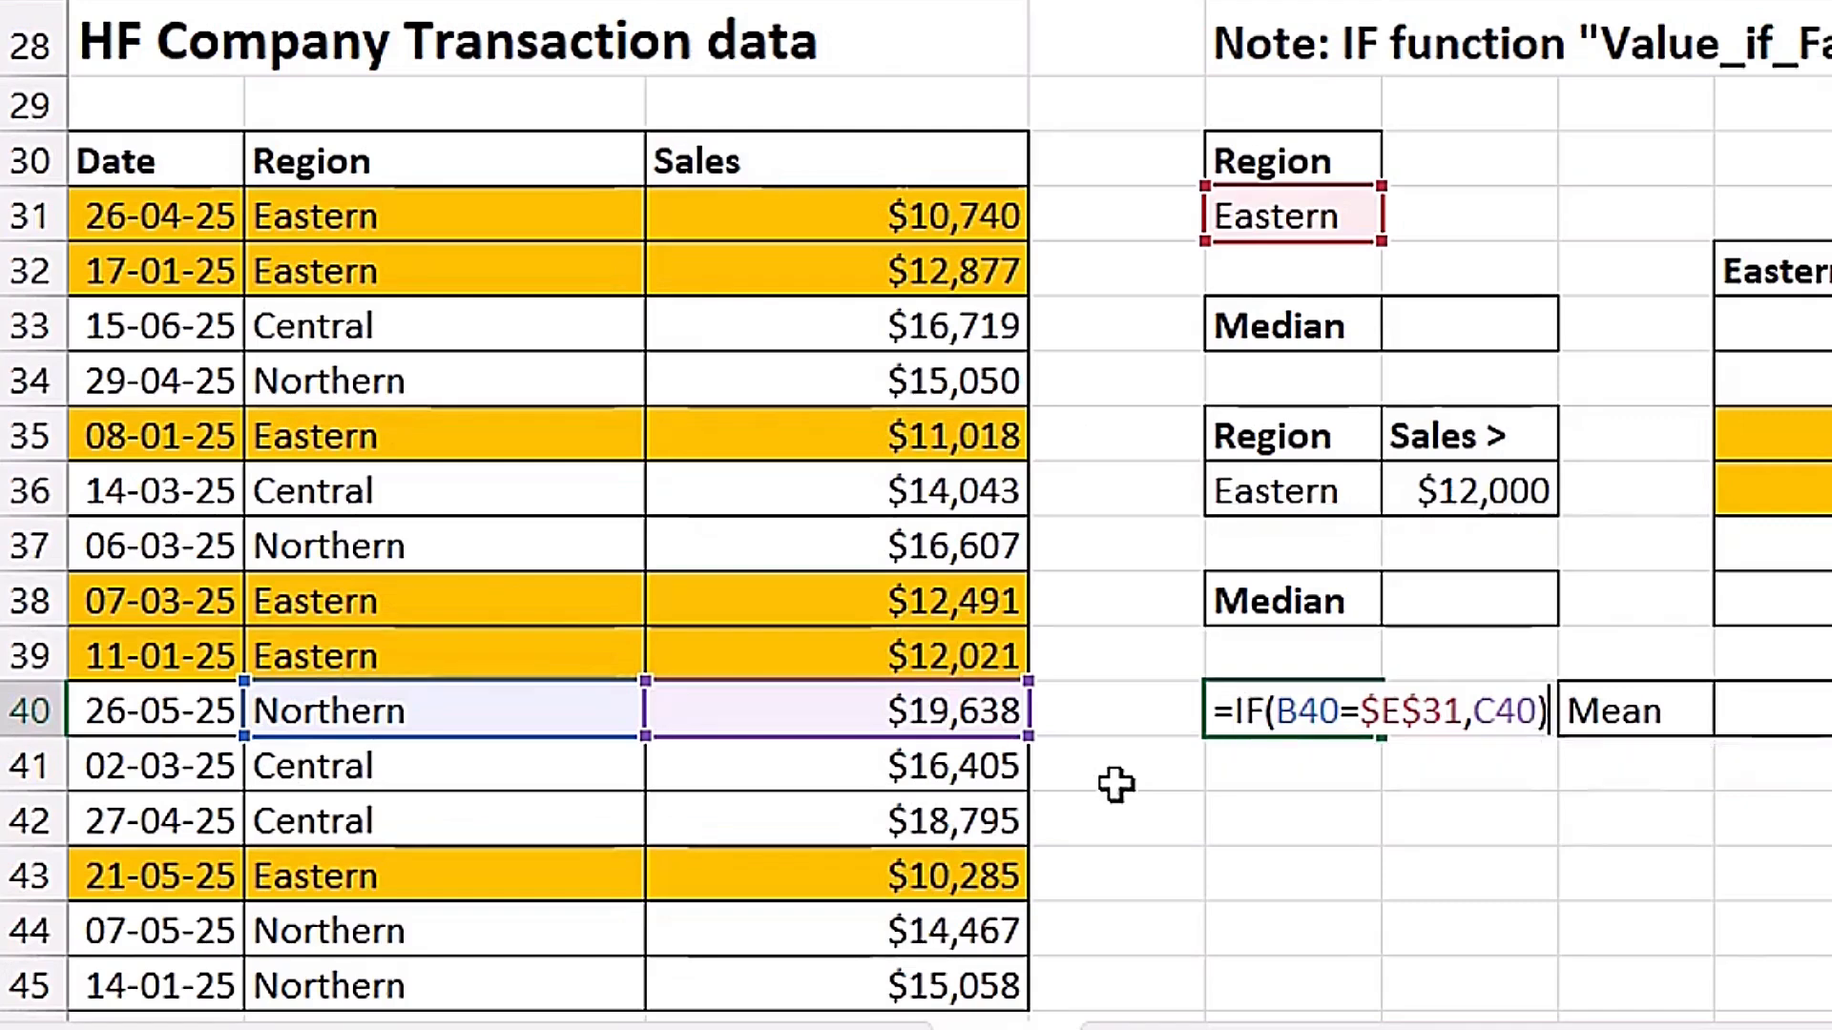
{"action": "key", "text": "ctrl+Return"}
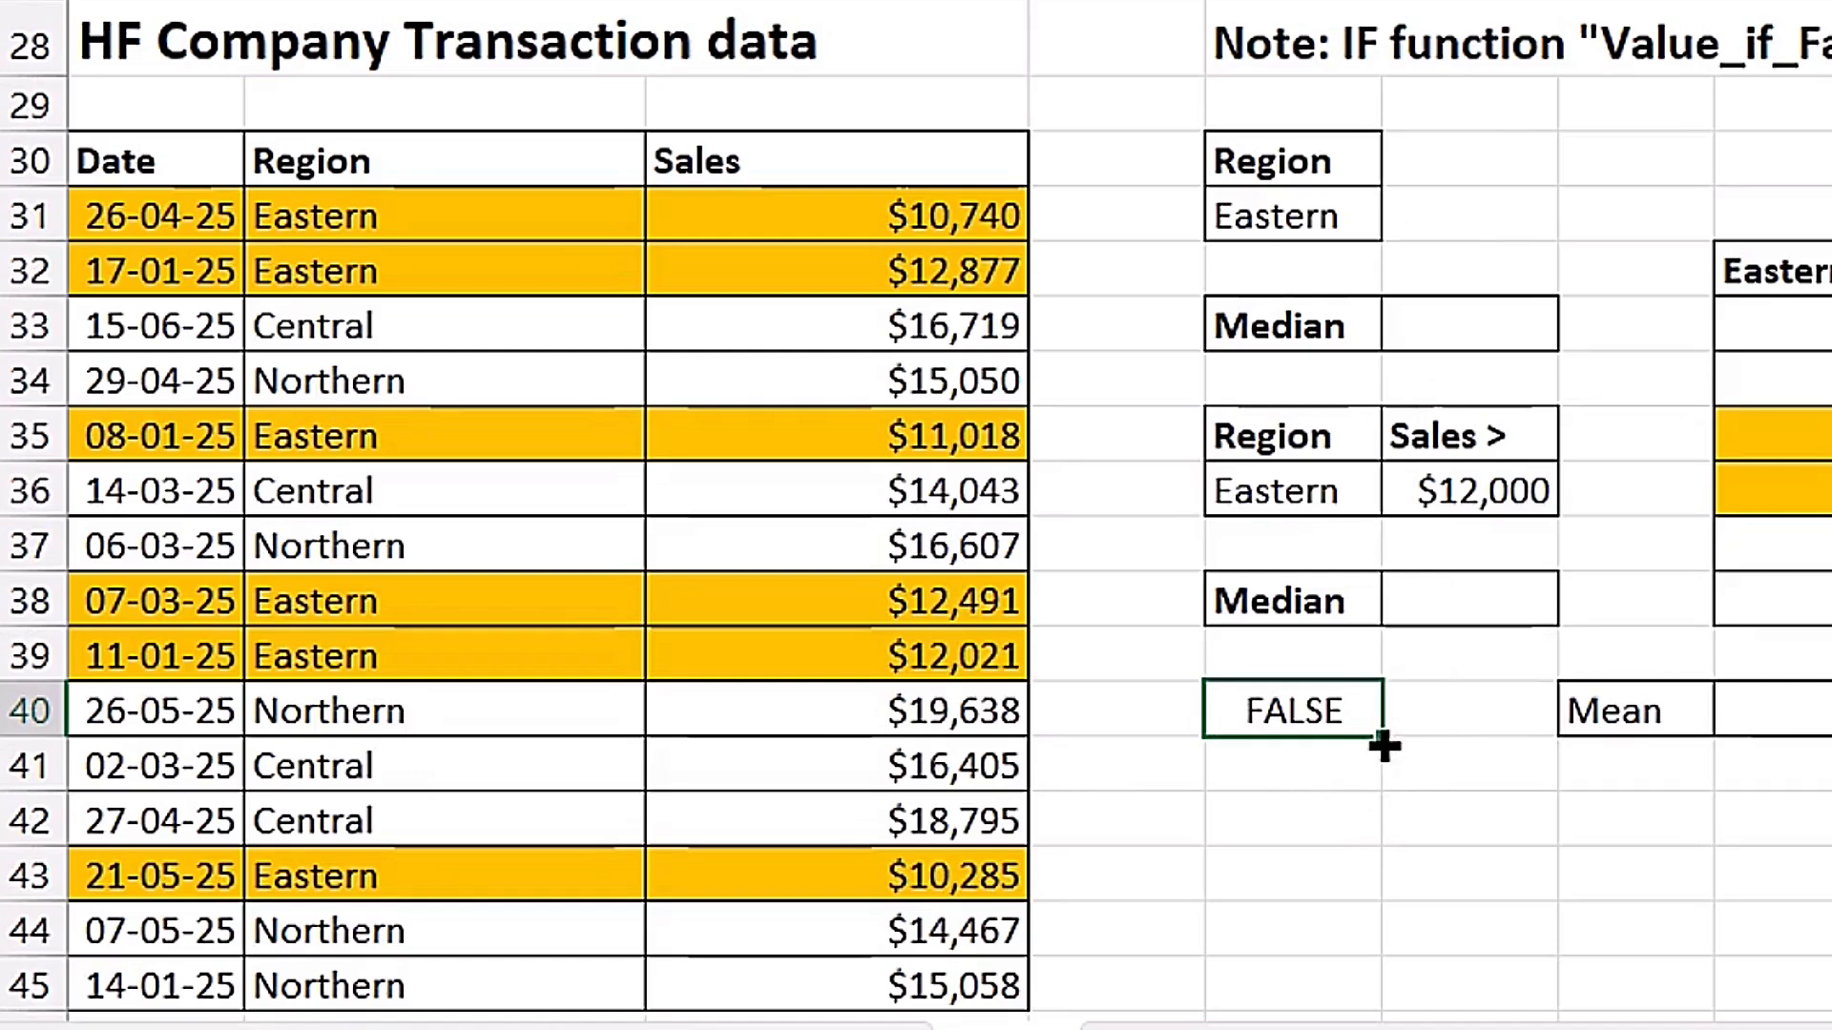
{"action": "left_click_drag", "start_coordinate": [1380, 743], "coordinate": [1387, 1001]}
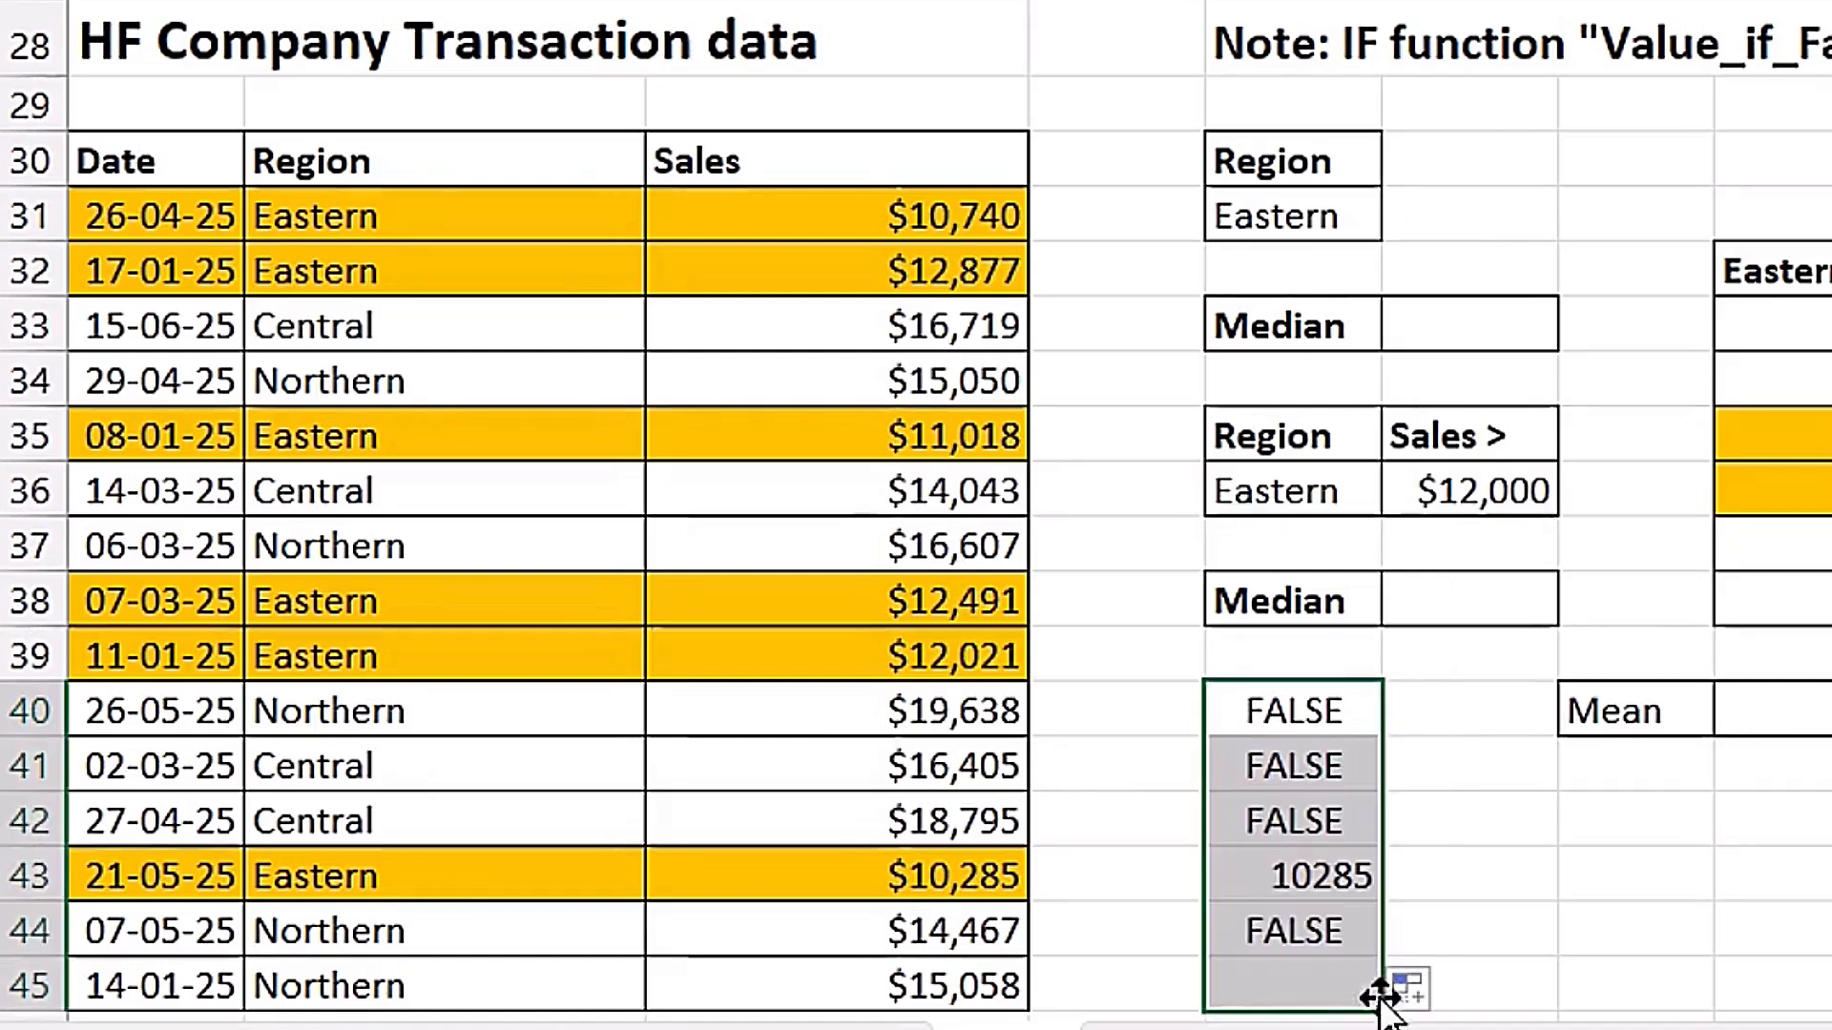
Check the IF result in E43 against the region in B43, the criterion in E31 and the sales in C43.
{"action": "left_click", "coordinate": [301, 873]}
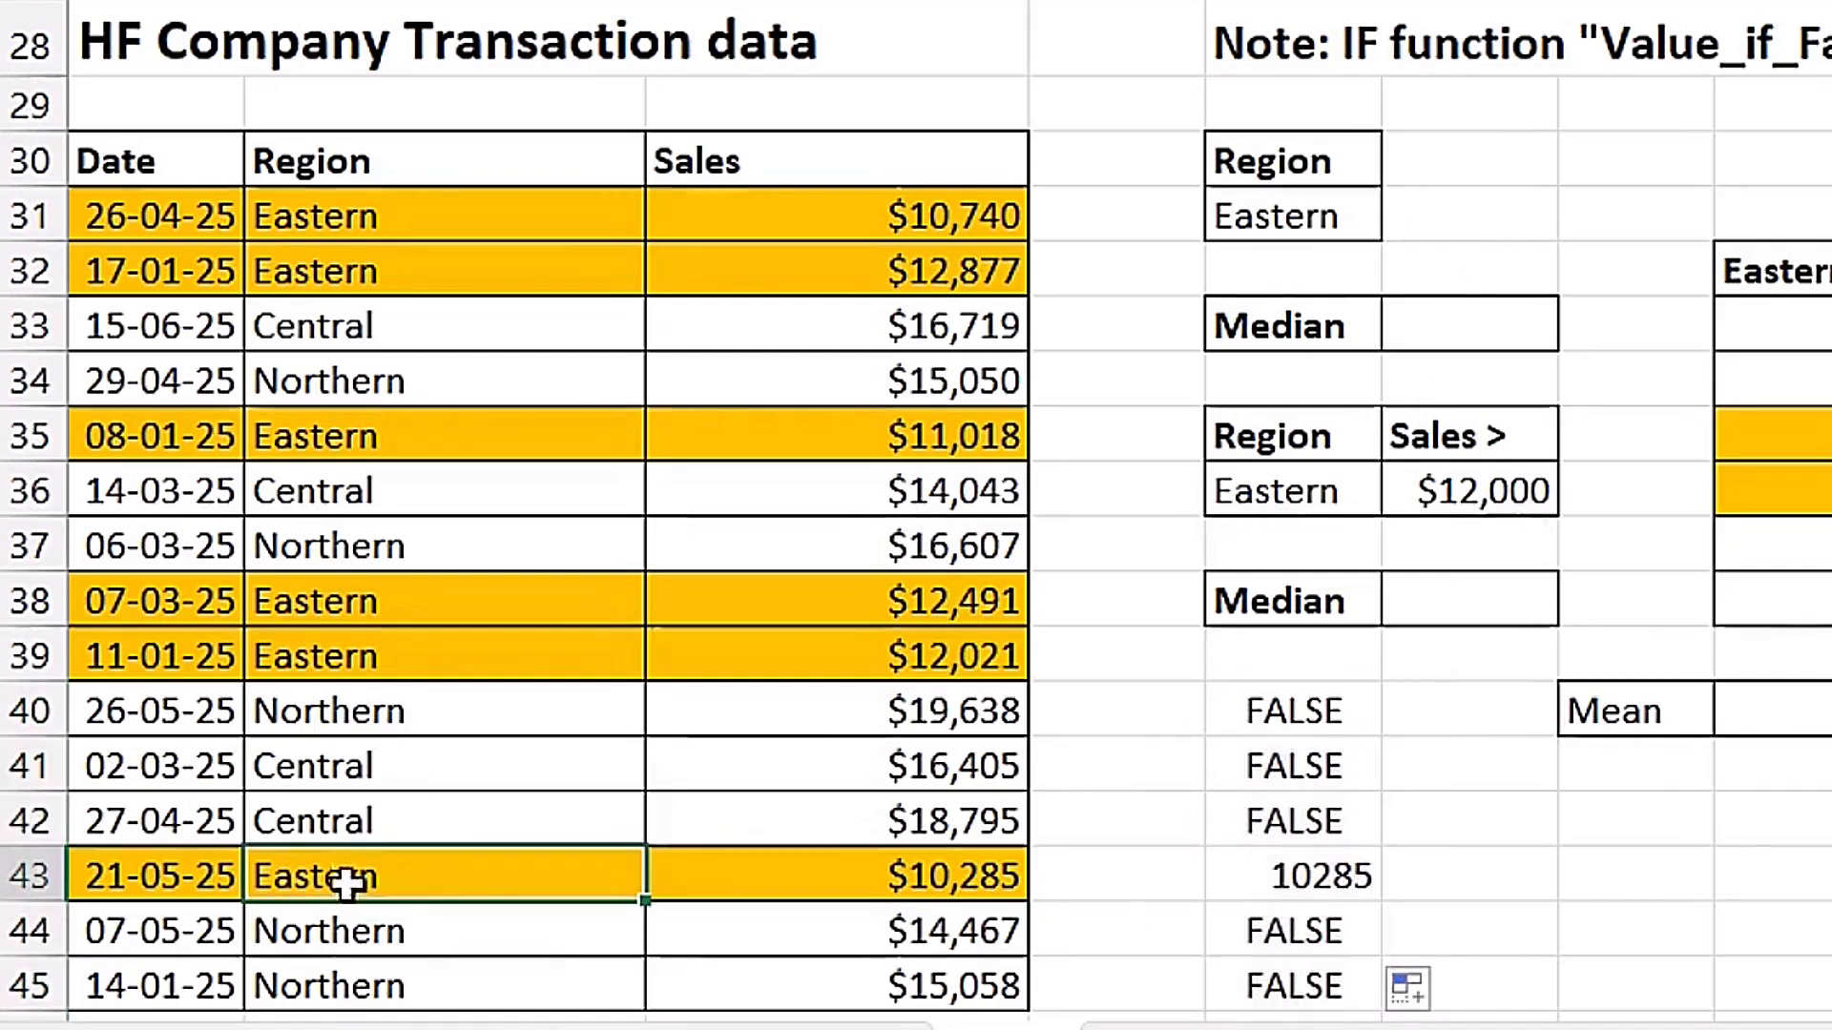
{"action": "left_click", "coordinate": [1342, 223]}
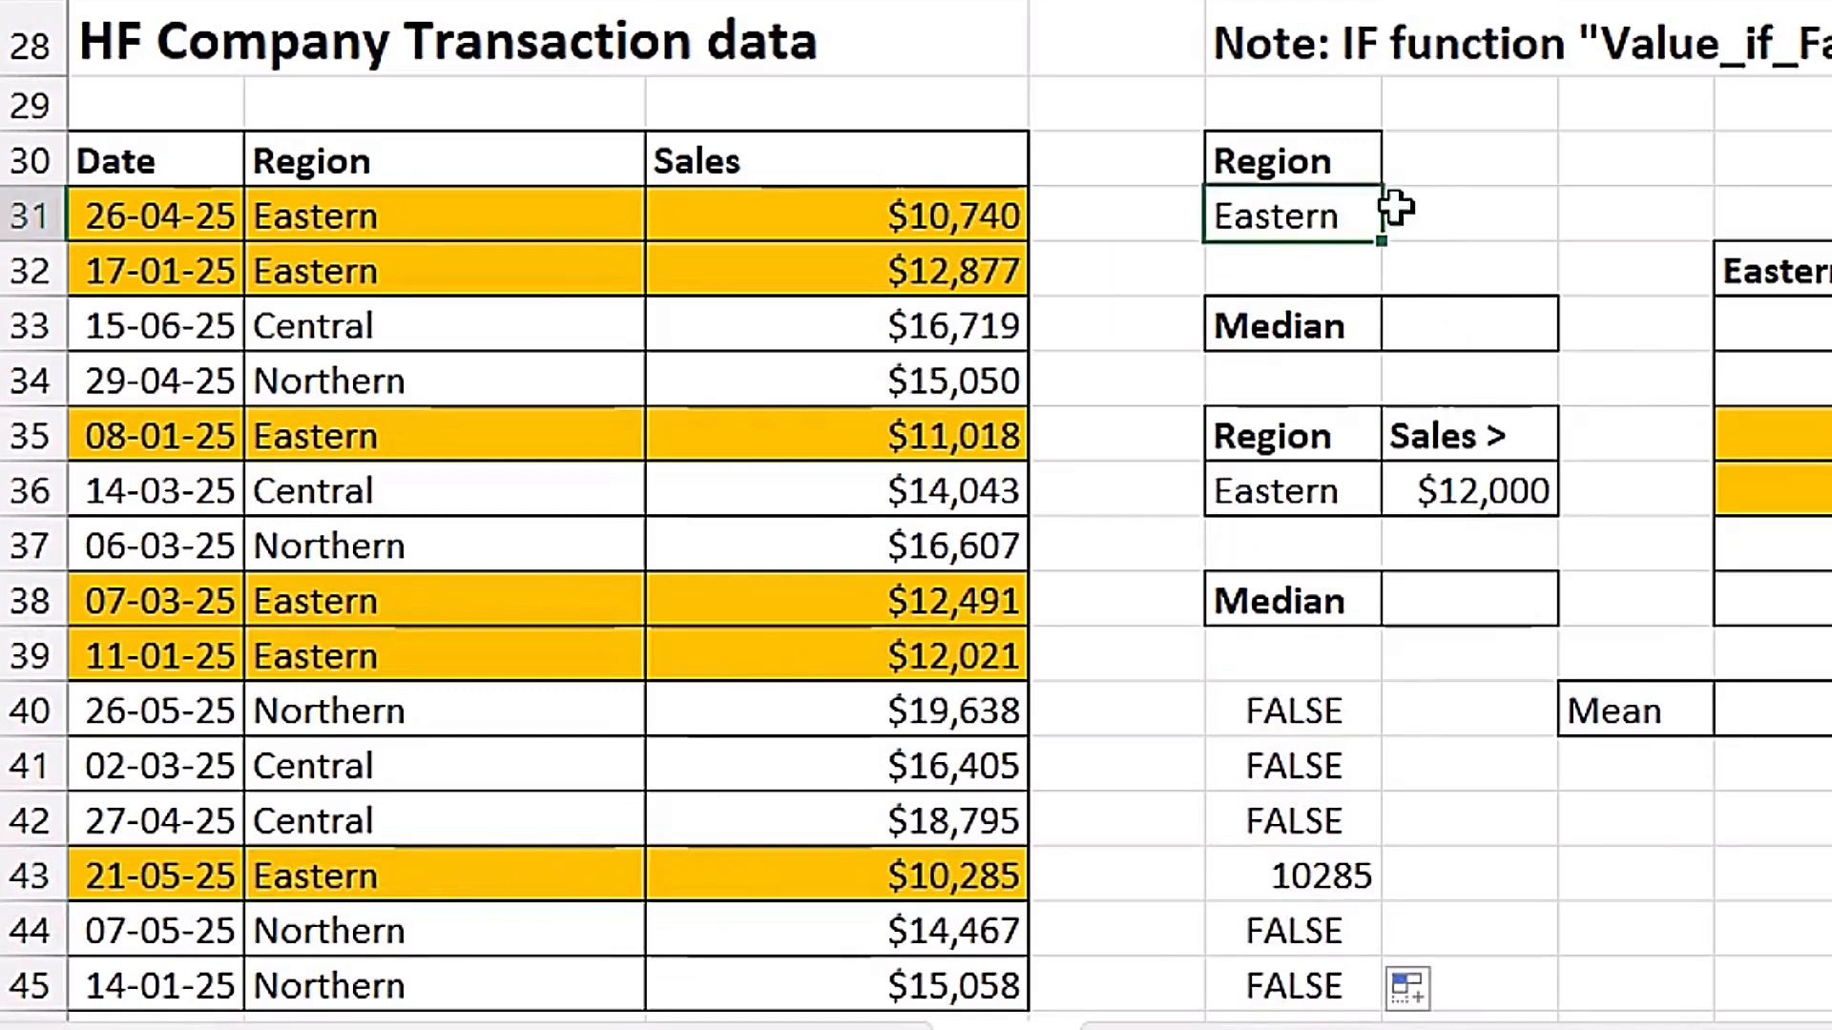
{"action": "left_click", "coordinate": [866, 874]}
{"action": "left_click", "coordinate": [1300, 875]}
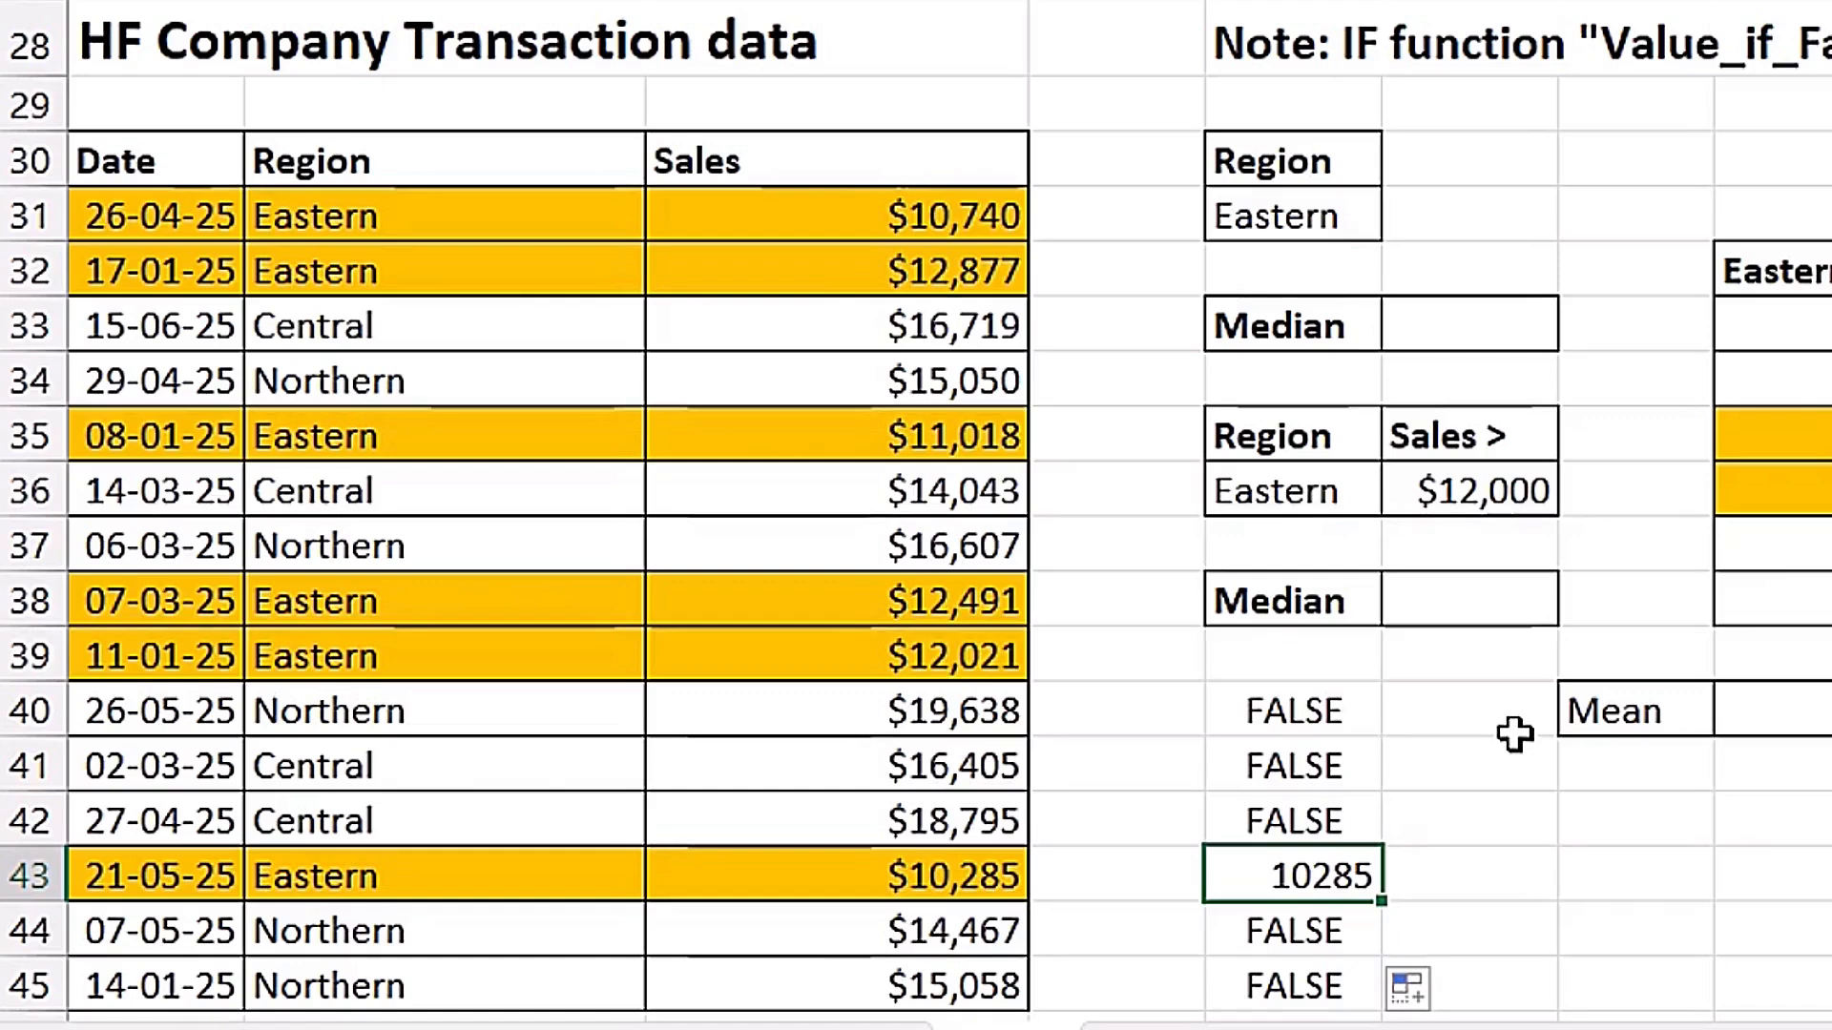
Begin an IF formula in F33 testing whether the regions in B31:B45 equal the absolute reference $E$31.
{"action": "left_click", "coordinate": [1479, 332]}
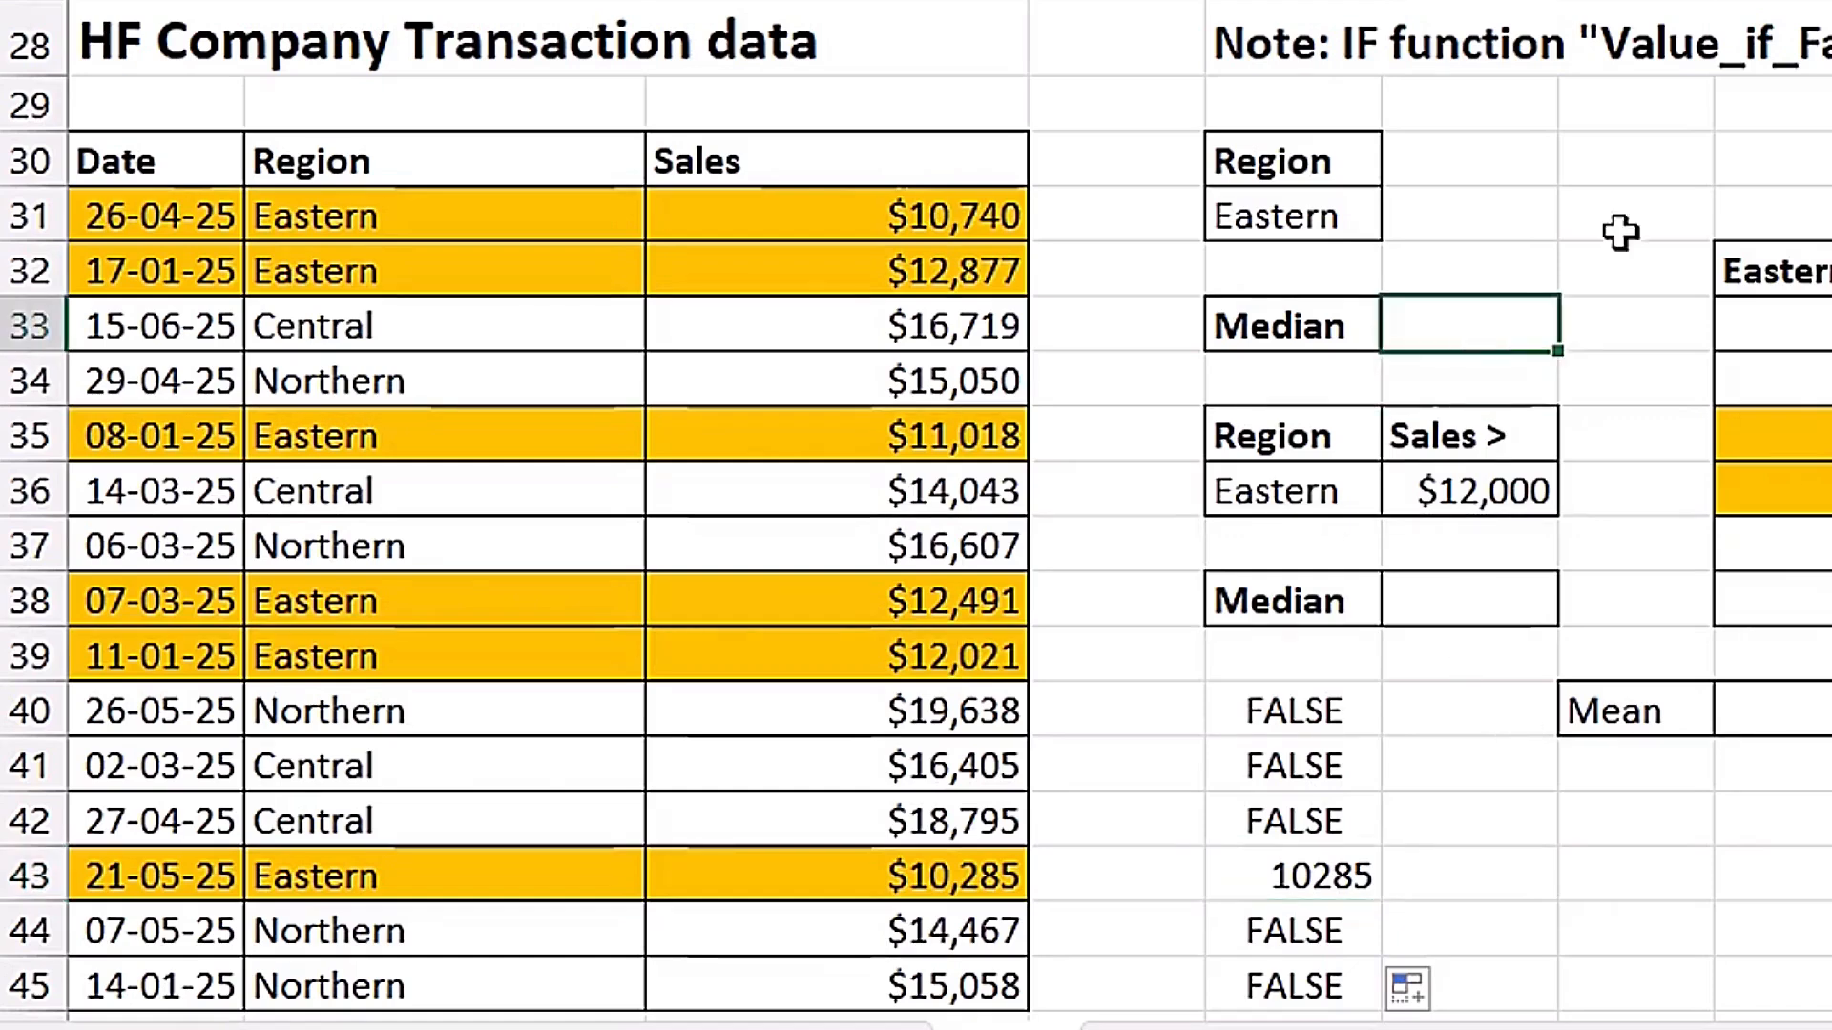
{"action": "type", "text": "="}
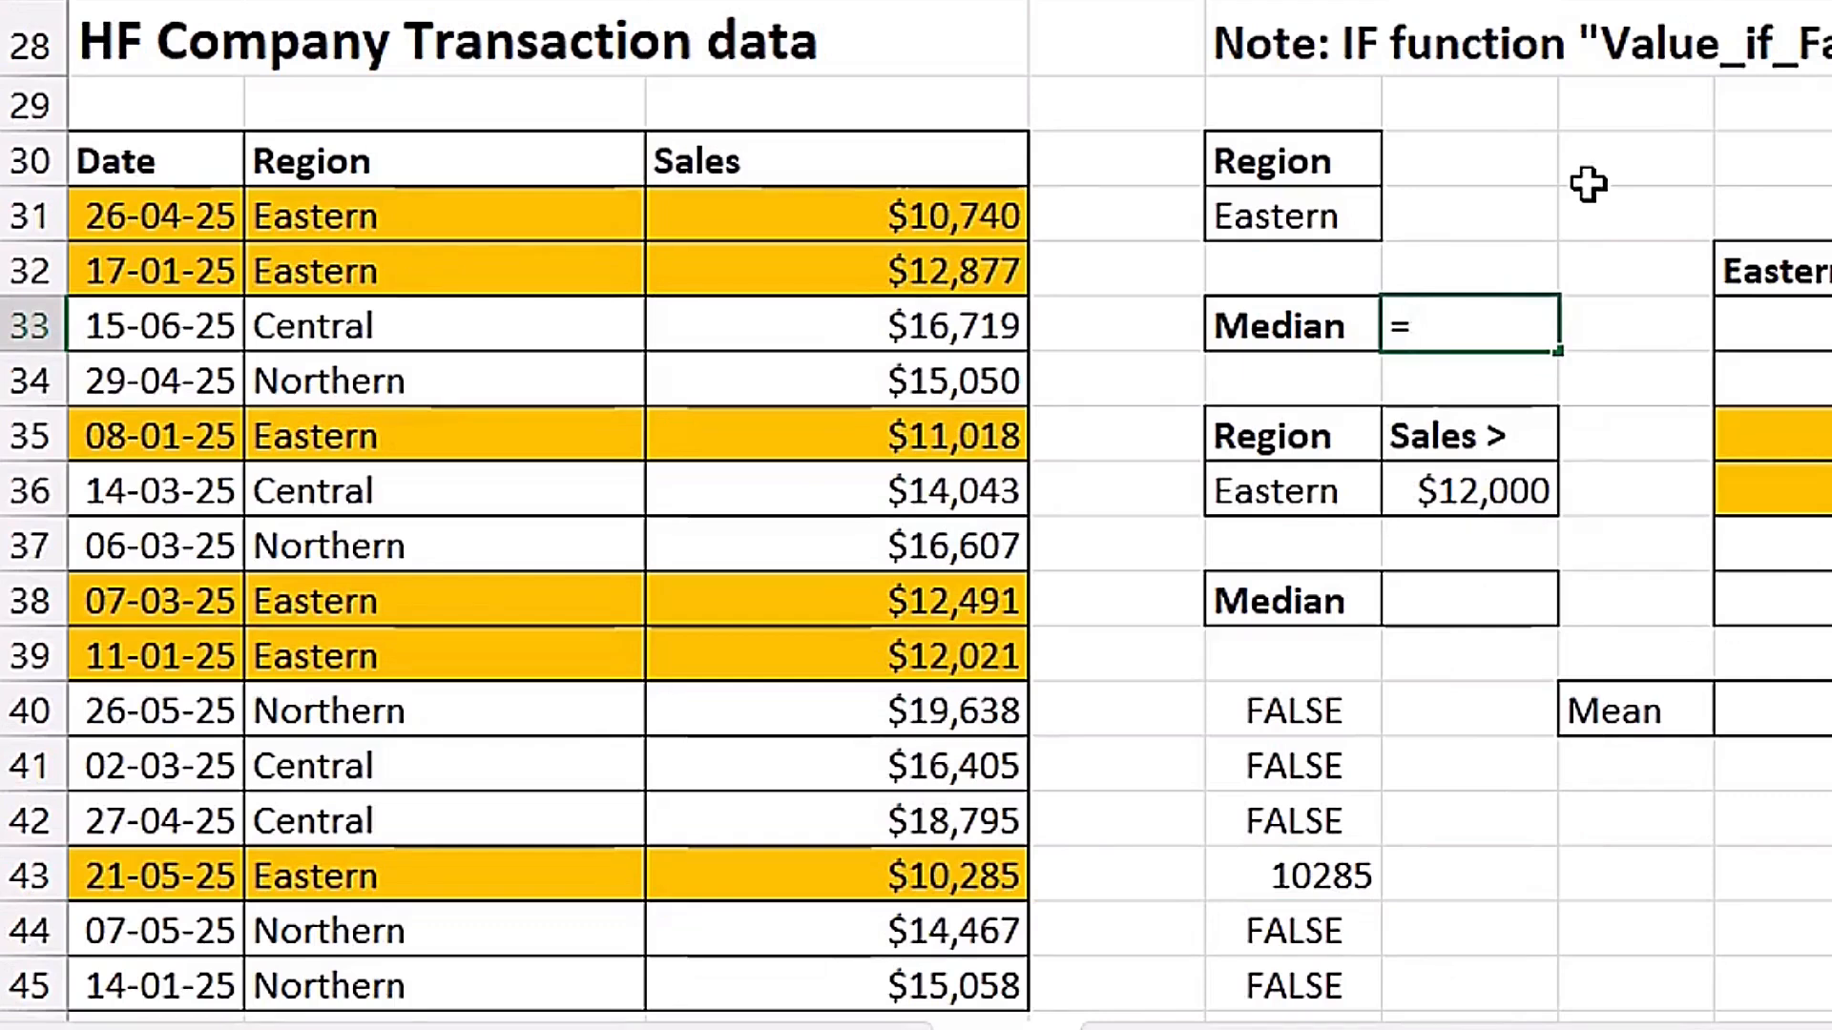
{"action": "type", "text": "if"}
{"action": "key", "text": "Tab"}
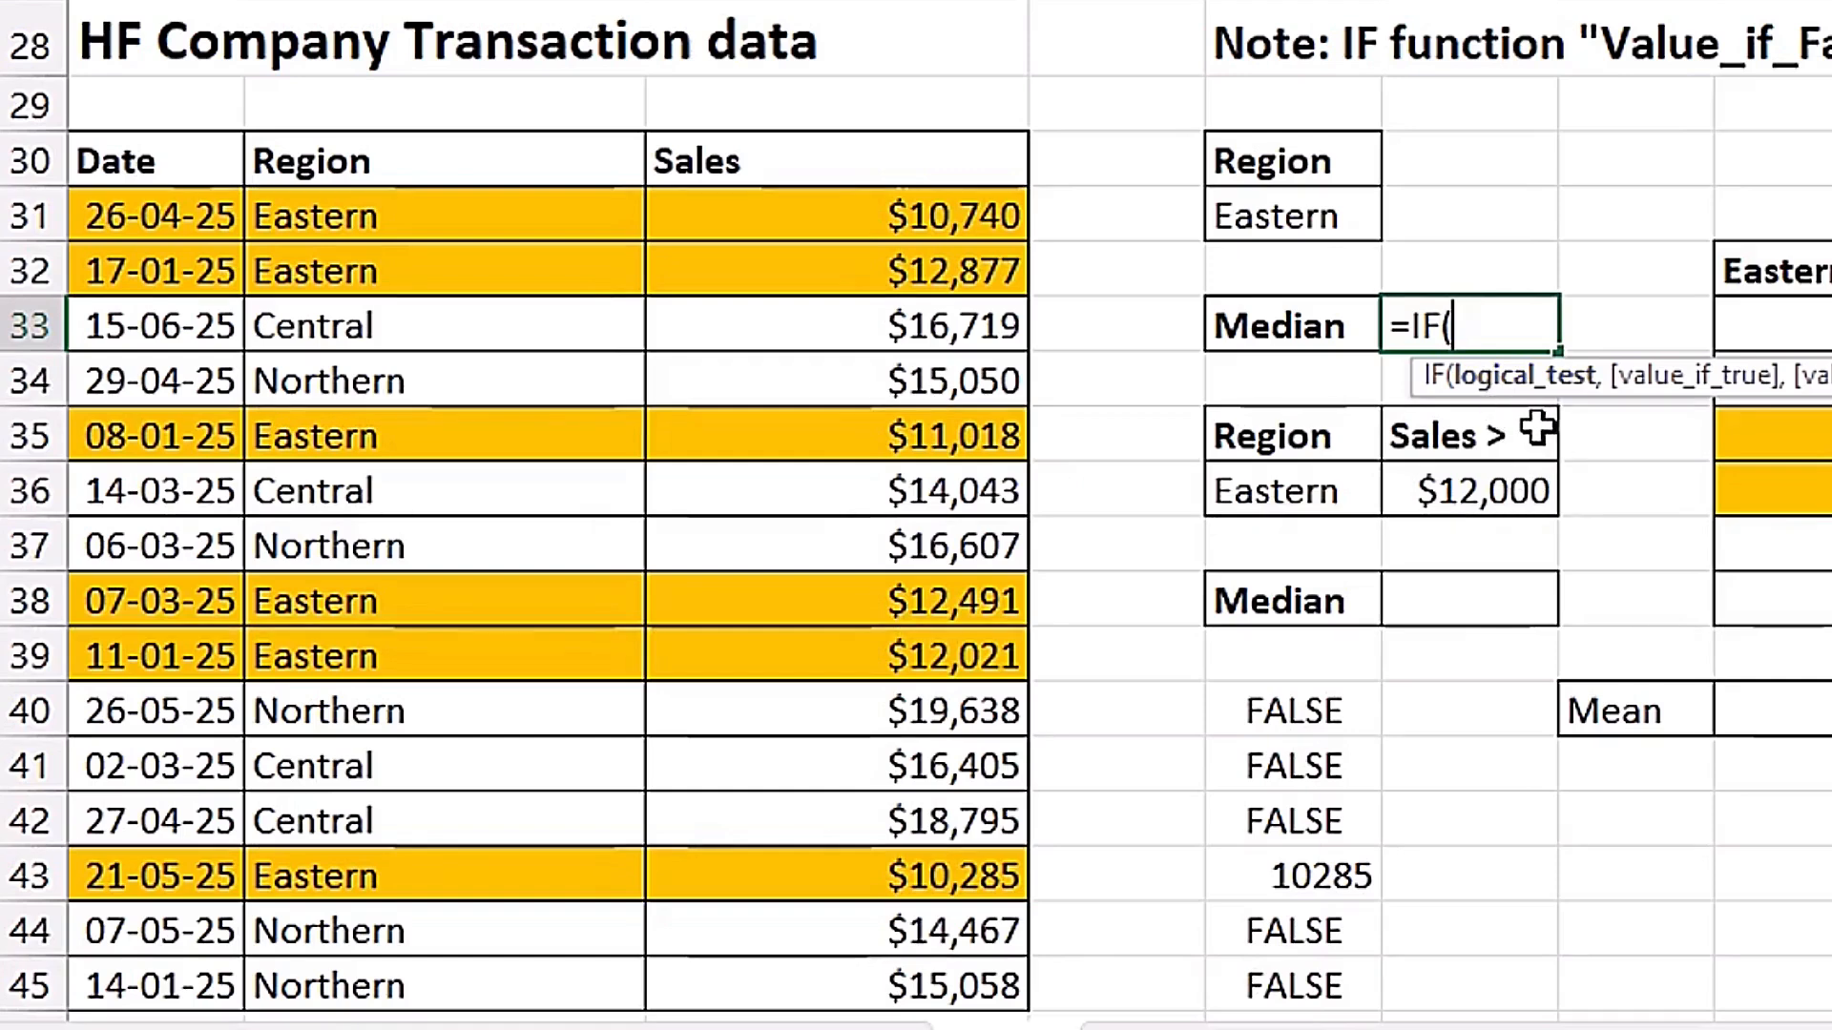
{"action": "left_click_drag", "start_coordinate": [486, 205], "coordinate": [452, 989]}
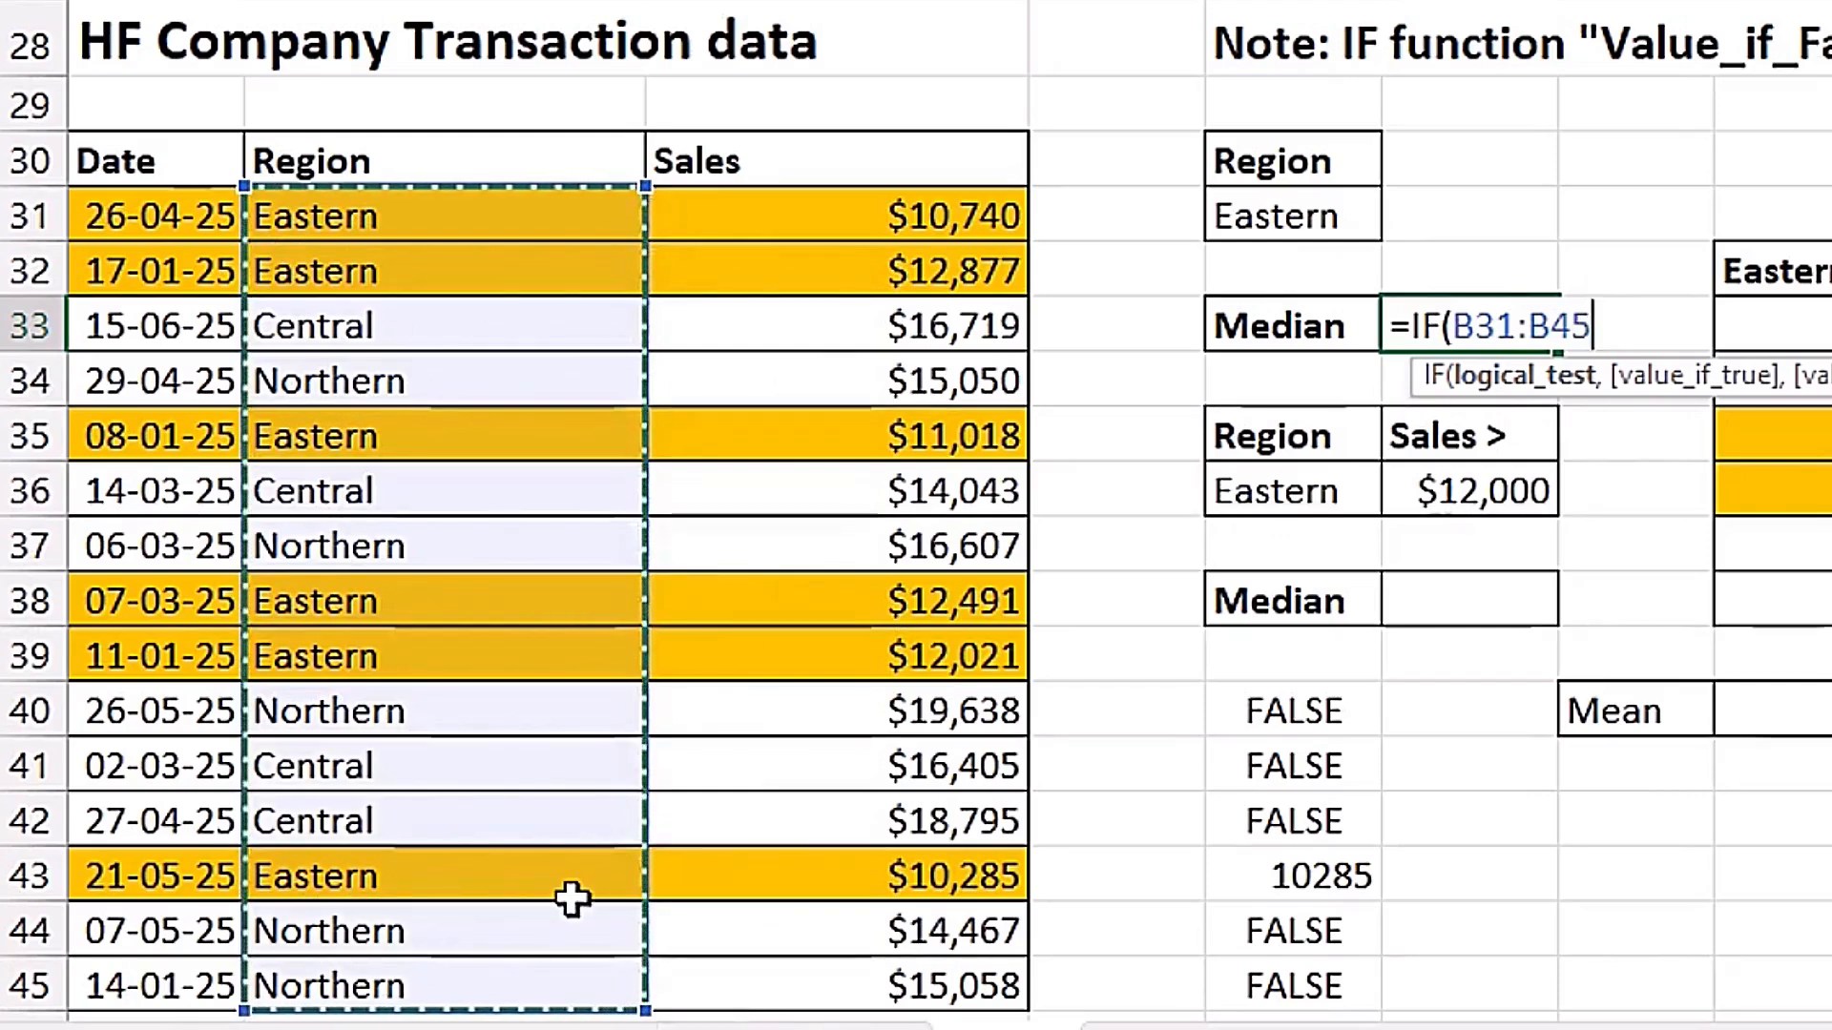
{"action": "type", "text": "="}
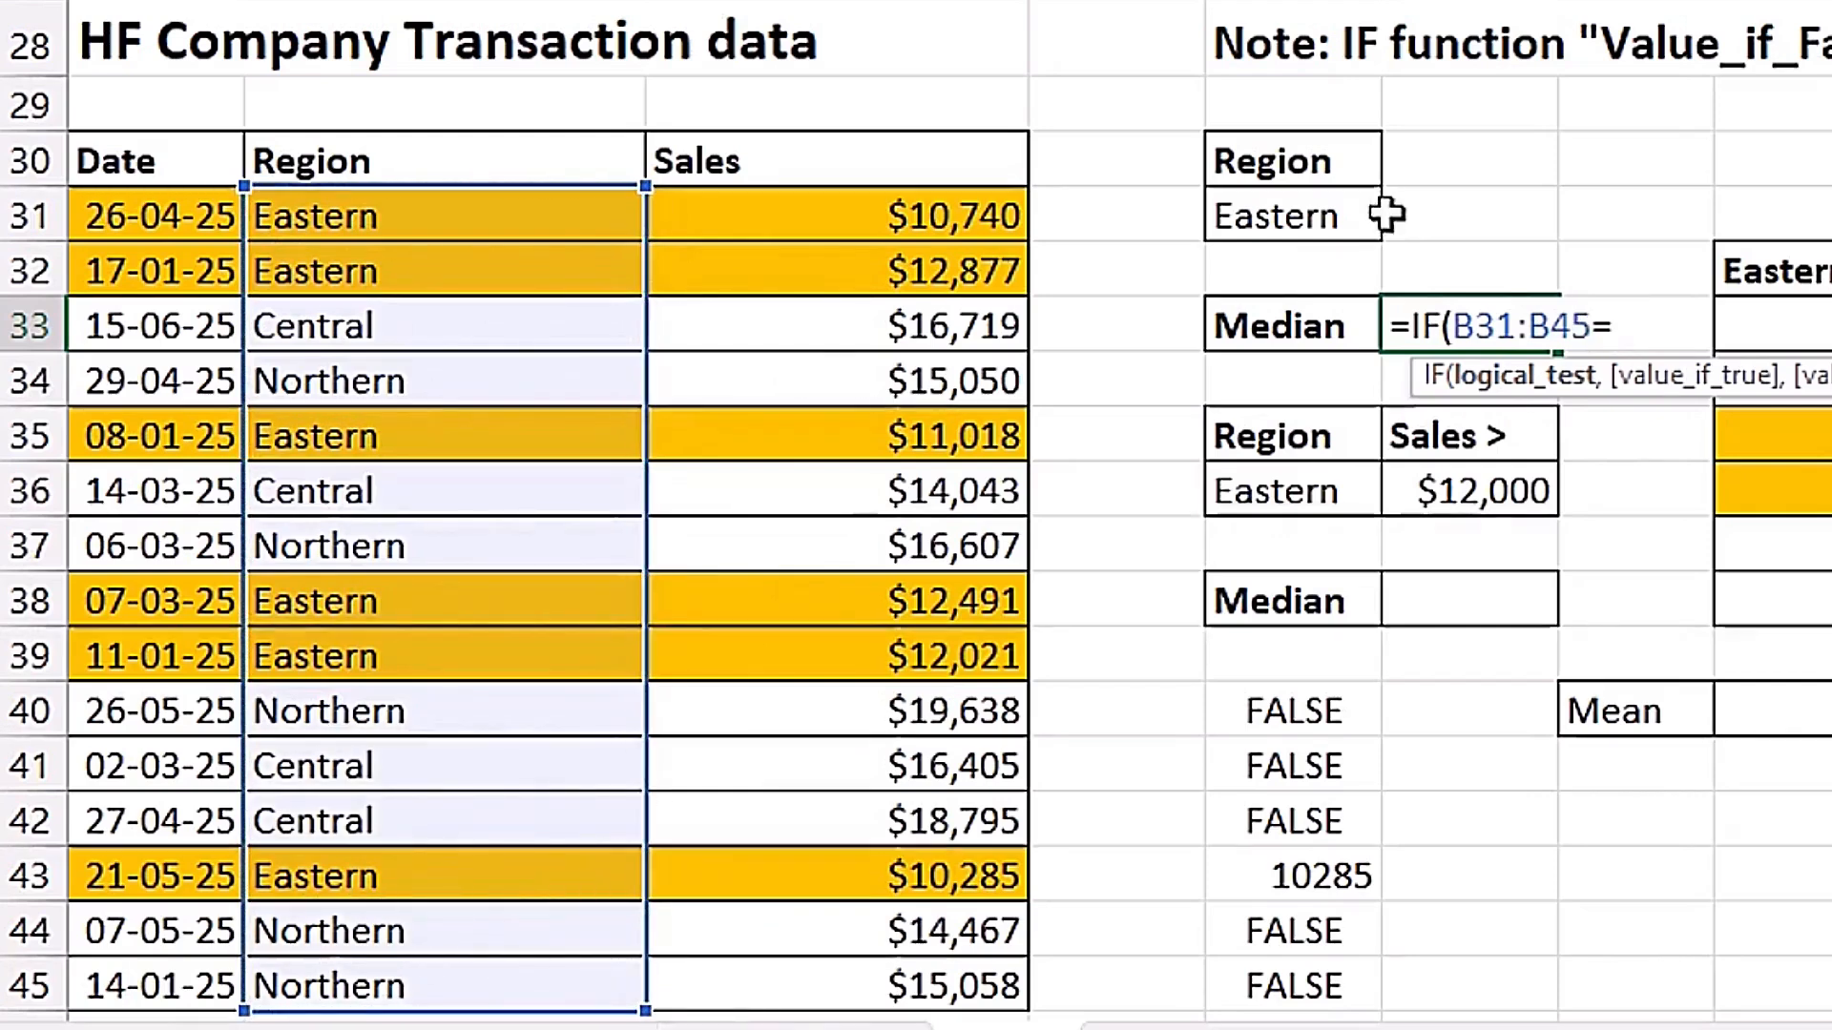
{"action": "left_click", "coordinate": [1283, 214]}
{"action": "key", "text": "F4"}
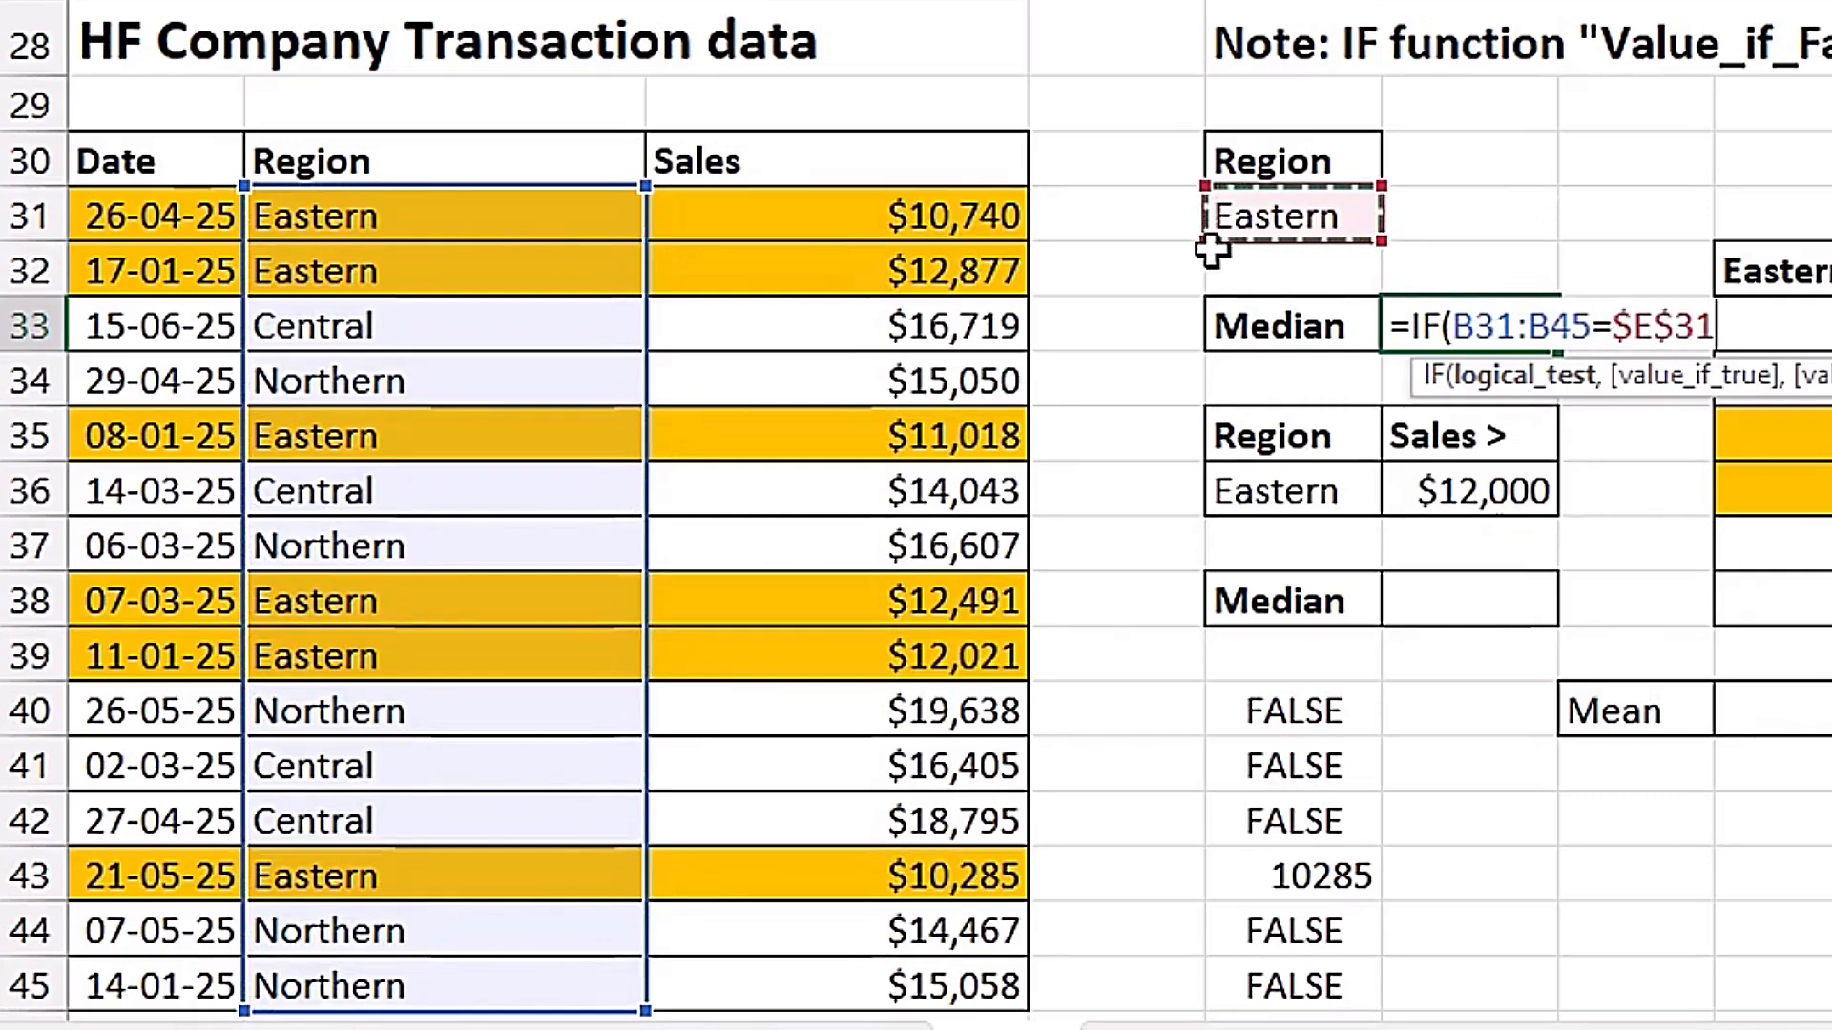
{"action": "type", "text": ","}
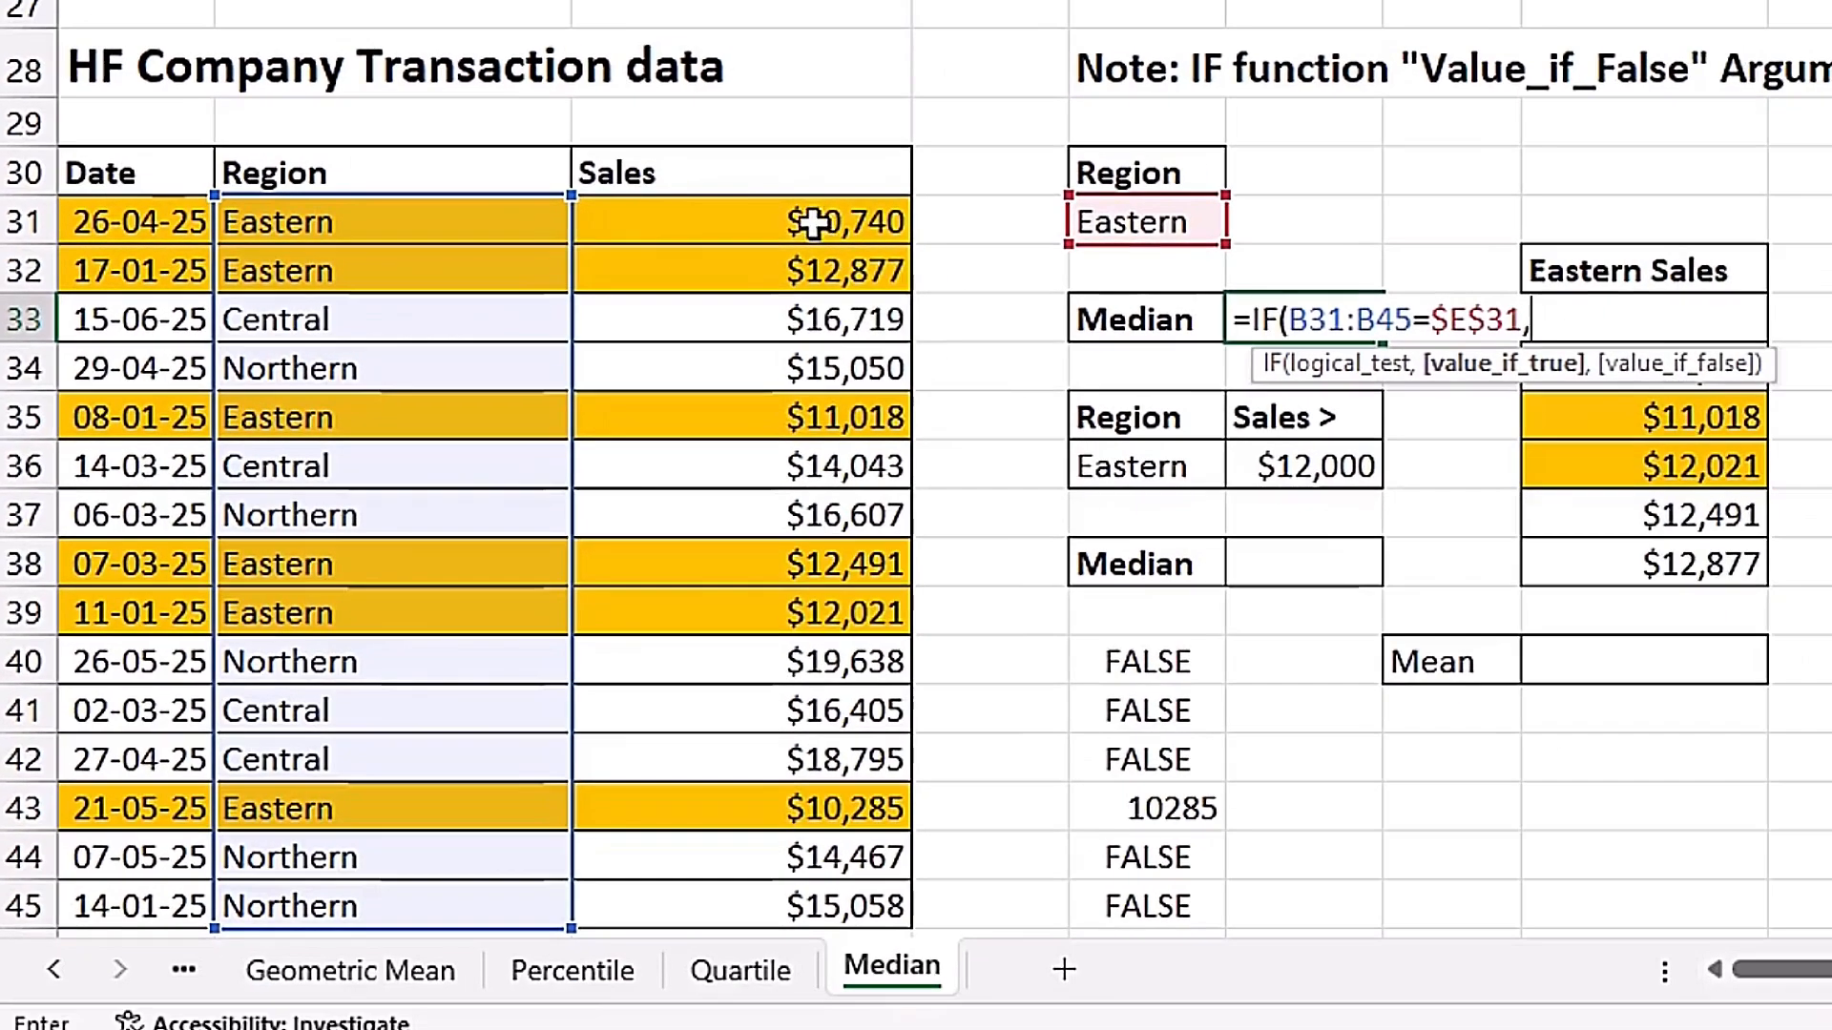
Complete the IF formula in F33 with C31:C45 as the value if true and no value if false.
{"action": "left_click_drag", "start_coordinate": [812, 224], "coordinate": [767, 919]}
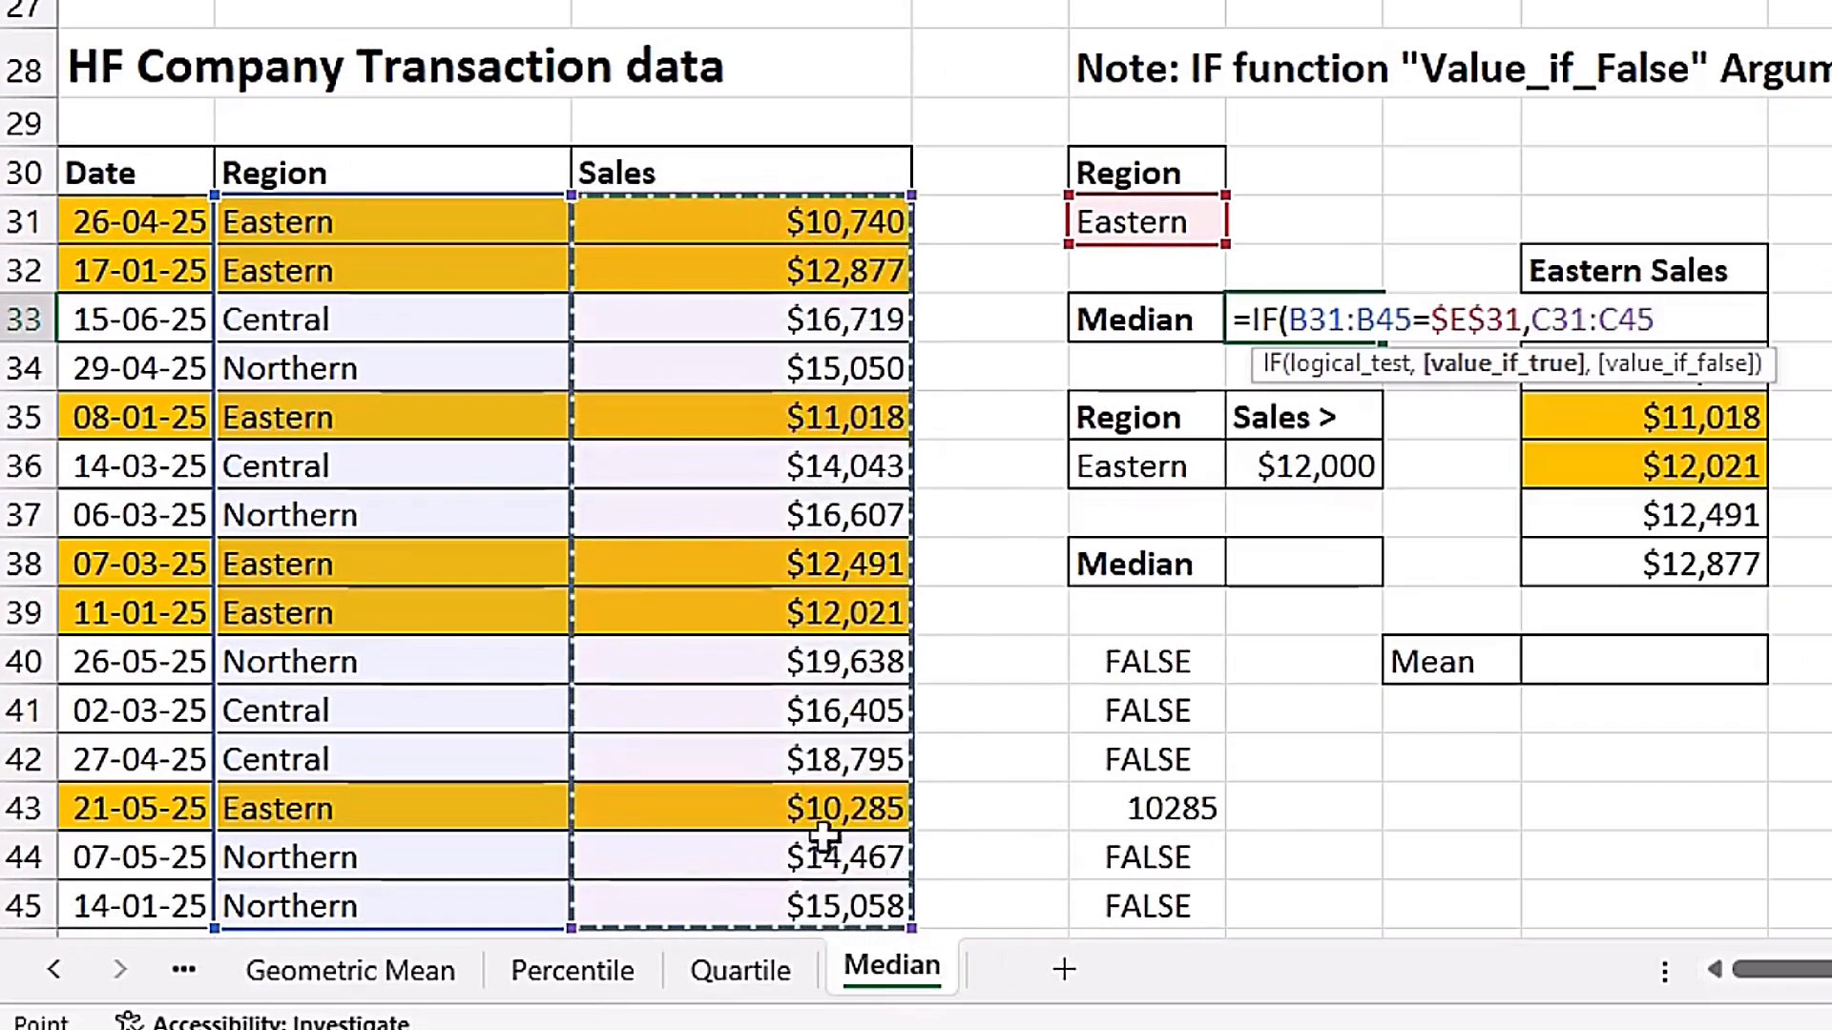
{"action": "type", "text": ","}
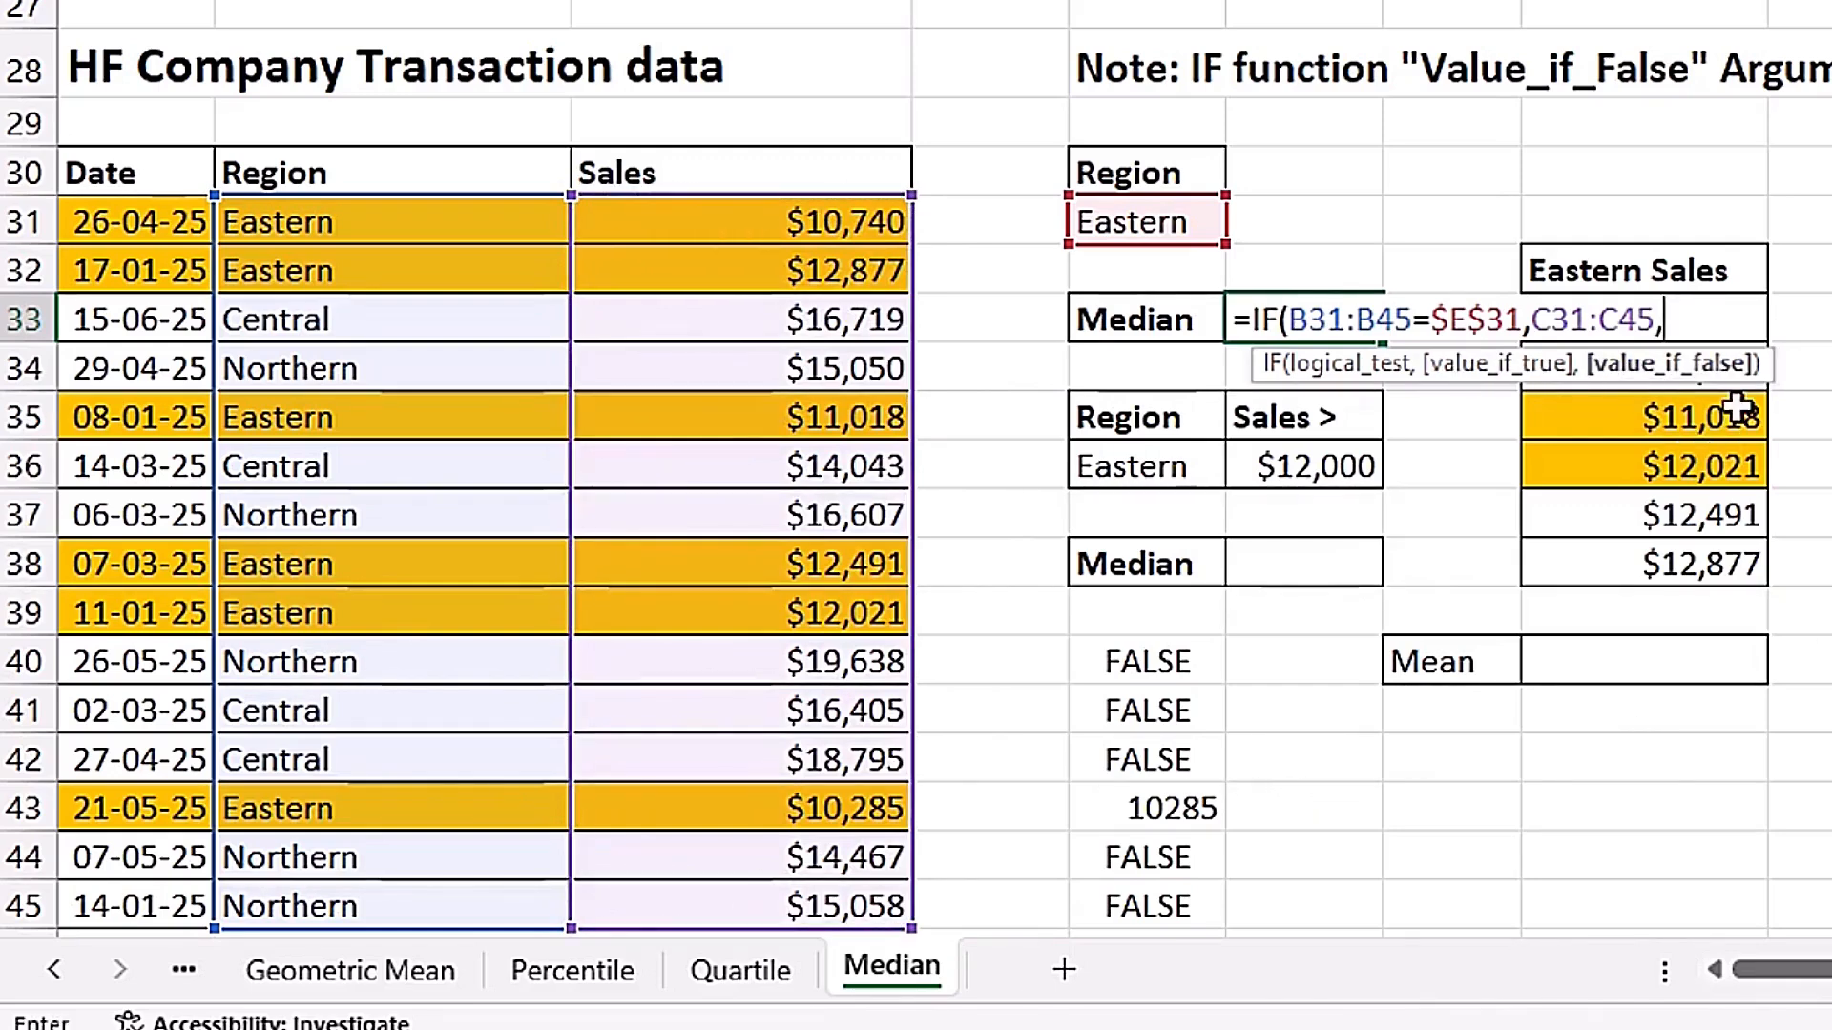
{"action": "key", "text": "BackSpace"}
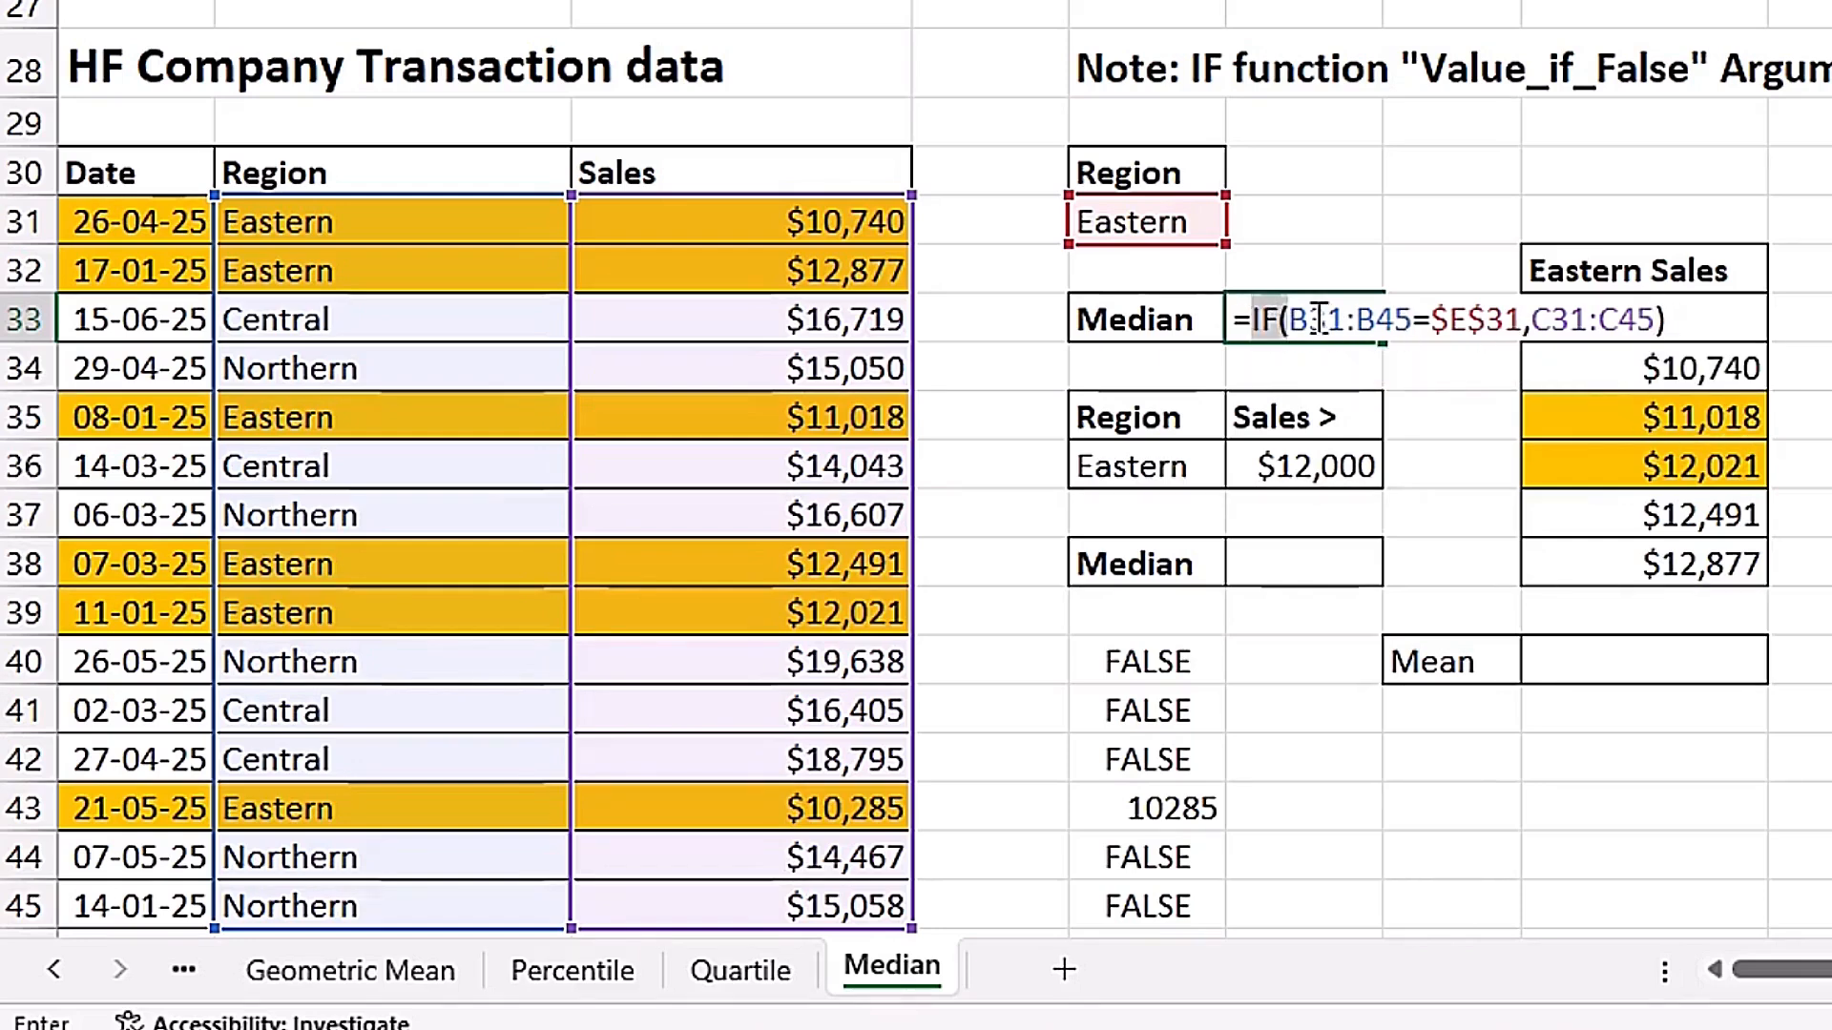
Evaluate the IF part of the F33 formula to inspect the array it returns, and restore the formula.
{"action": "left_click_drag", "start_coordinate": [1319, 319], "coordinate": [1676, 321]}
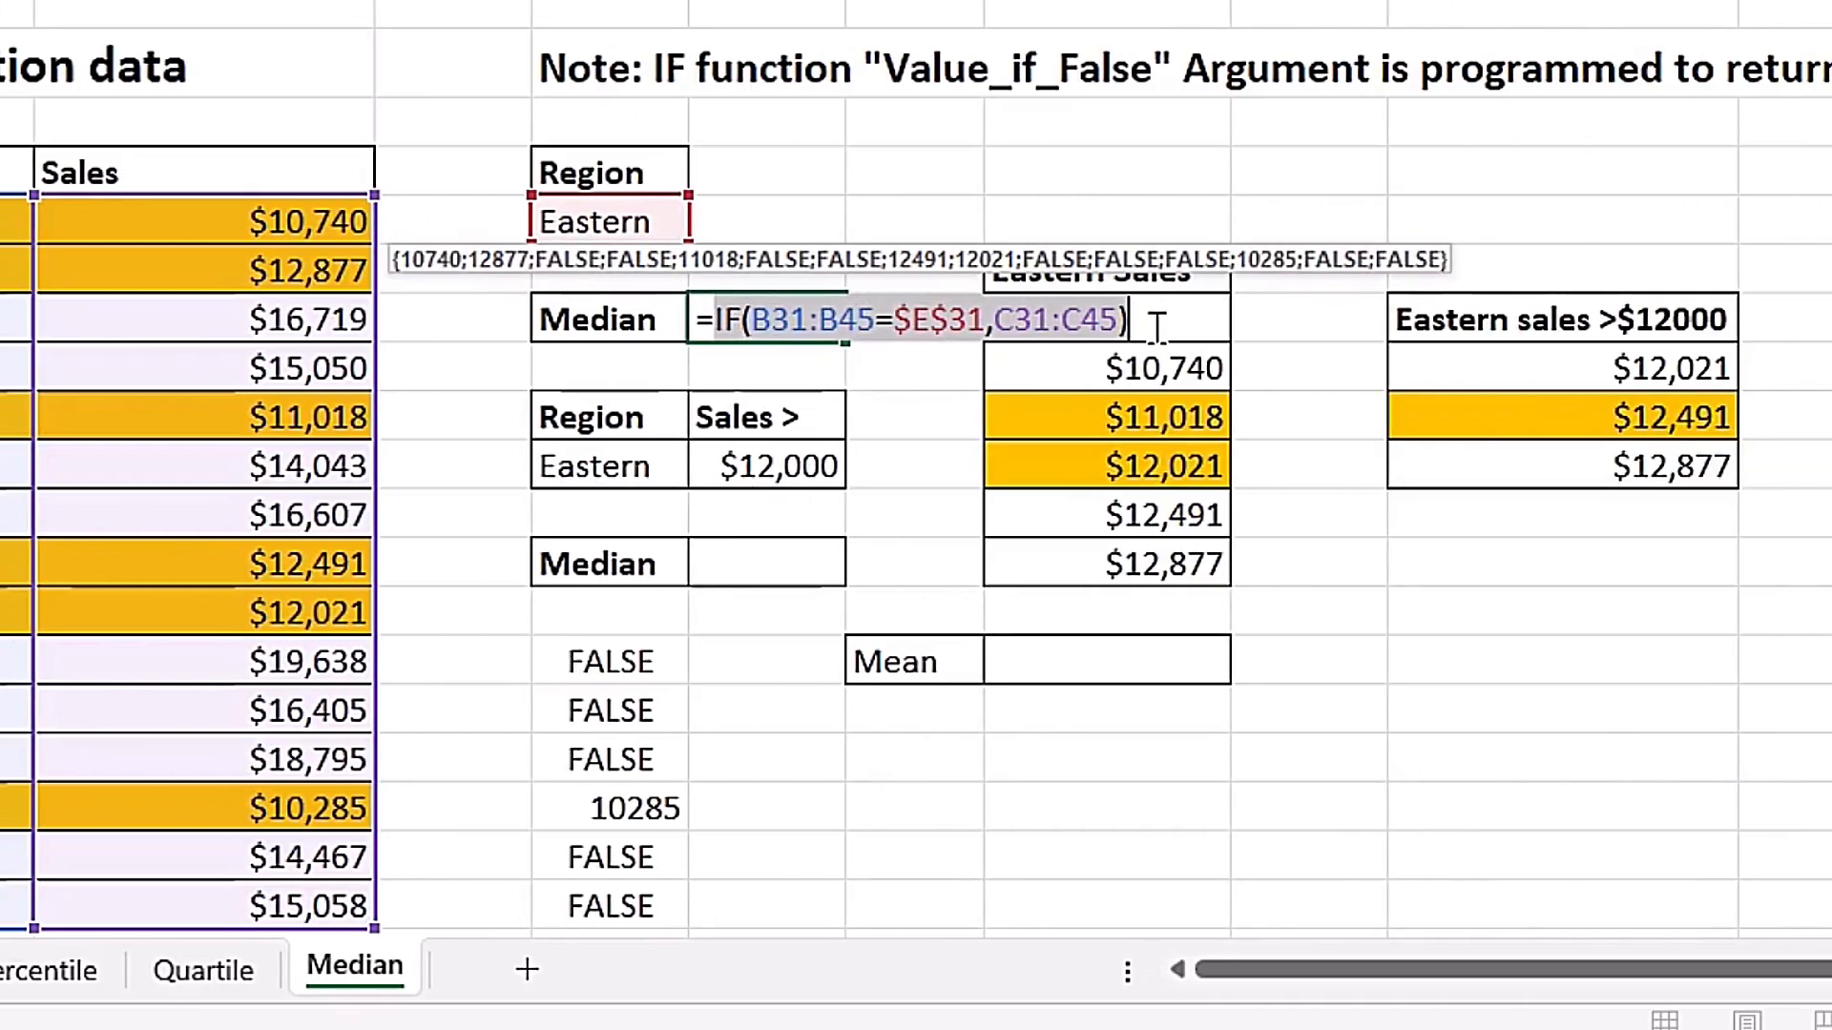
{"action": "key", "text": "F9"}
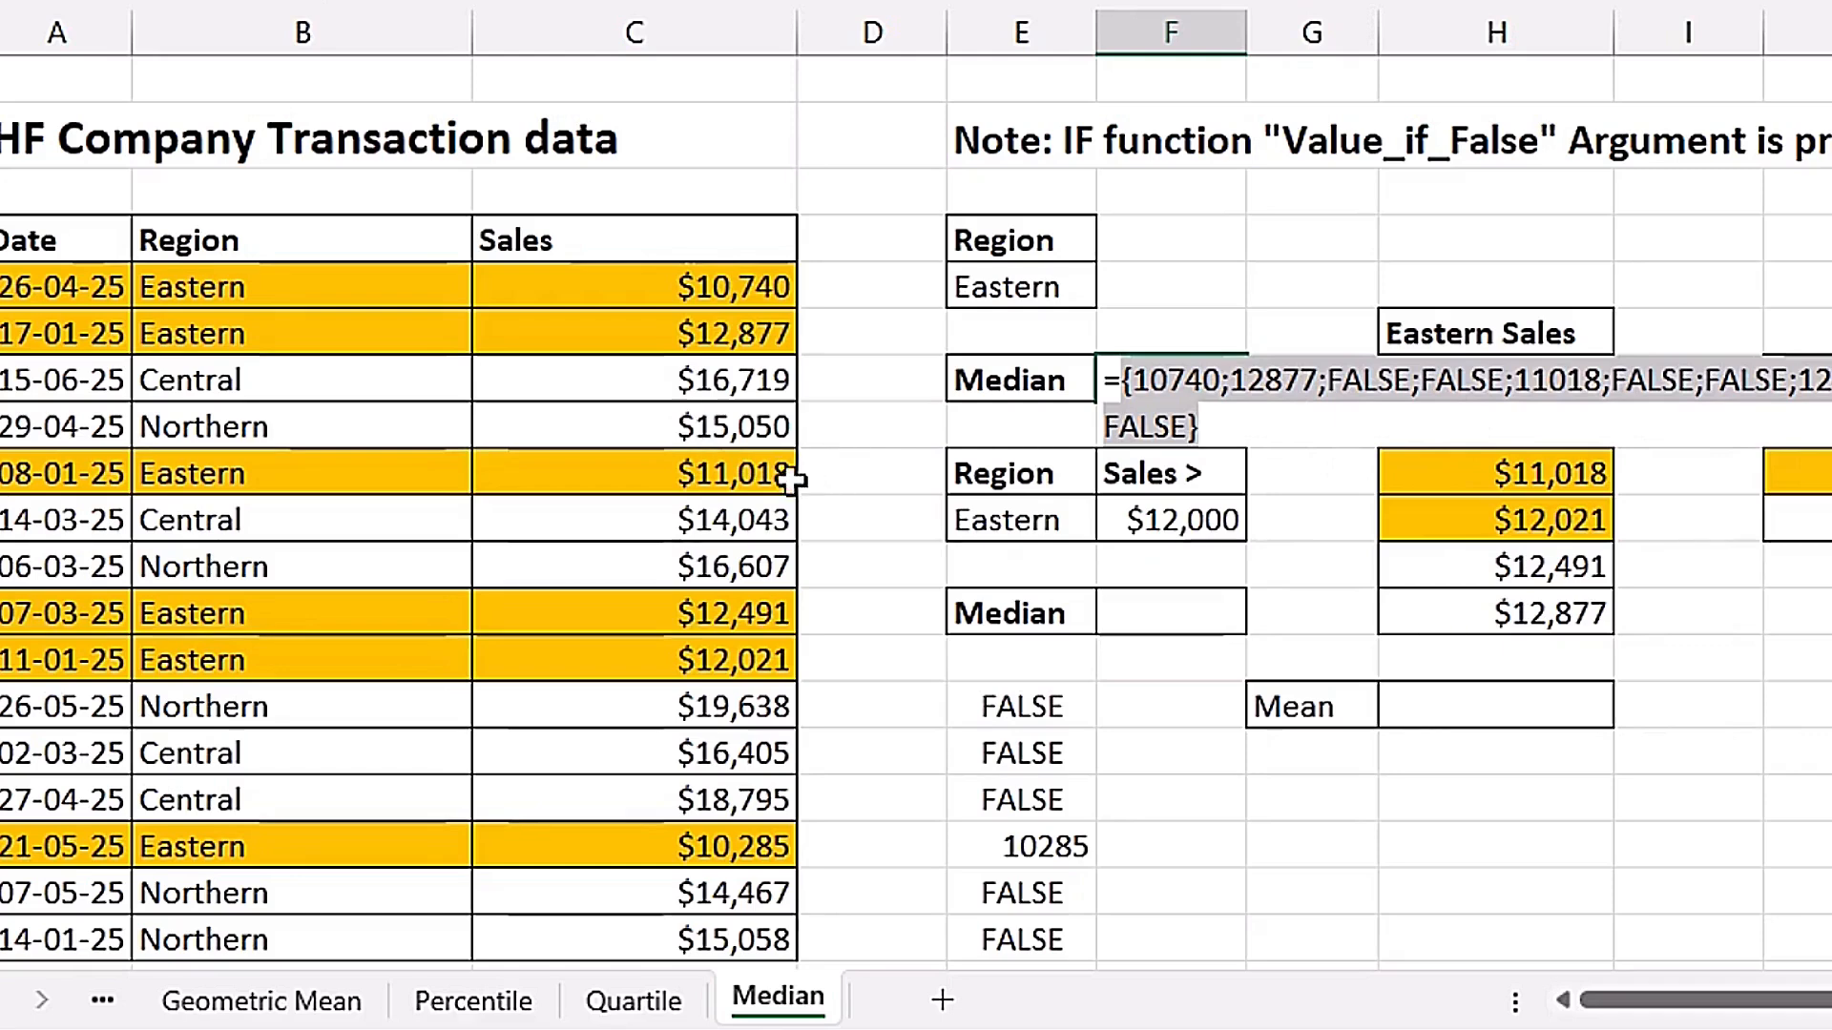
{"action": "key", "text": "ctrl+z"}
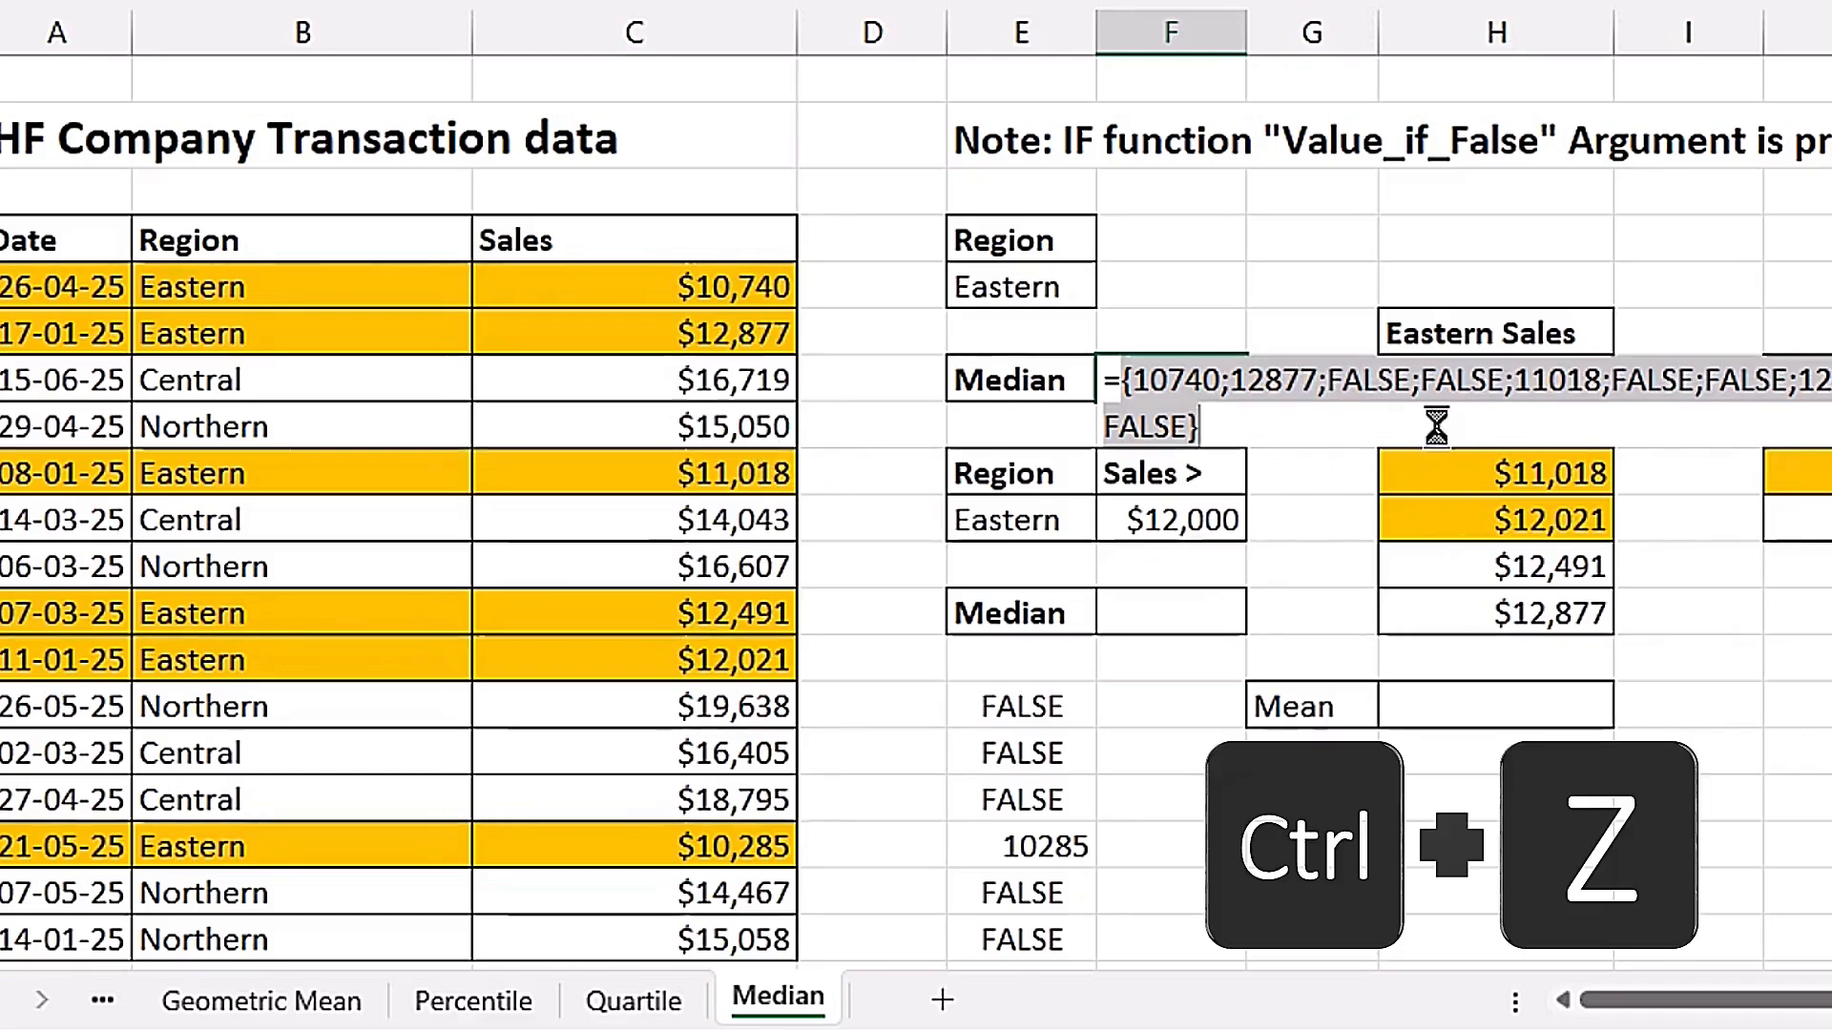
Wrap the IF formula in F33 in MEDIAN to calculate the median sales for the region in E31.
{"action": "key", "text": "Right"}
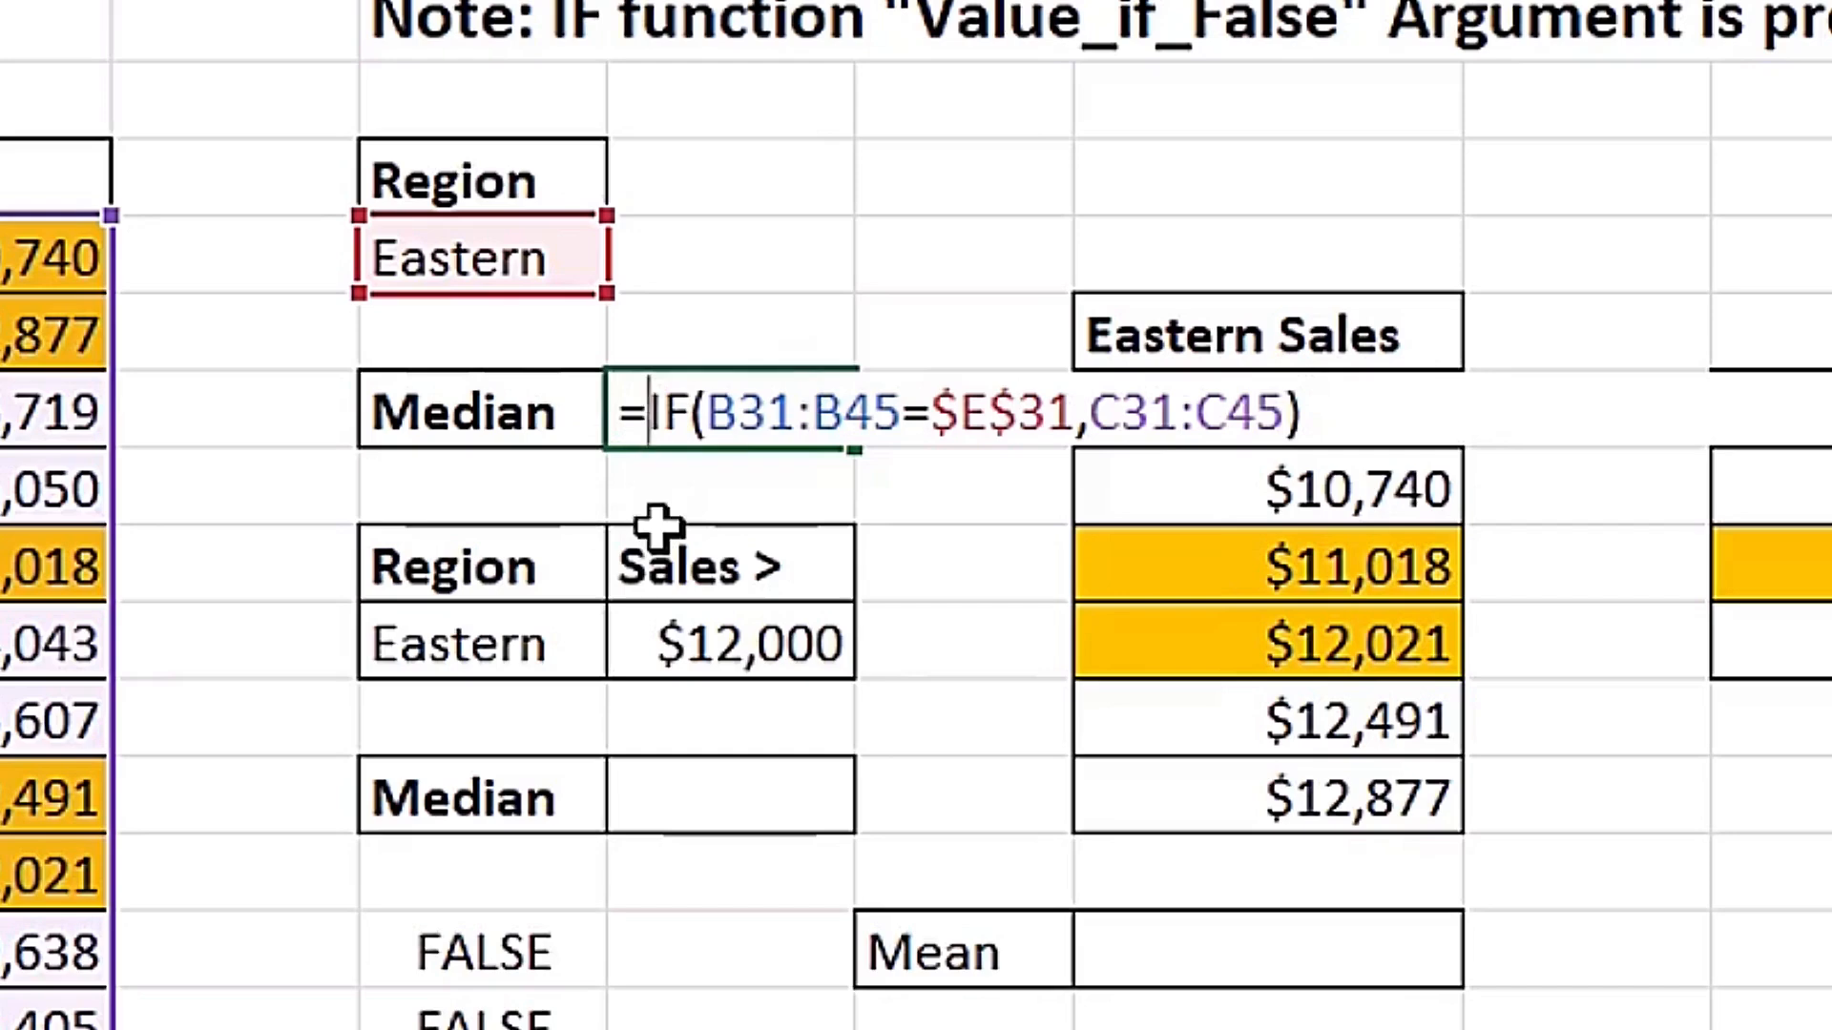
{"action": "type", "text": "Med"}
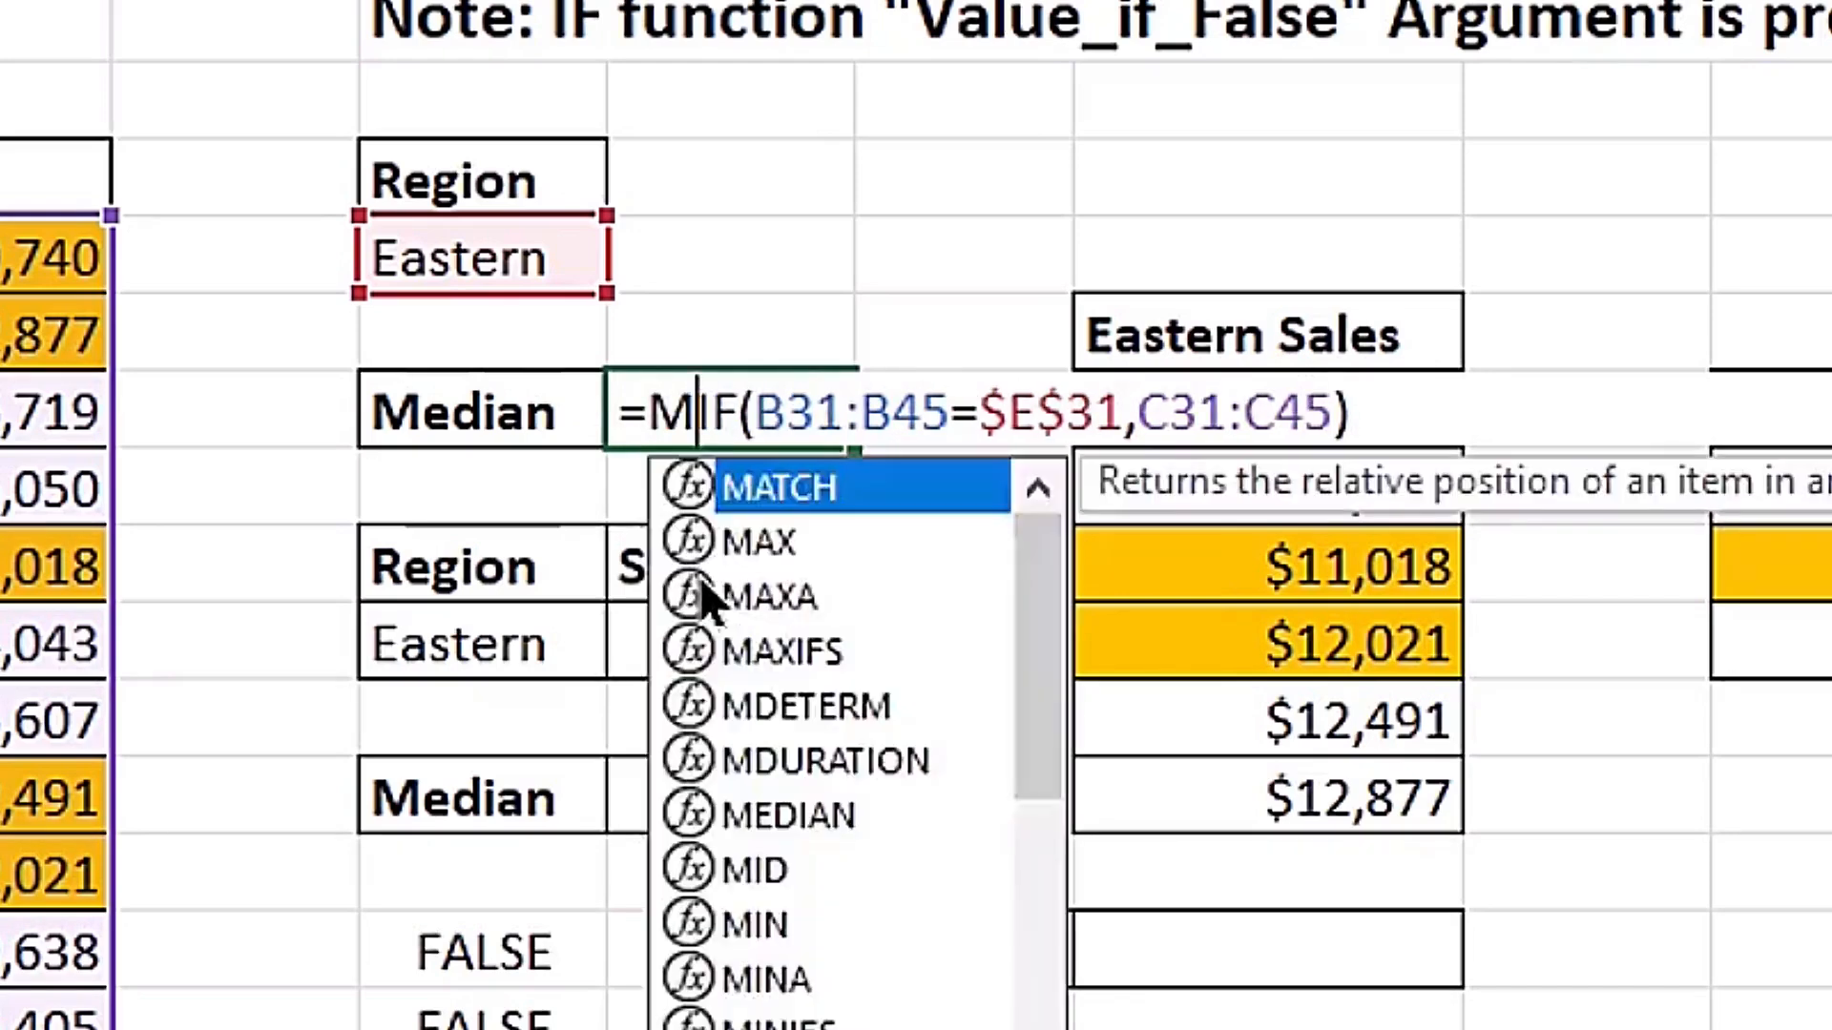
{"action": "key", "text": "Tab"}
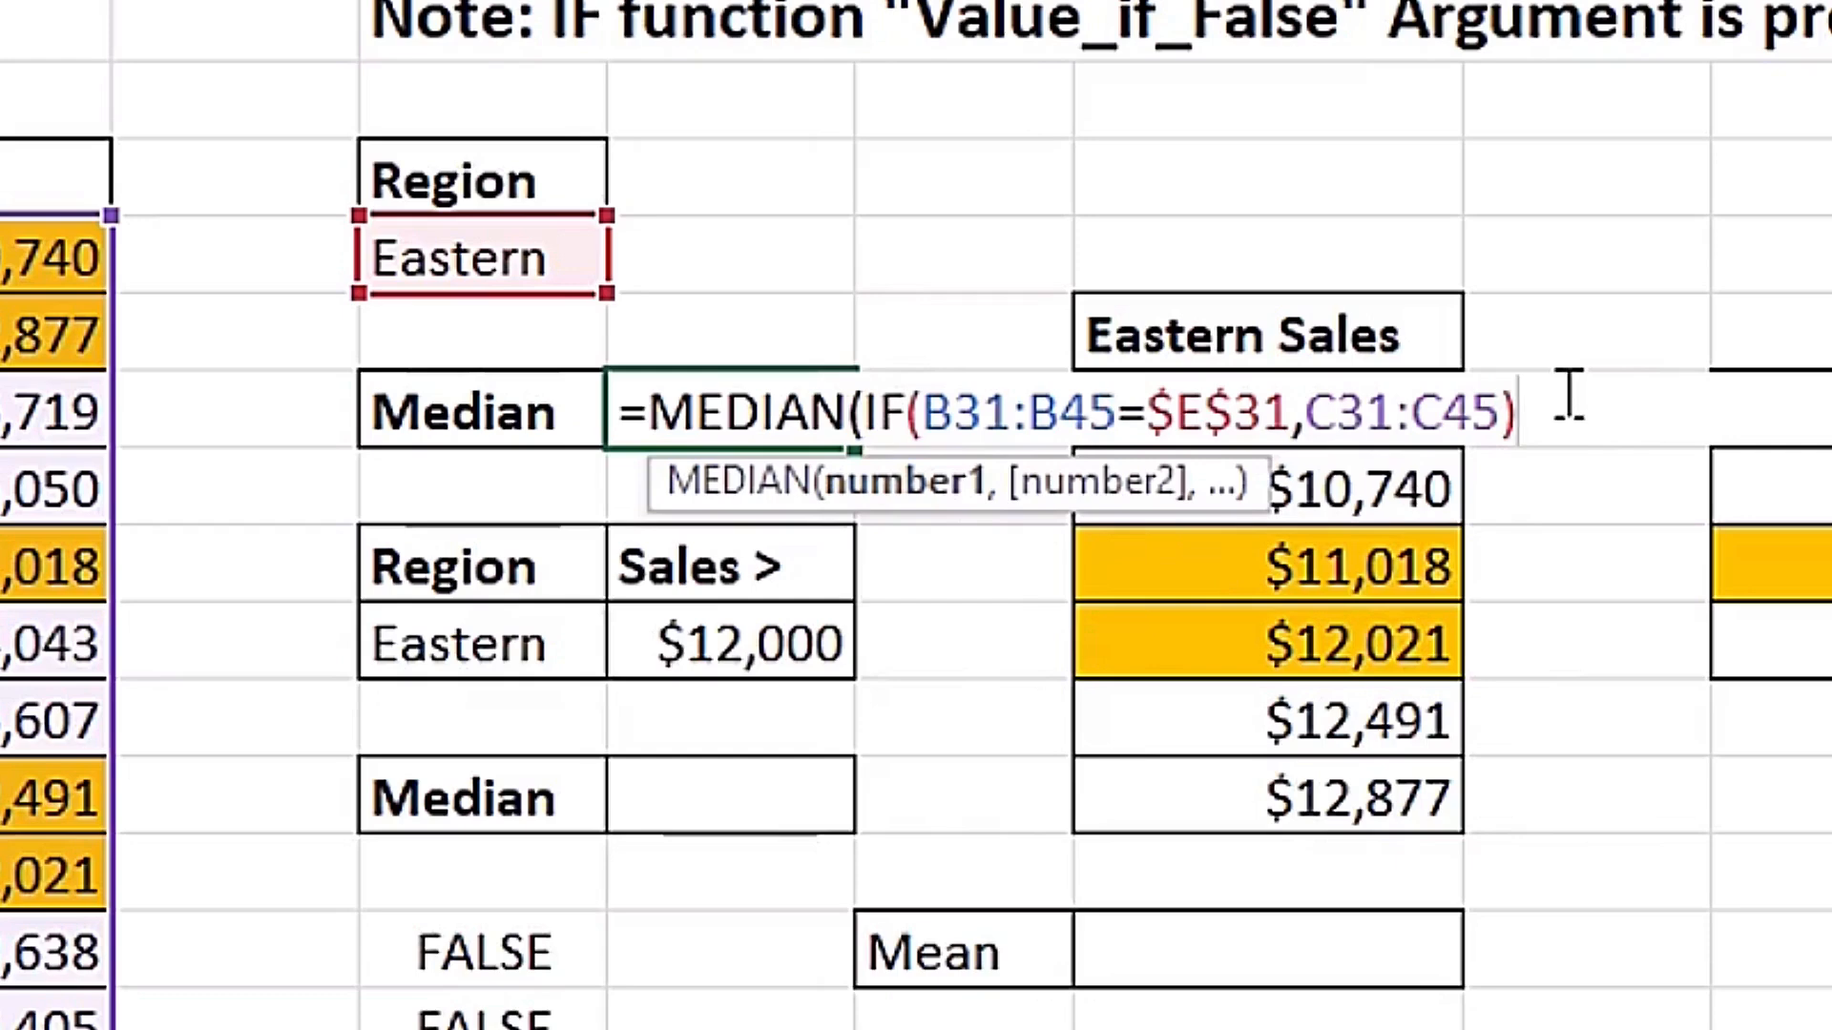
{"action": "type", "text": ")"}
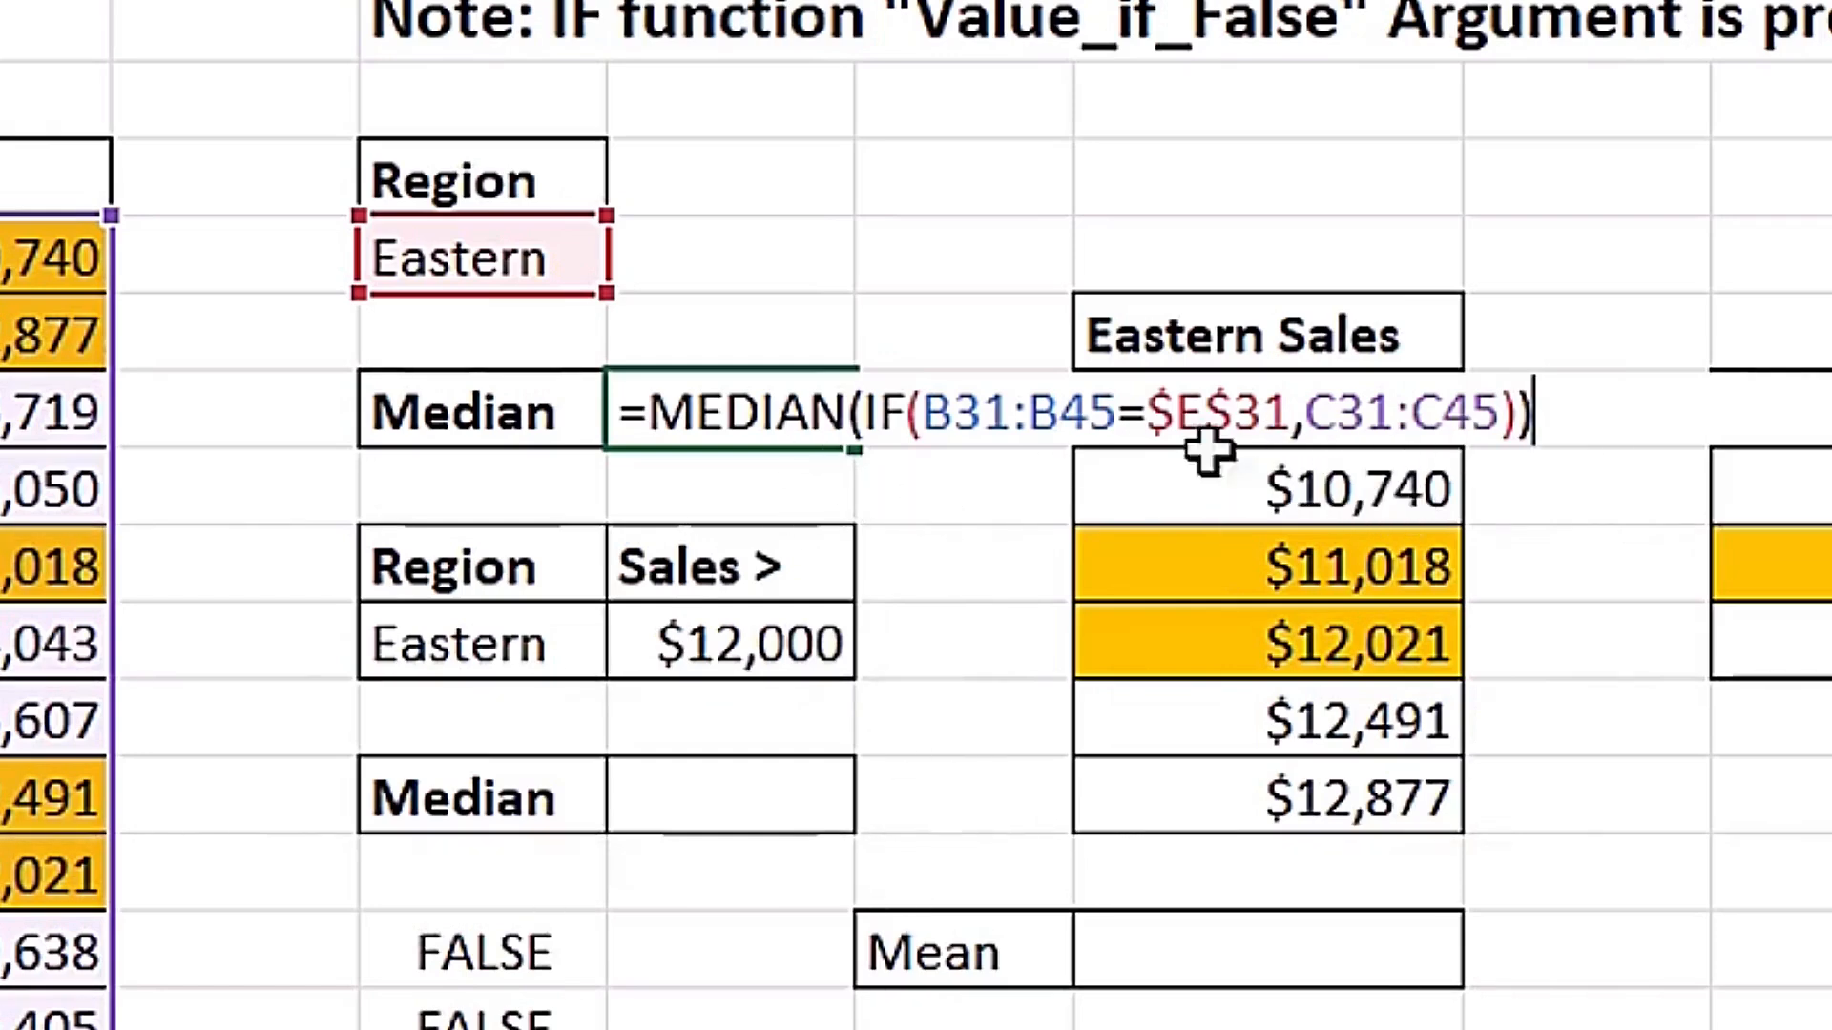
{"action": "key", "text": "ctrl+Return"}
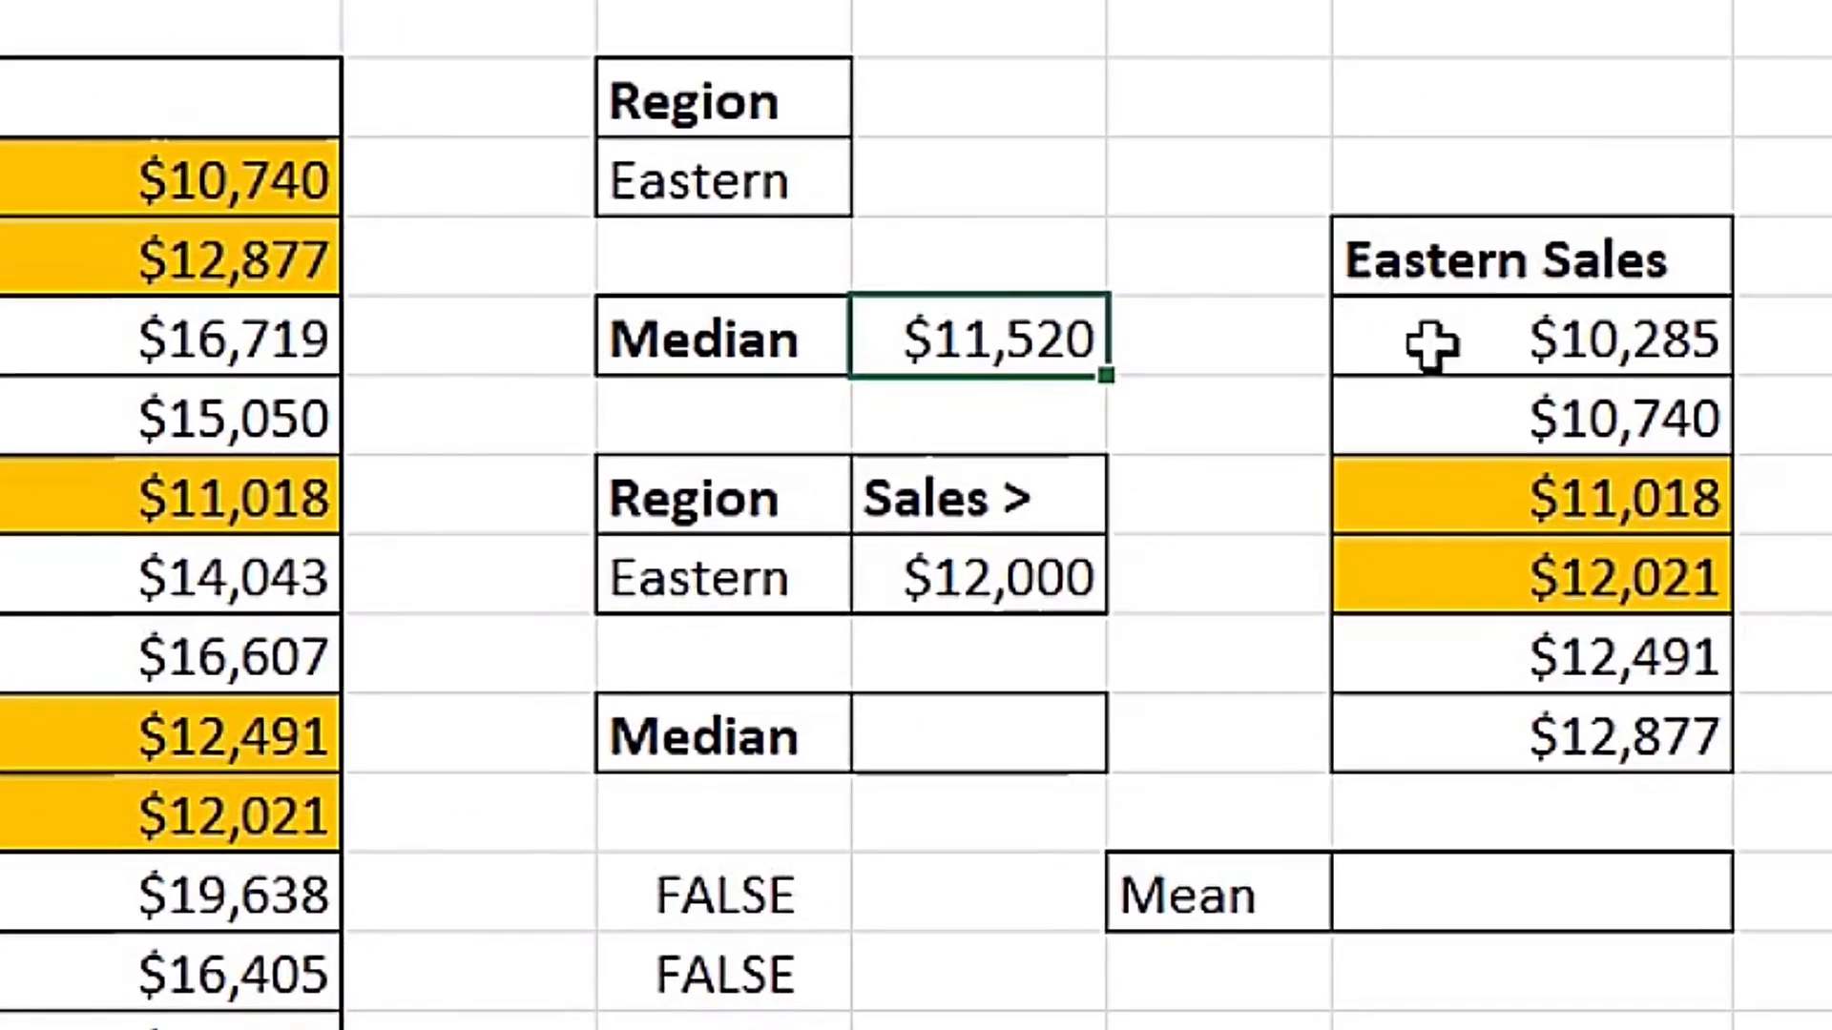
Review the Eastern Sales list and calculate the mean of its two middle values in H40 with AVERAGE over H35:H36.
{"action": "left_click_drag", "start_coordinate": [1778, 316], "coordinate": [1813, 595]}
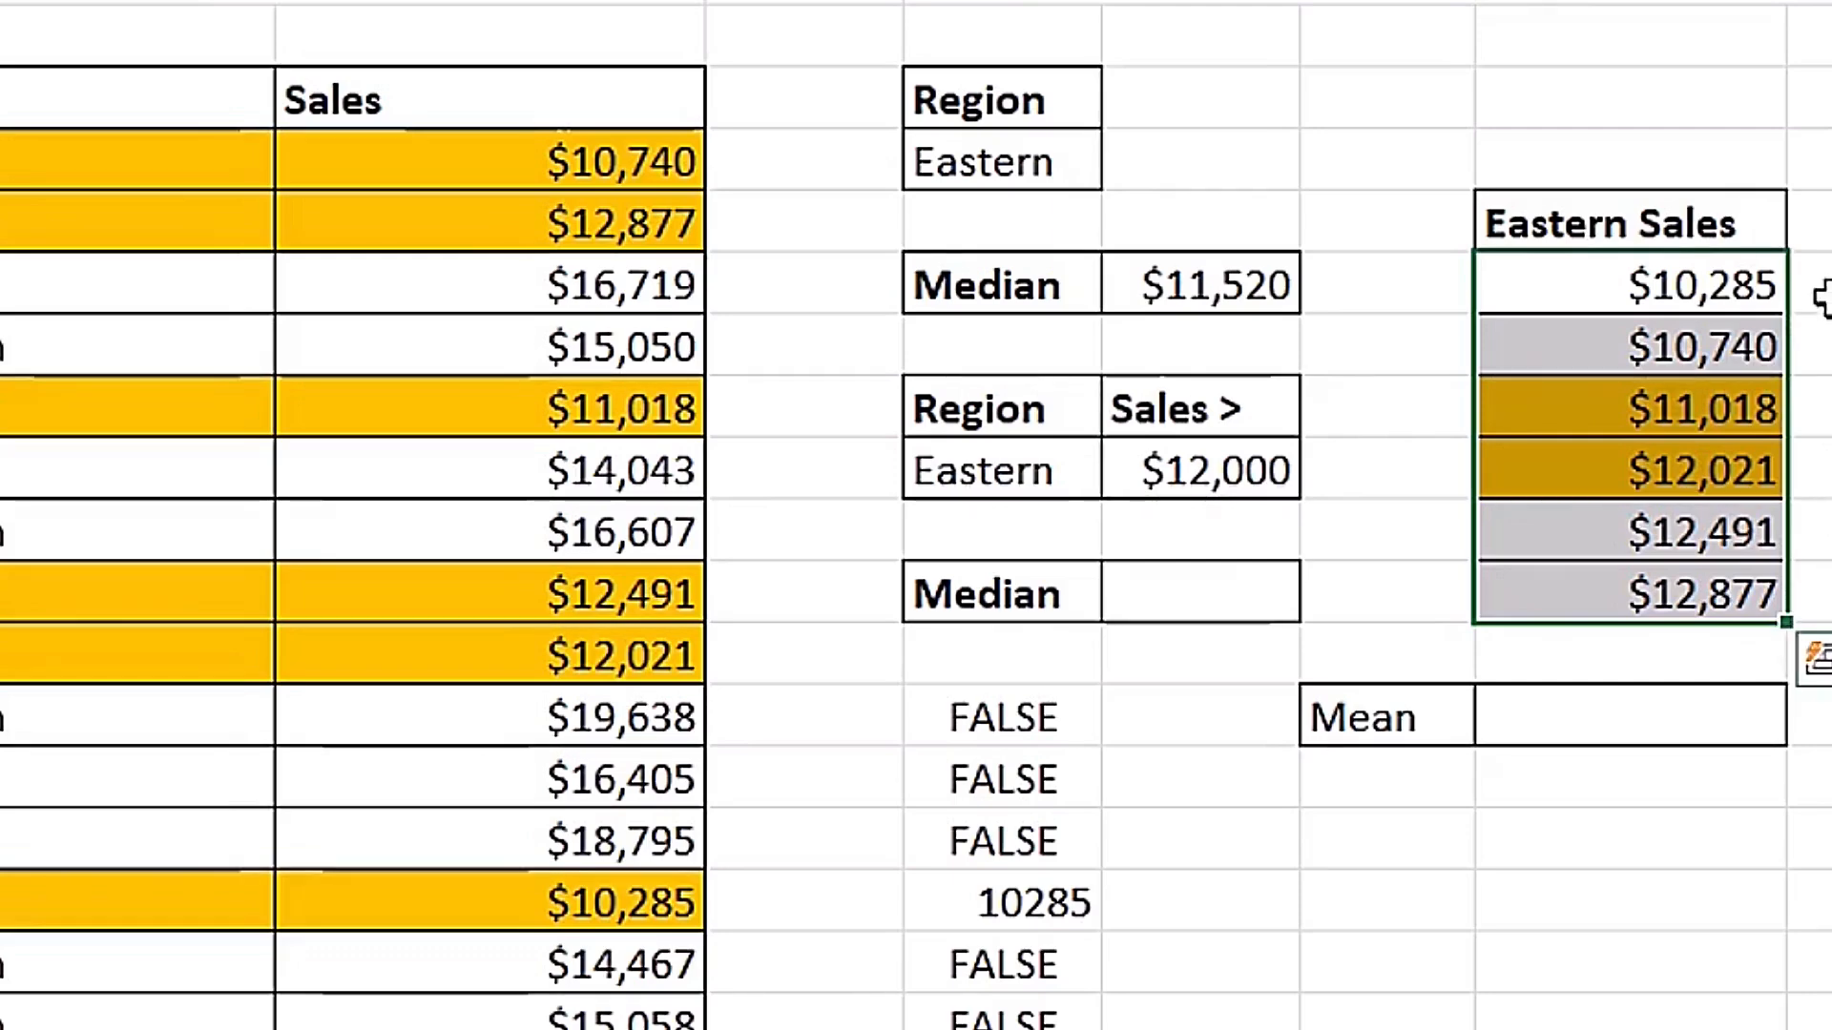
{"action": "left_click_drag", "start_coordinate": [1579, 408], "coordinate": [1594, 449]}
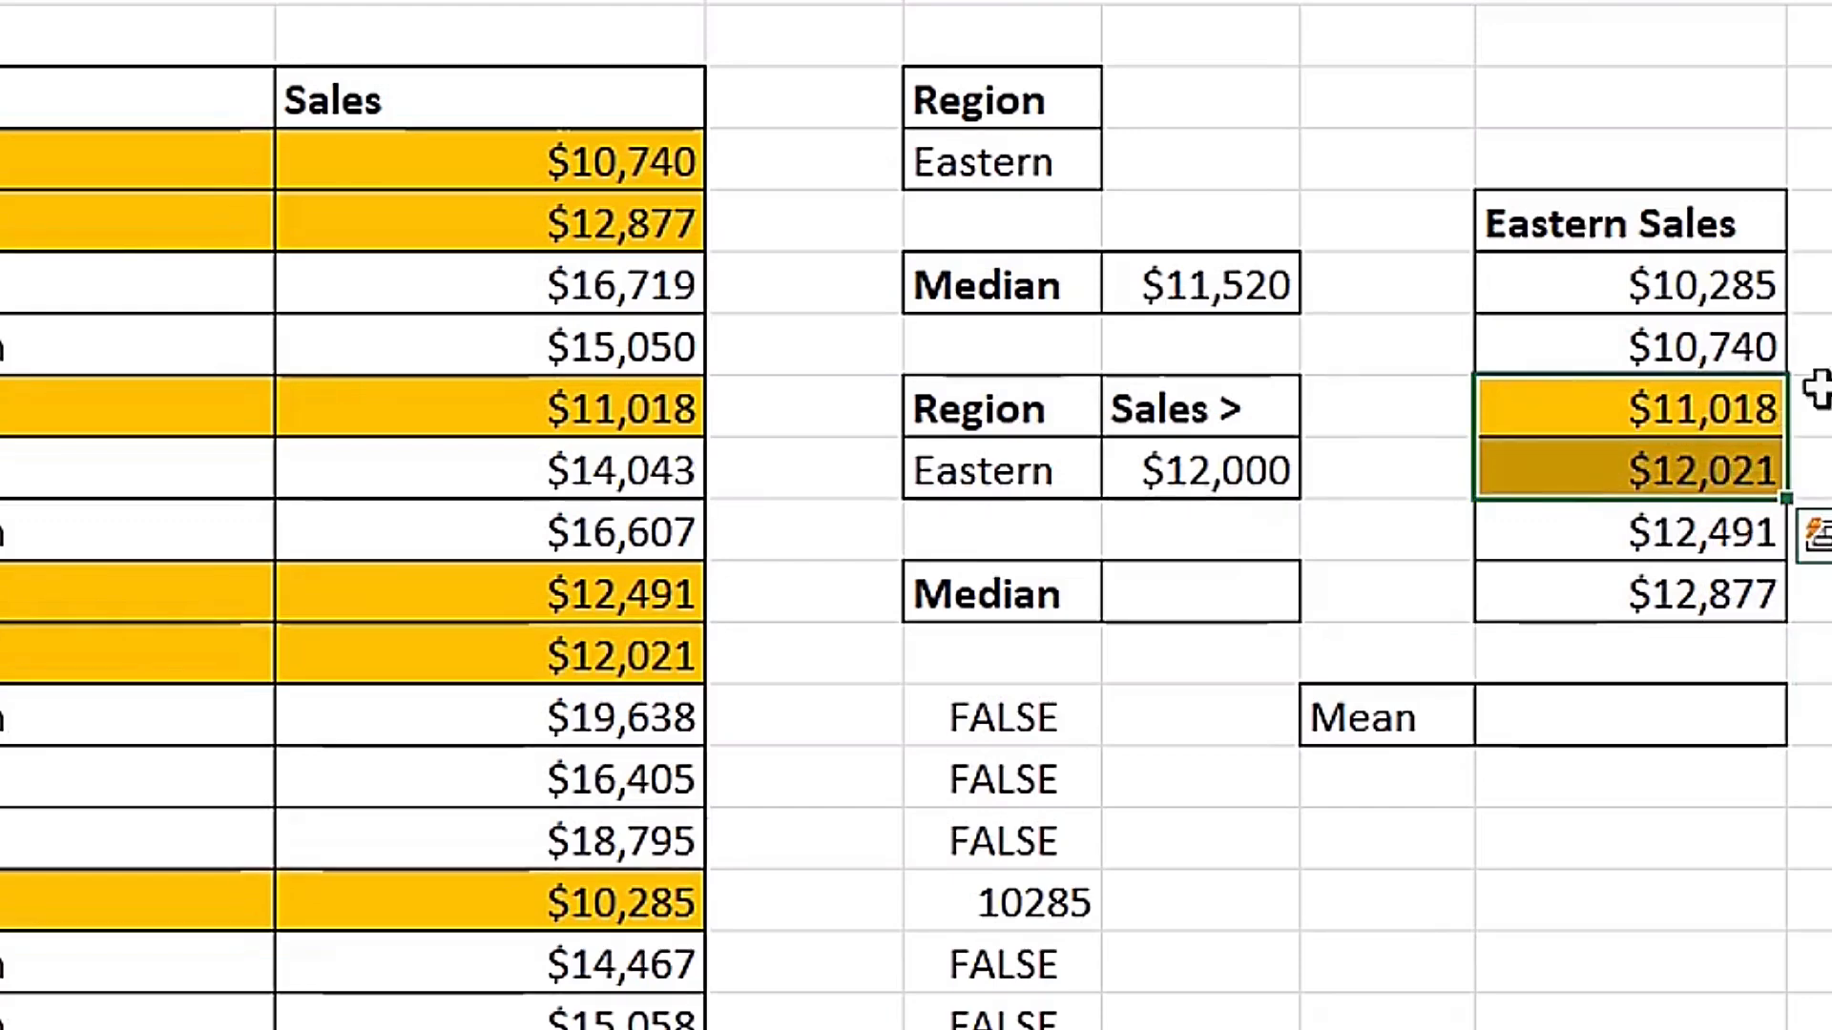
{"action": "left_click", "coordinate": [1610, 717]}
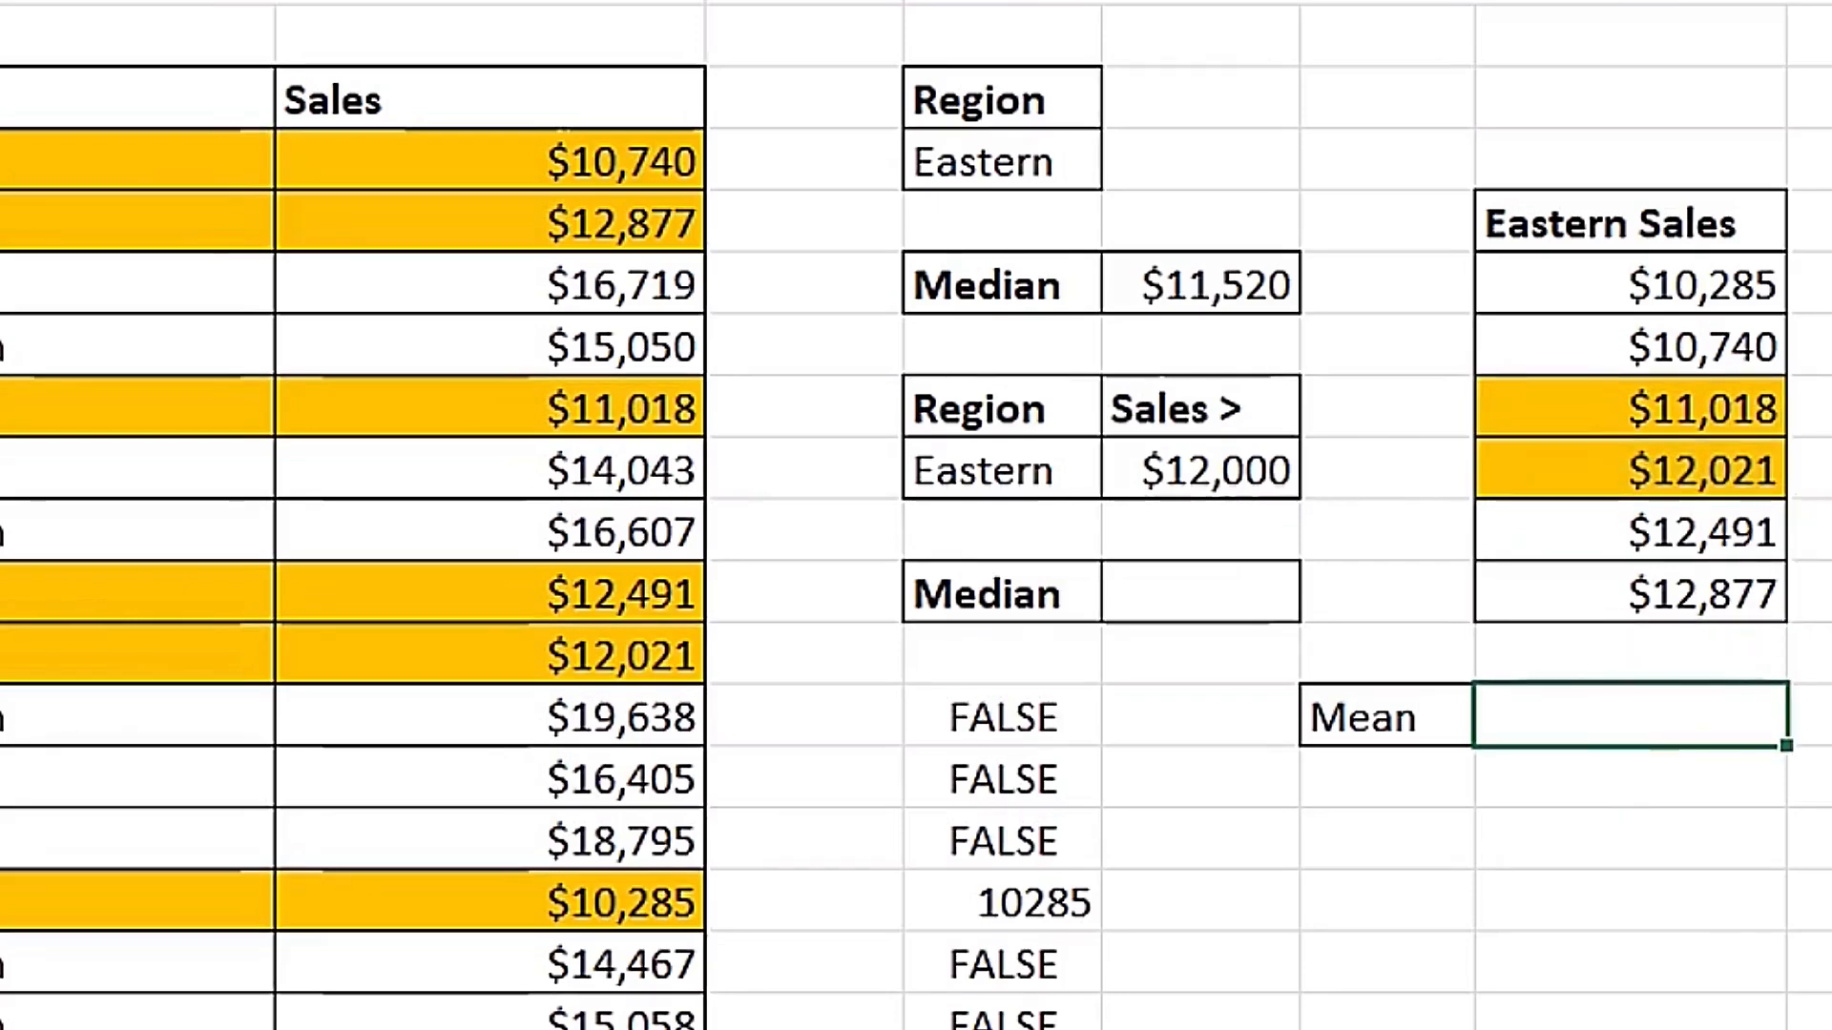
{"action": "type", "text": "=ave"}
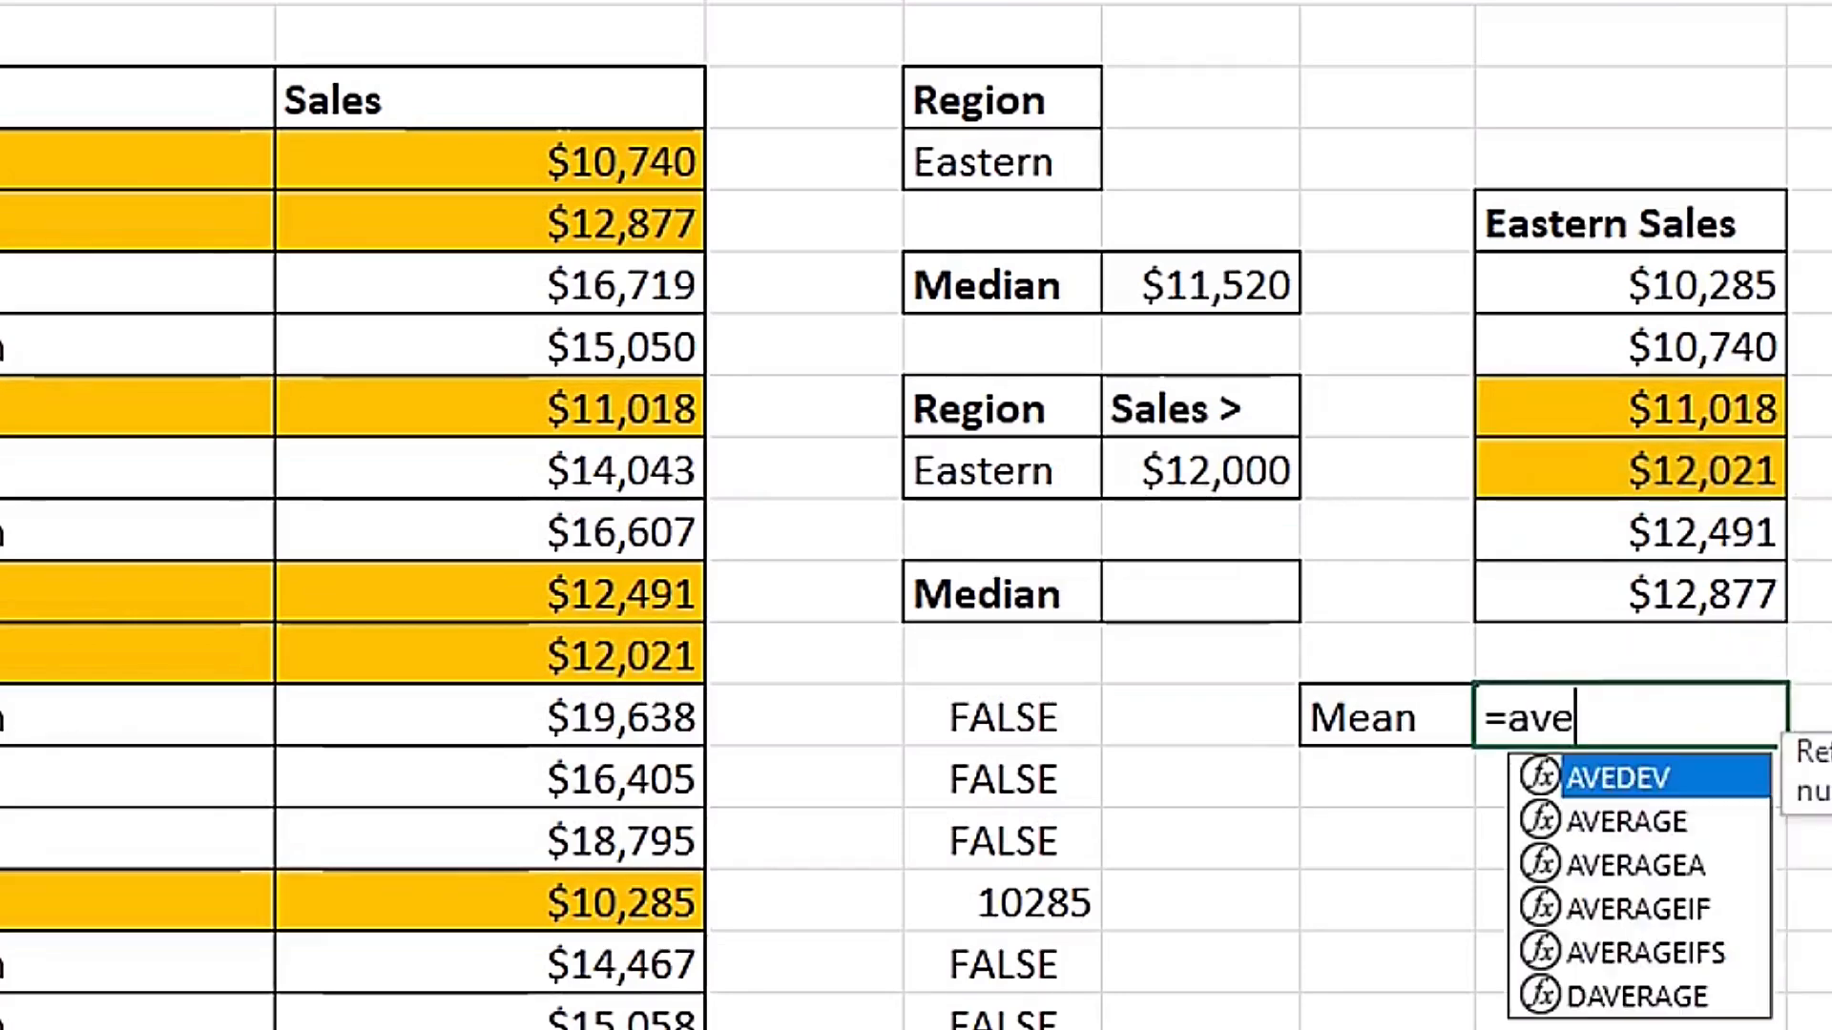
{"action": "type", "text": "r"}
{"action": "key", "text": "Tab"}
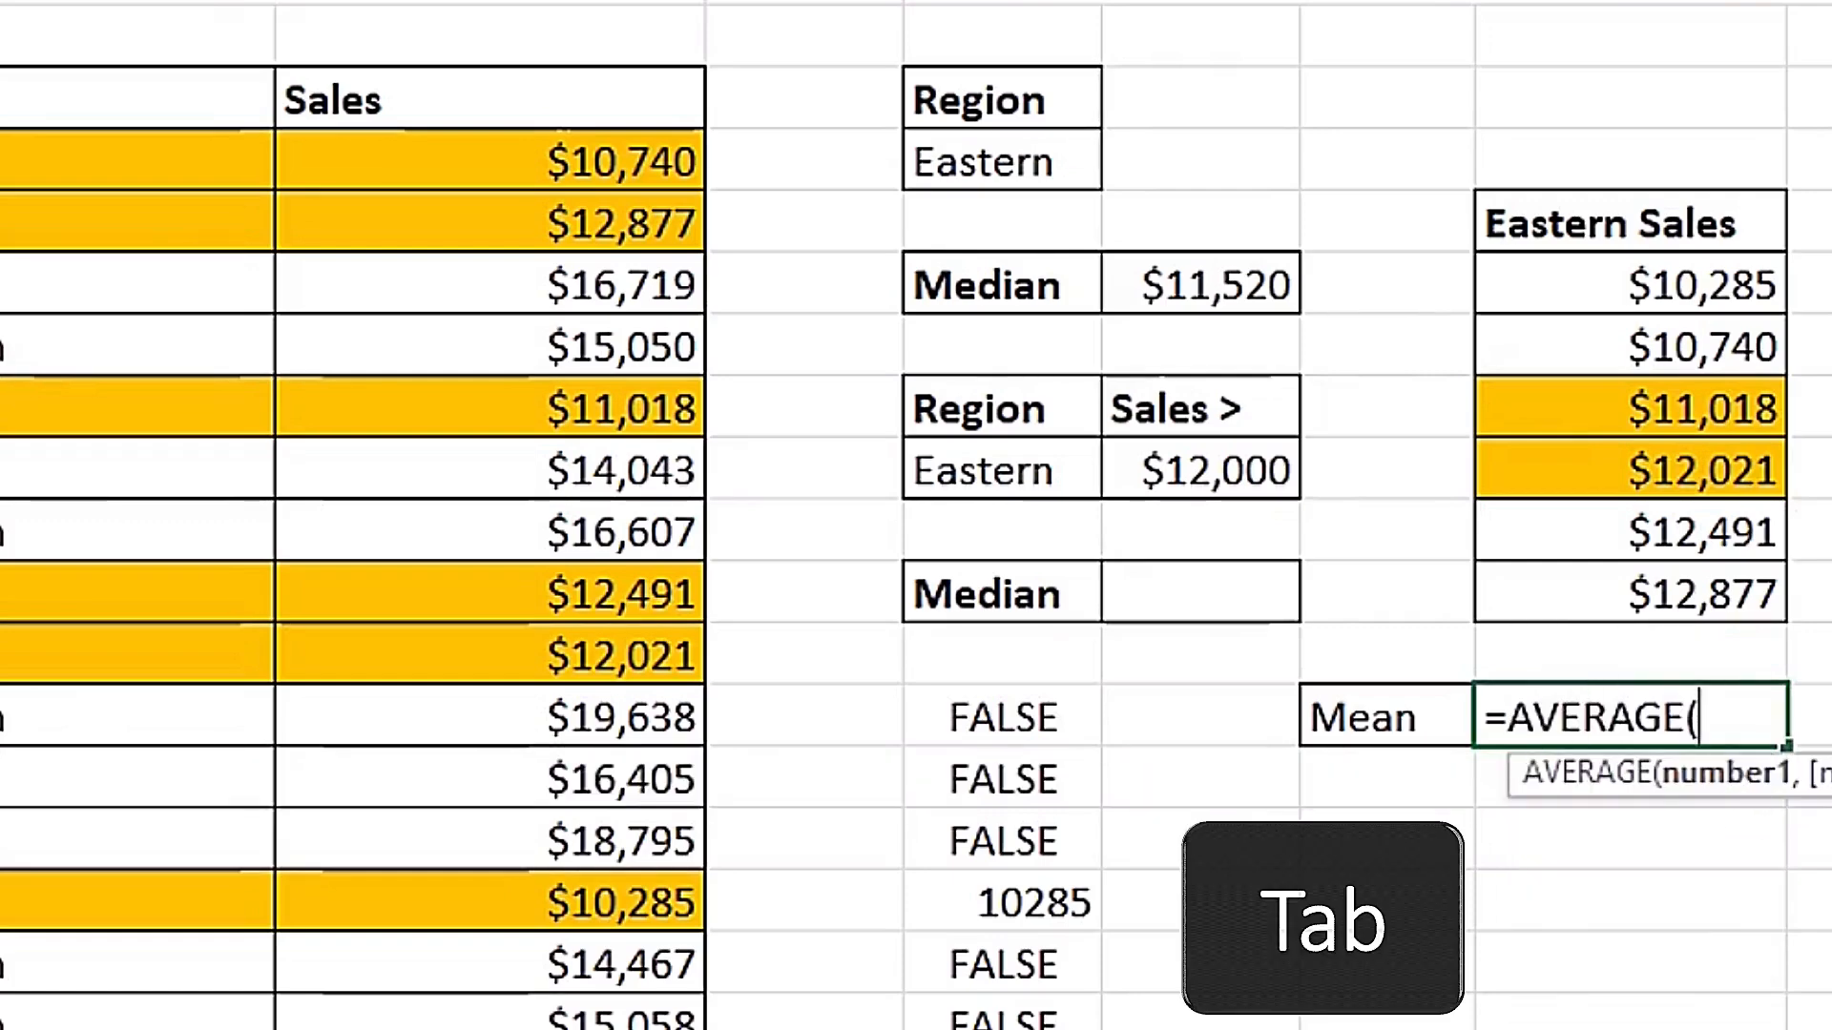
{"action": "left_click_drag", "start_coordinate": [1587, 403], "coordinate": [1562, 467]}
{"action": "key", "text": "Return"}
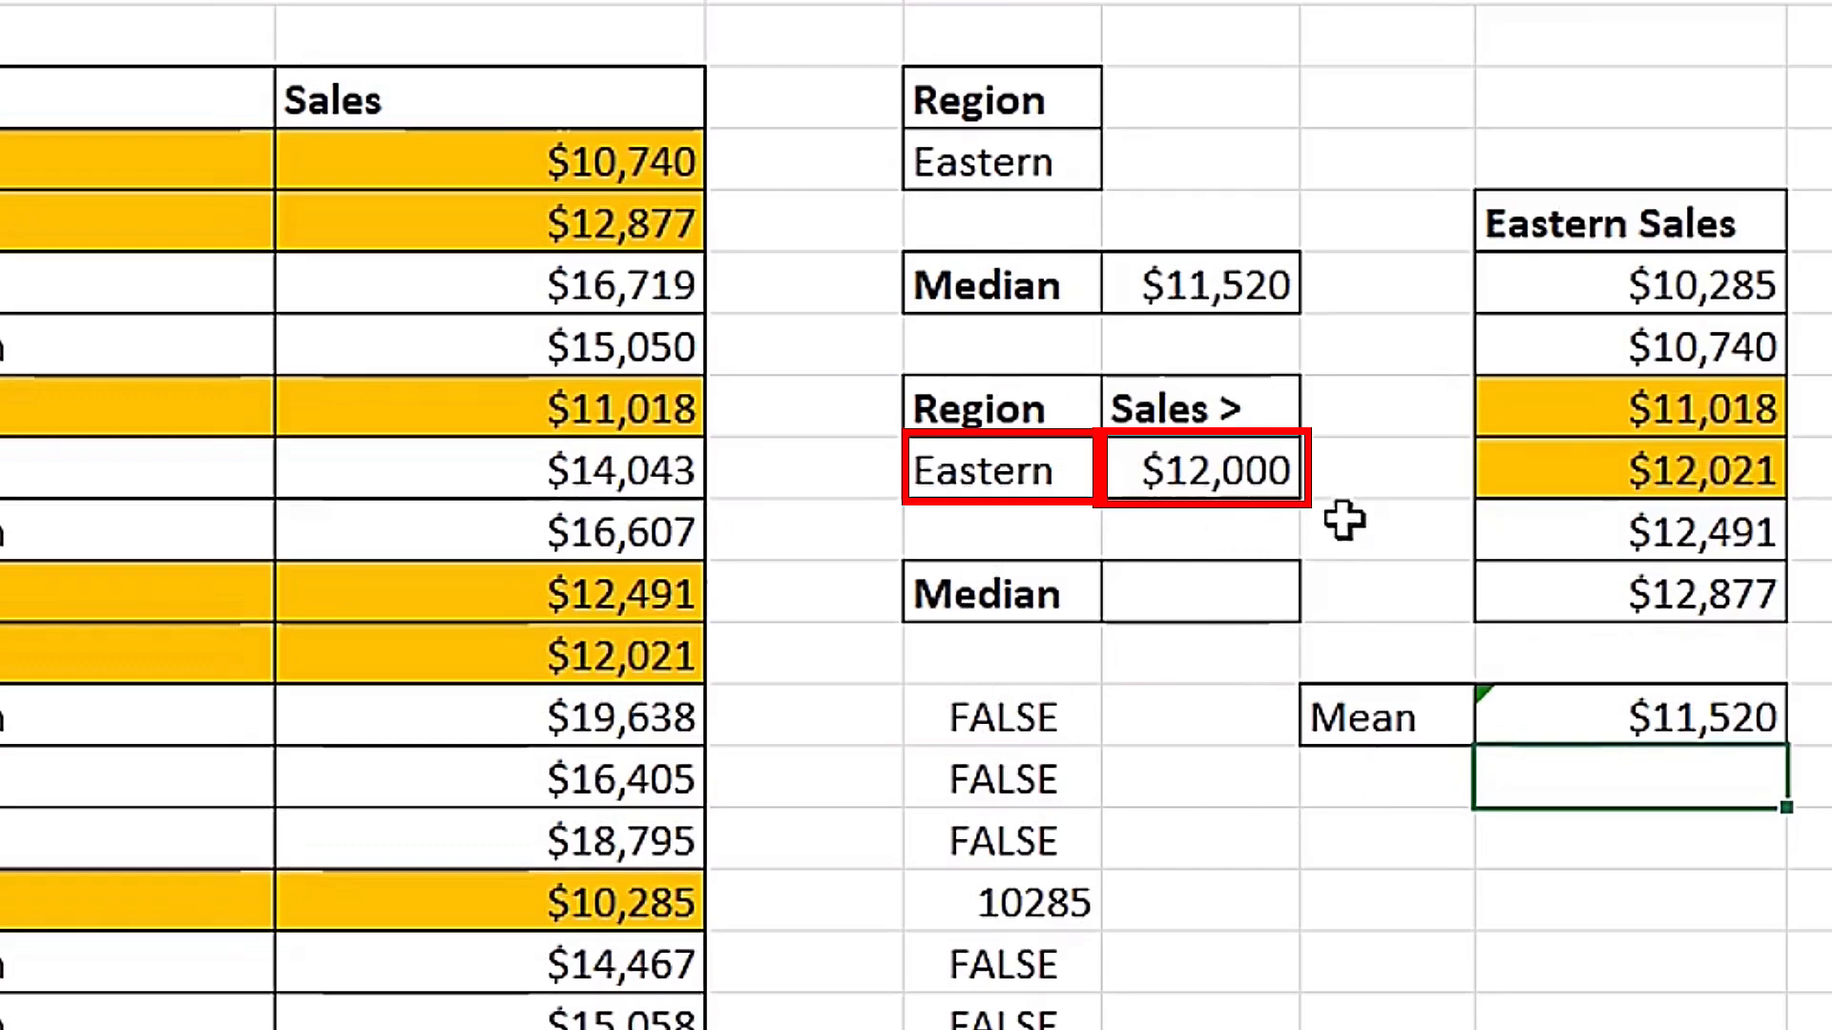
Begin an IF formula in F38 with the bracketed condition (B31:B45=E36) as the first part of its logical test.
{"action": "left_click", "coordinate": [1181, 593]}
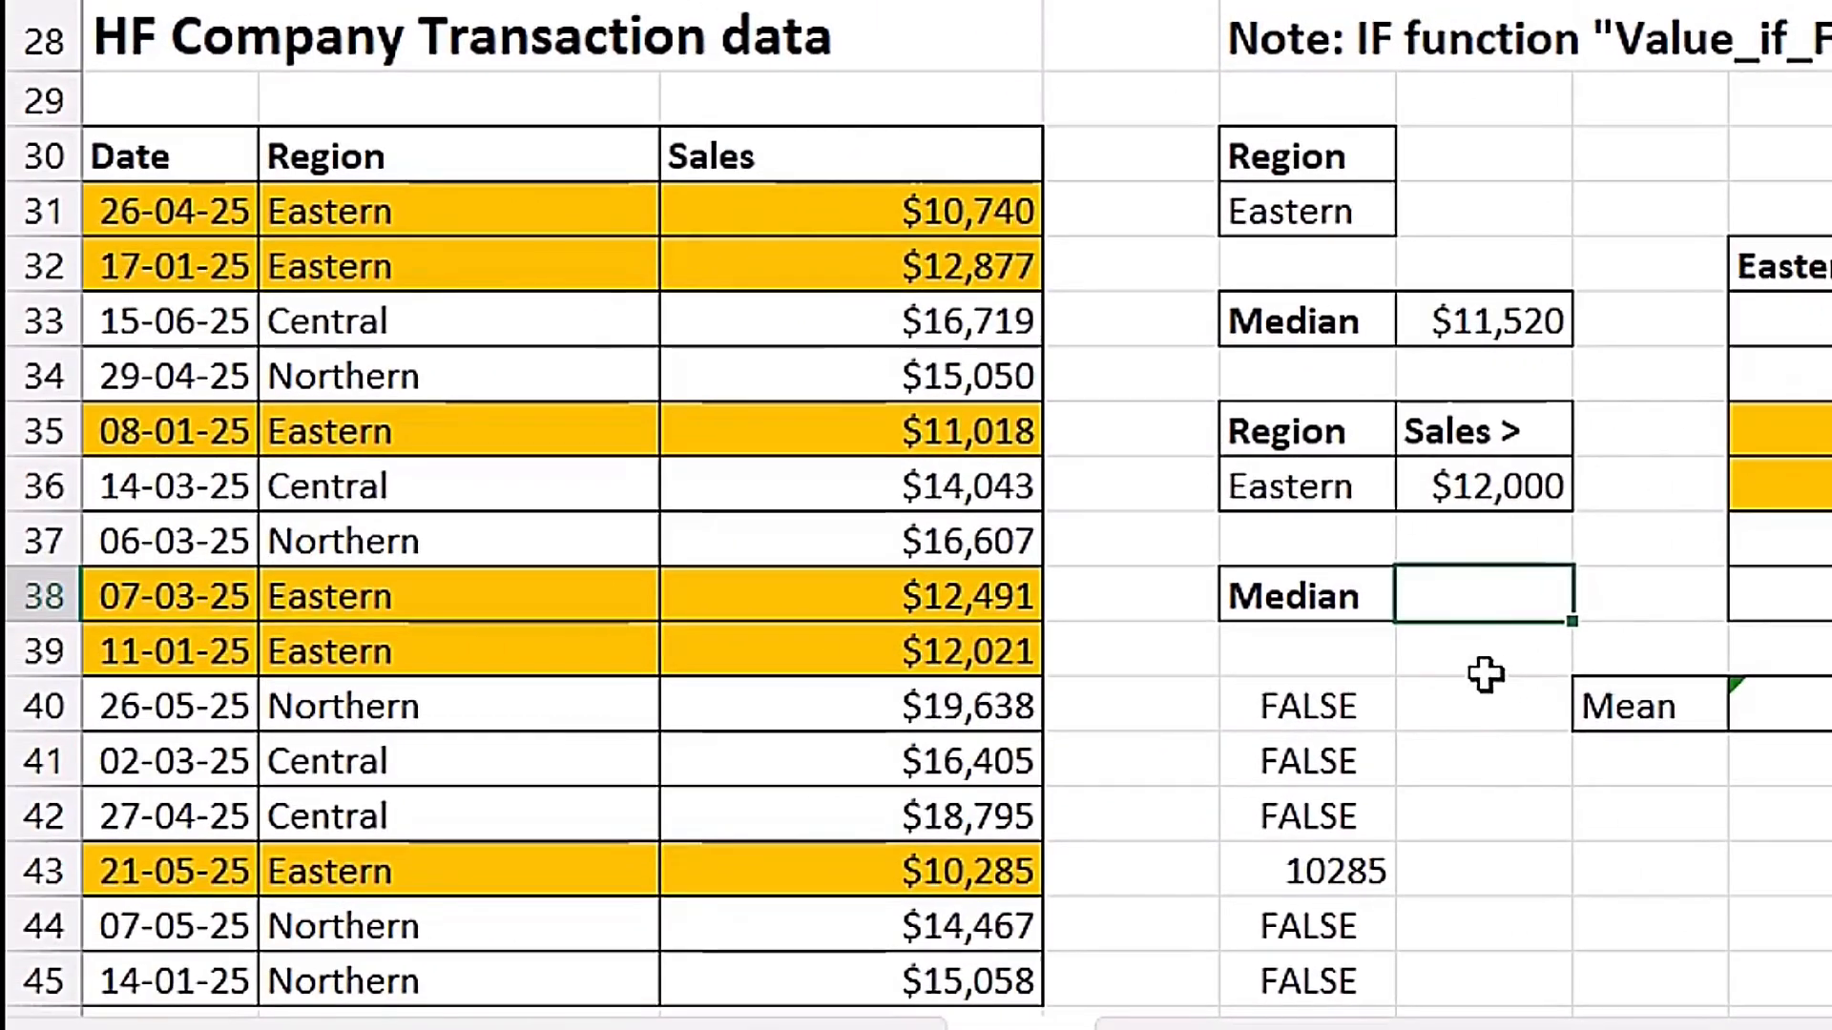
{"action": "type", "text": "if"}
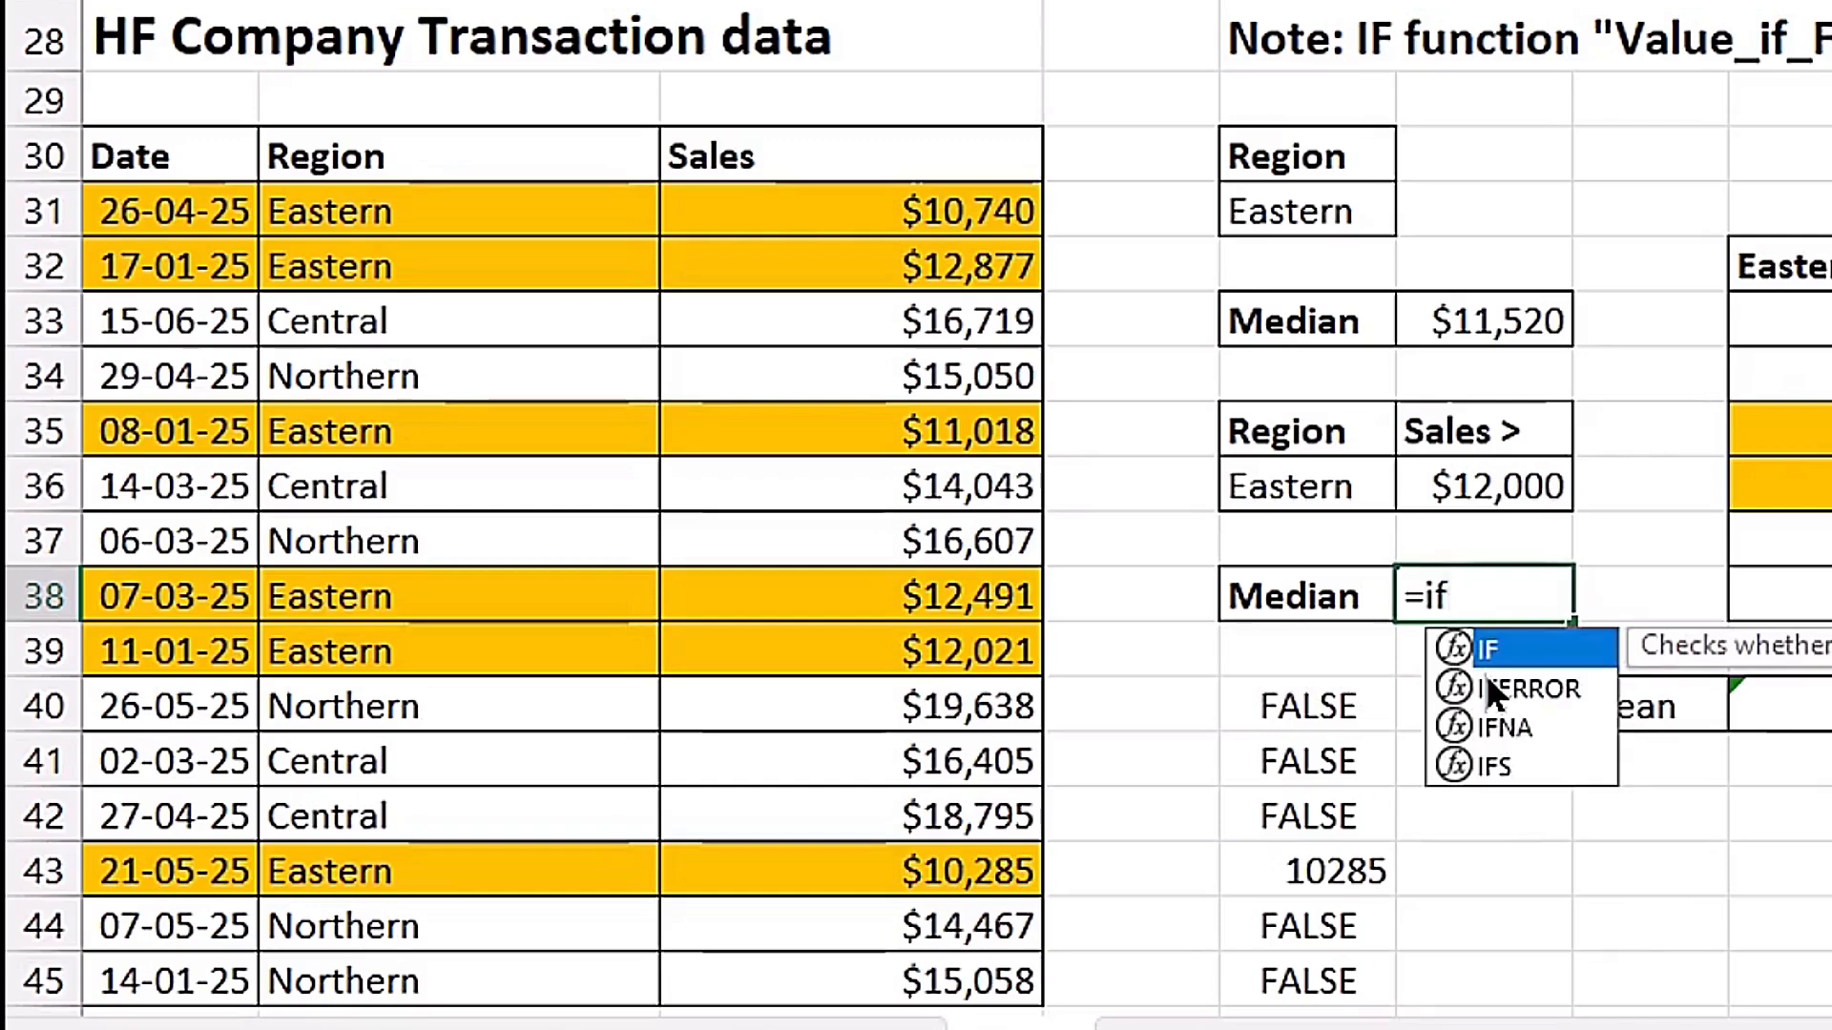
{"action": "key", "text": "Tab"}
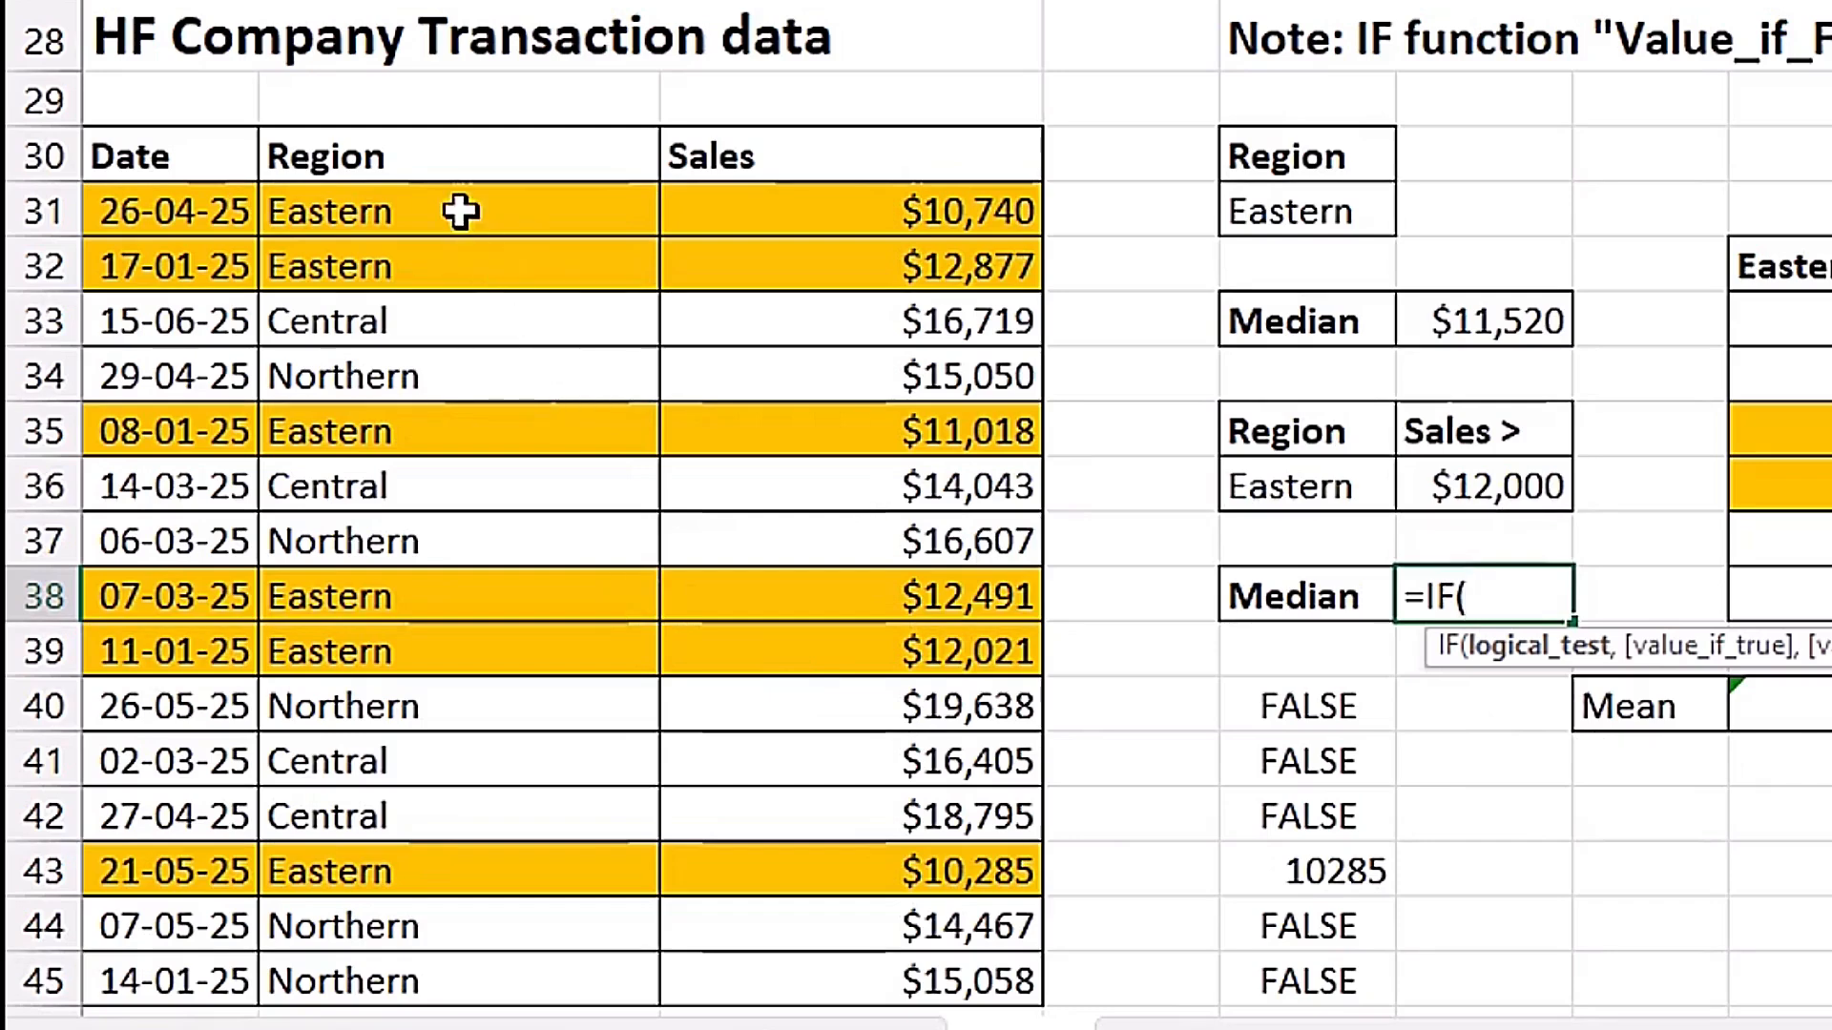
{"action": "left_click_drag", "start_coordinate": [461, 212], "coordinate": [480, 975]}
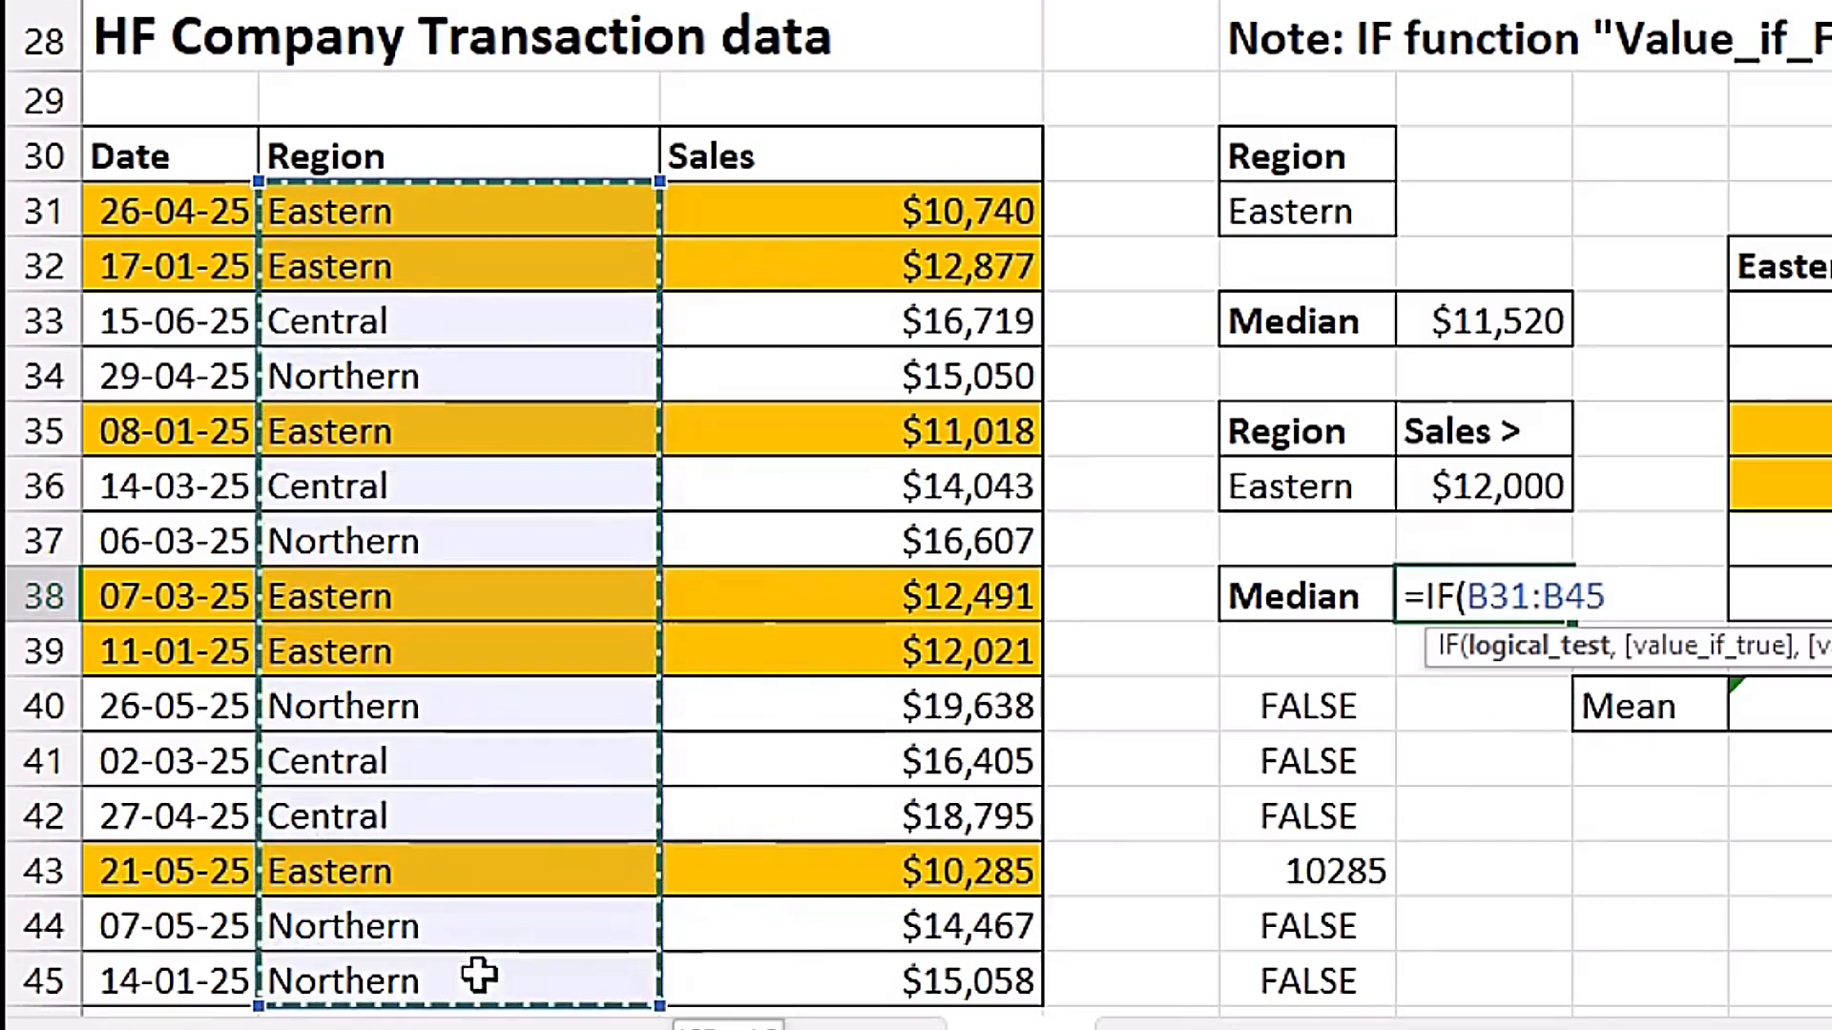
{"action": "type", "text": "="}
{"action": "left_click", "coordinate": [1297, 486]}
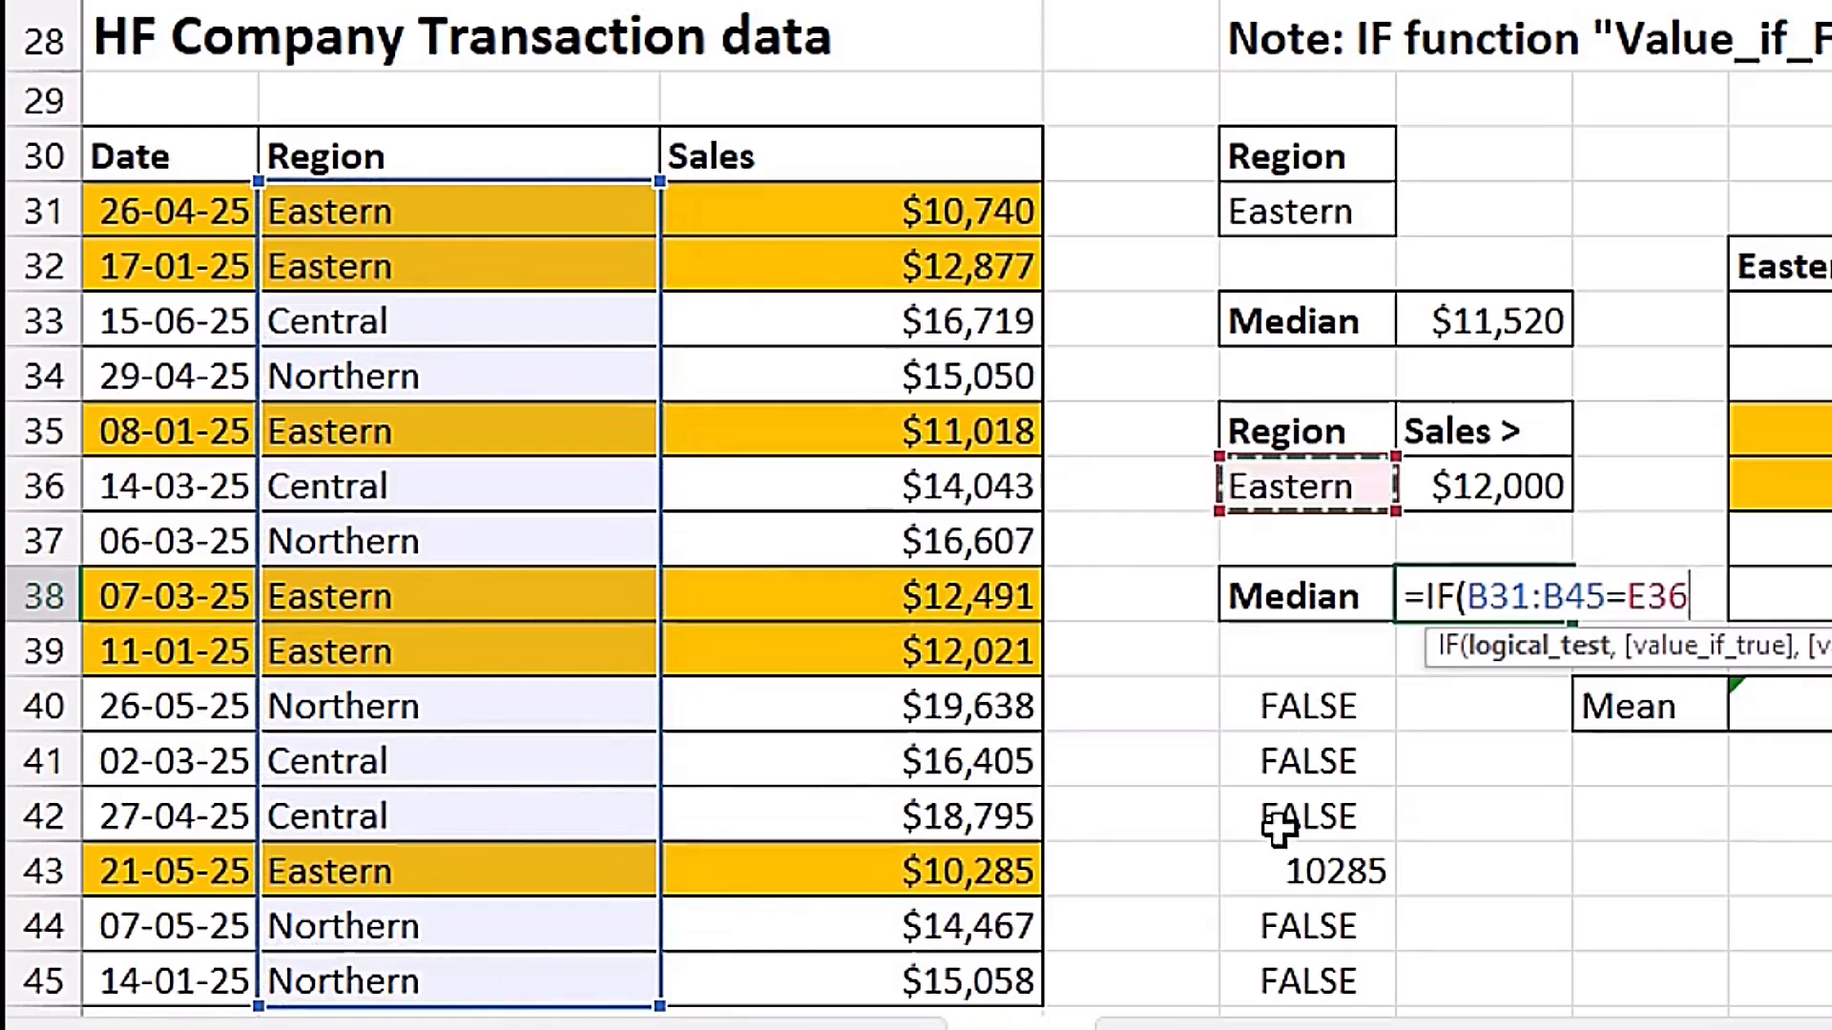
{"action": "type", "text": ")"}
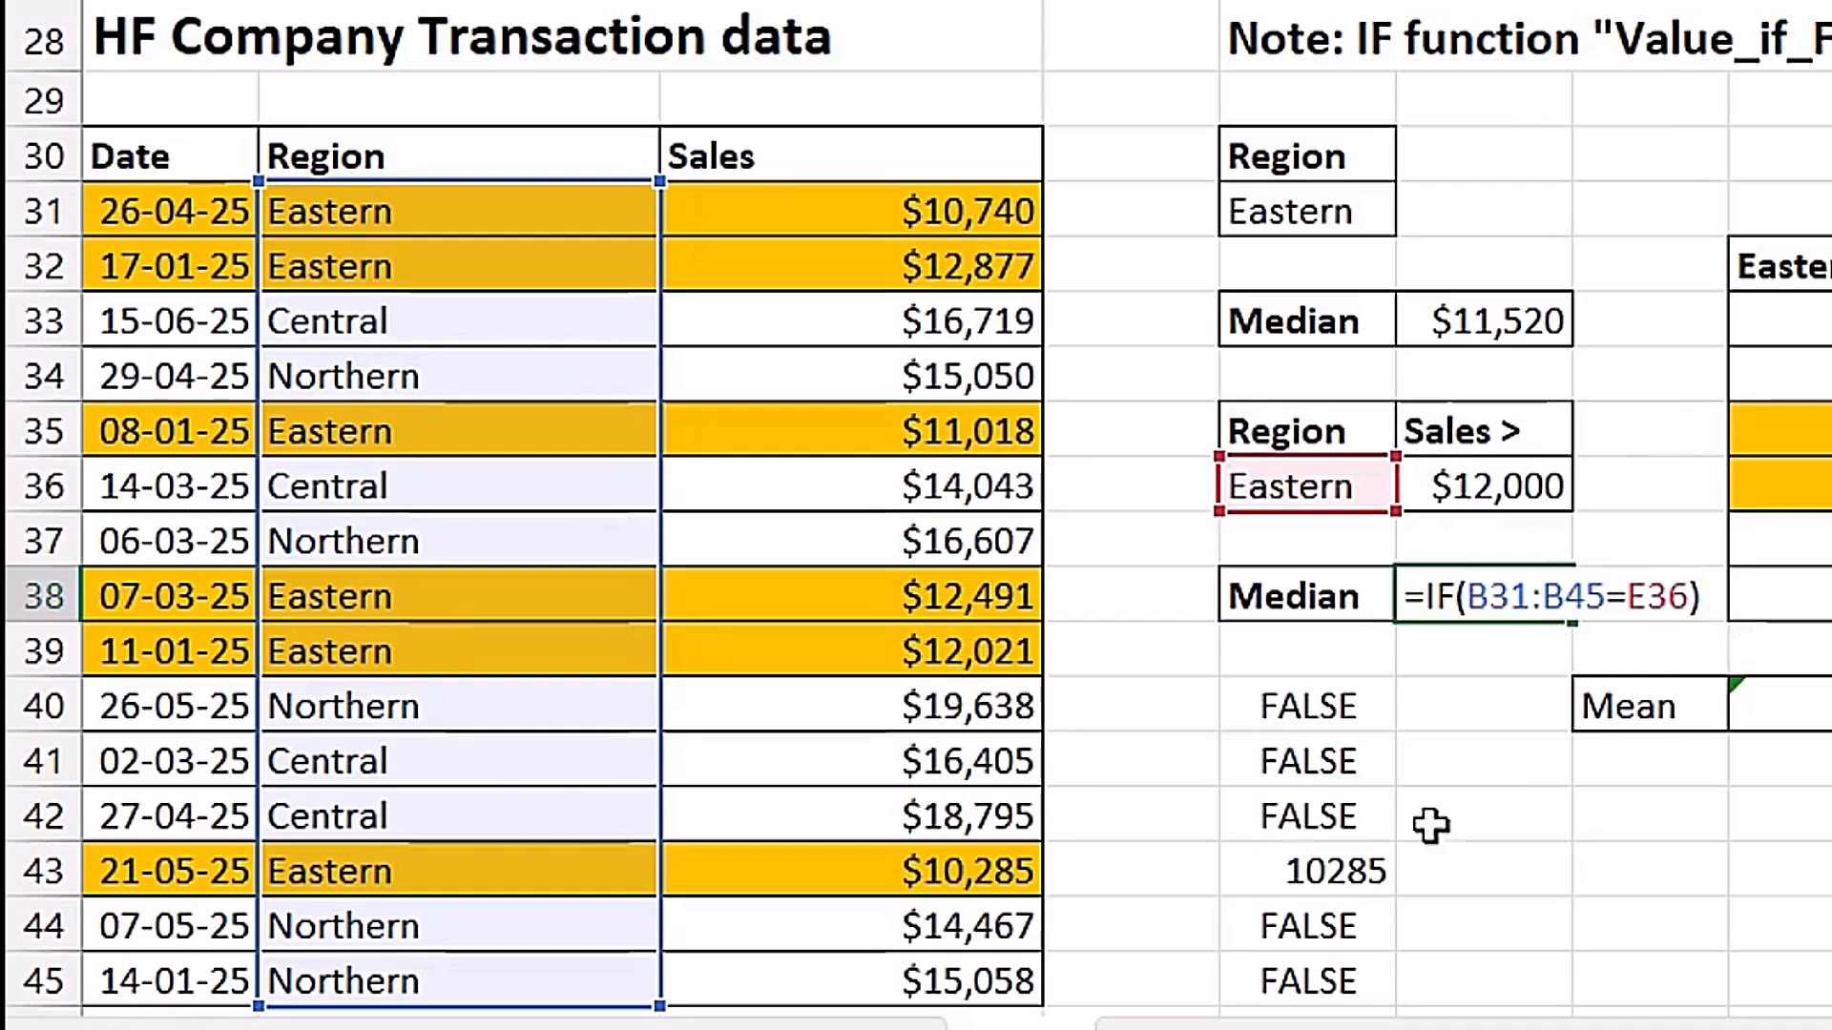
{"action": "left_click", "coordinate": [1469, 584]}
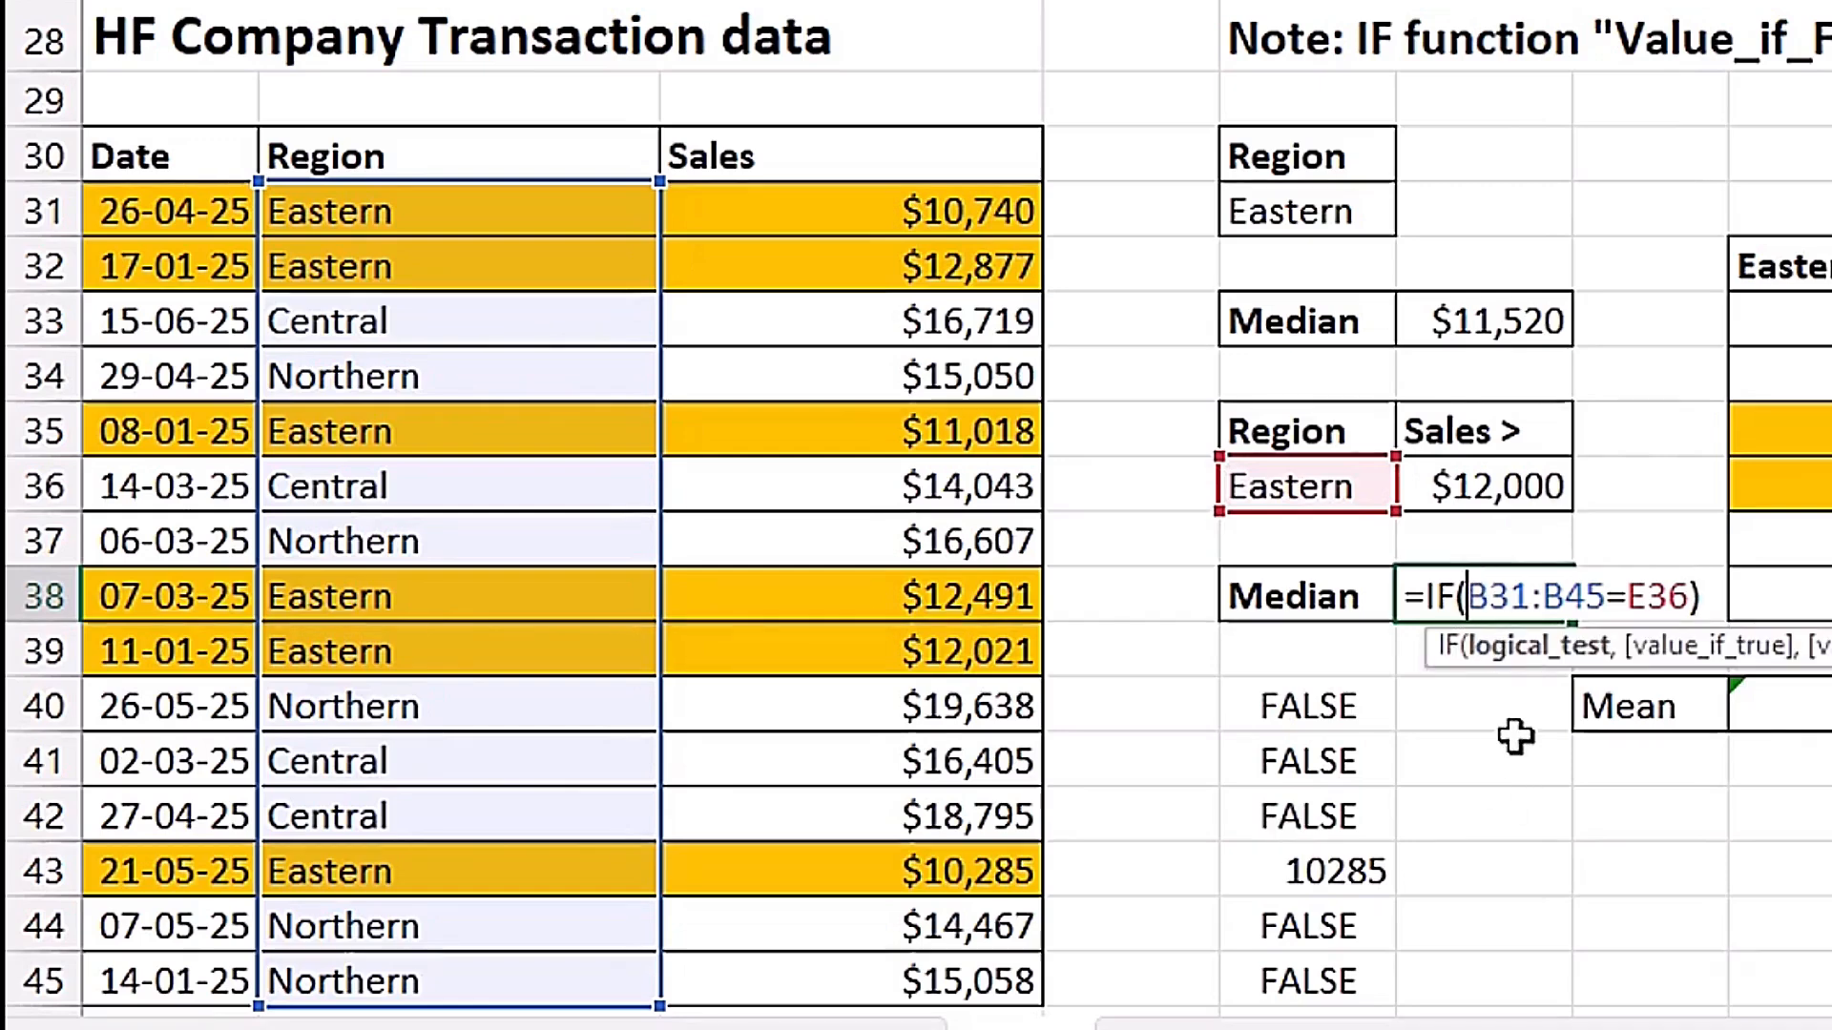
{"action": "type", "text": "("}
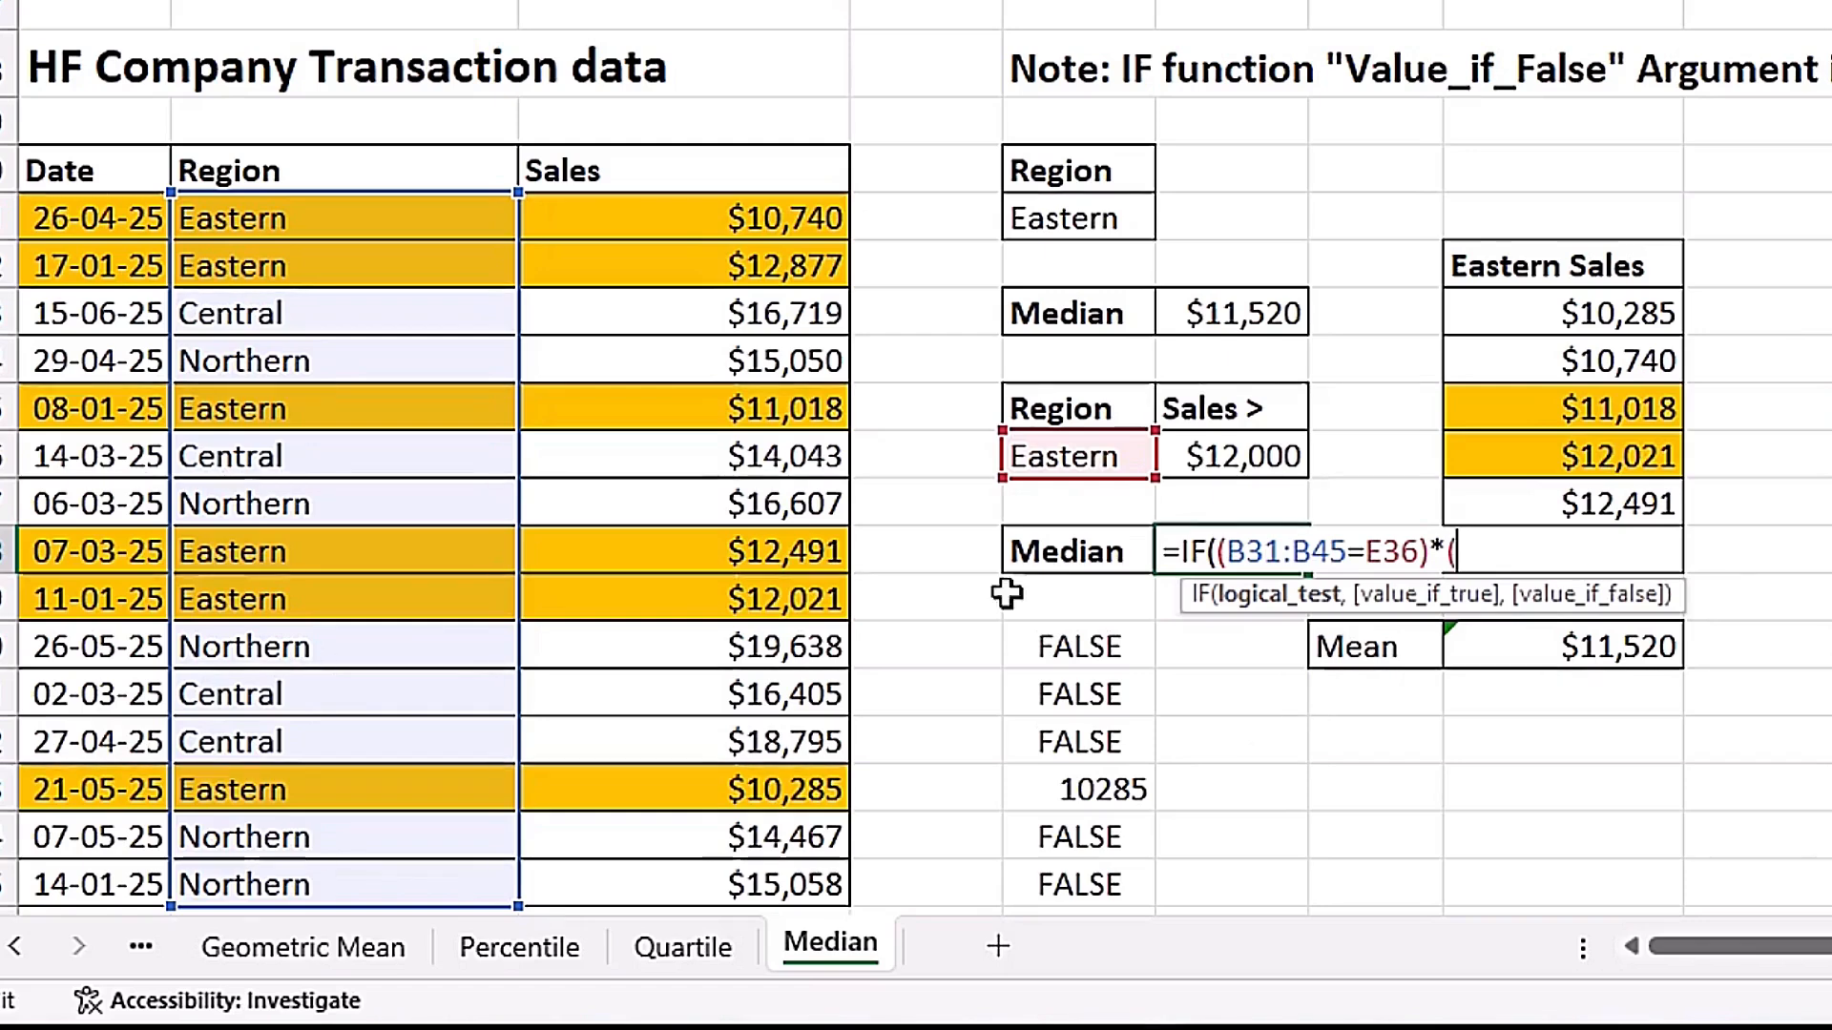
Add the second condition (C31:C45>F36) to the logical test in F38, multiplied by the region condition.
{"action": "left_click_drag", "start_coordinate": [669, 217], "coordinate": [673, 887]}
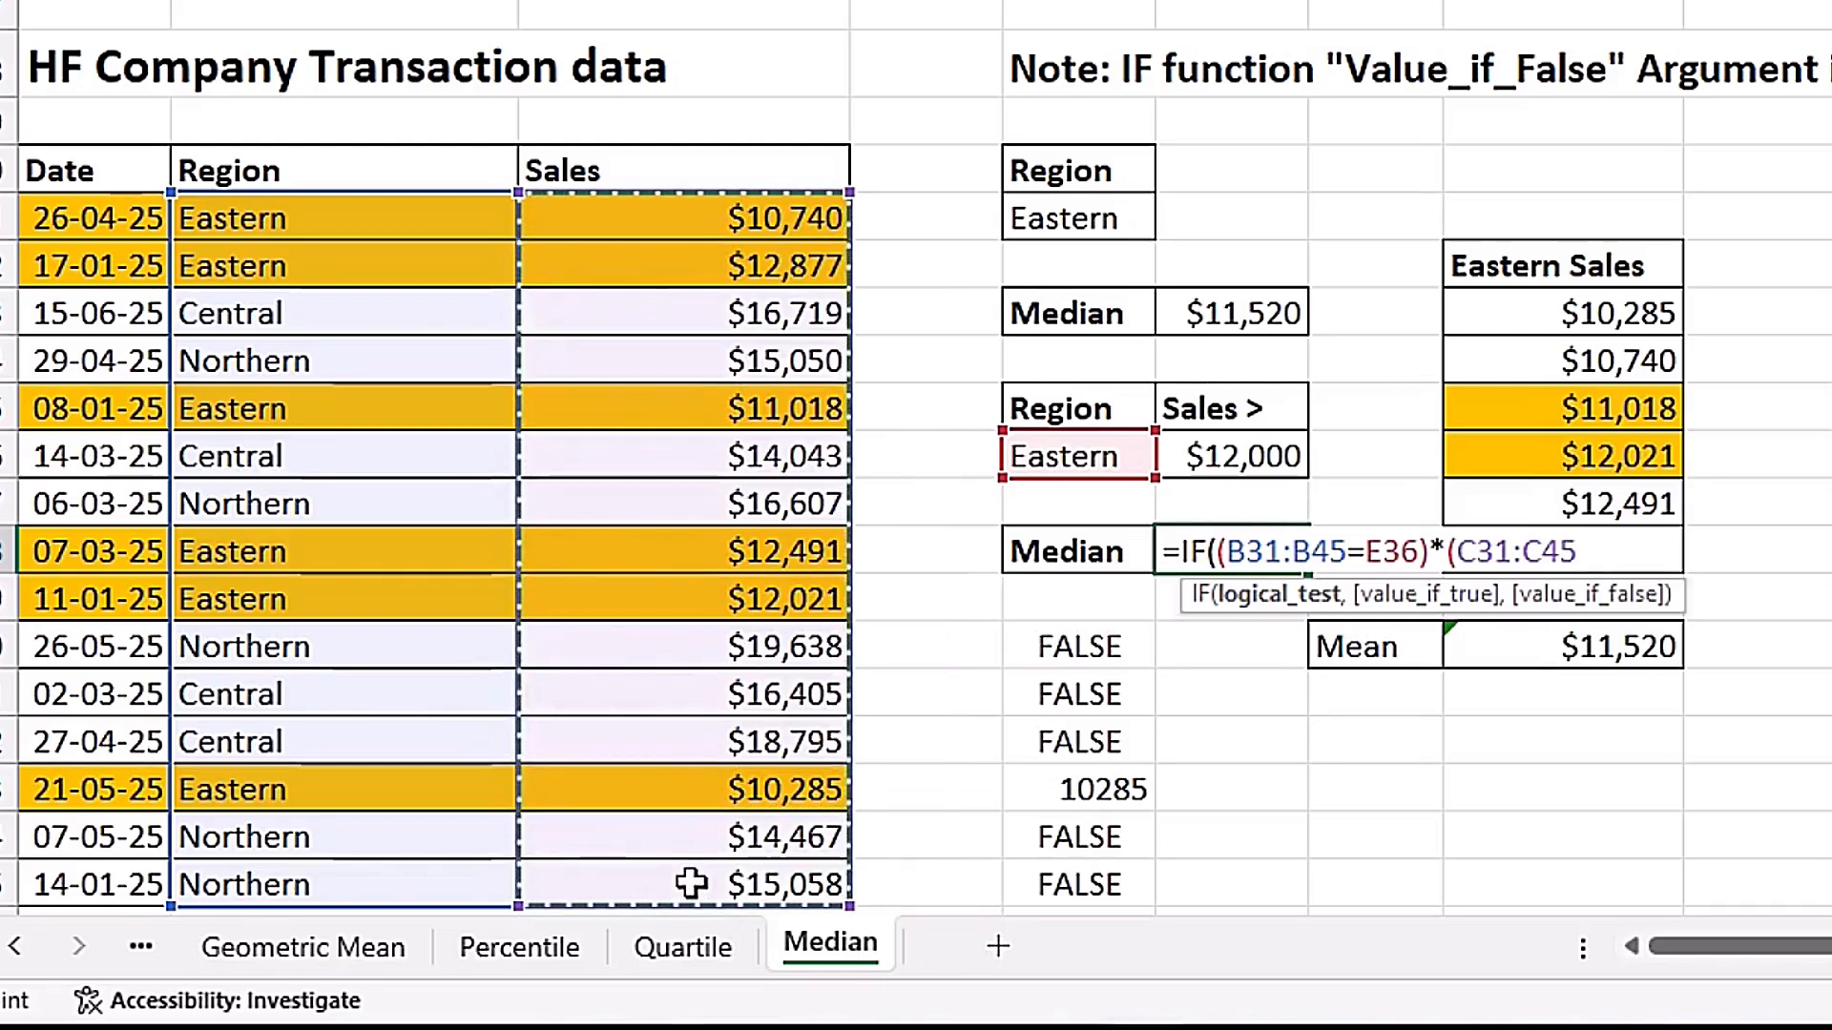
{"action": "type", "text": ">"}
{"action": "left_click", "coordinate": [1195, 467]}
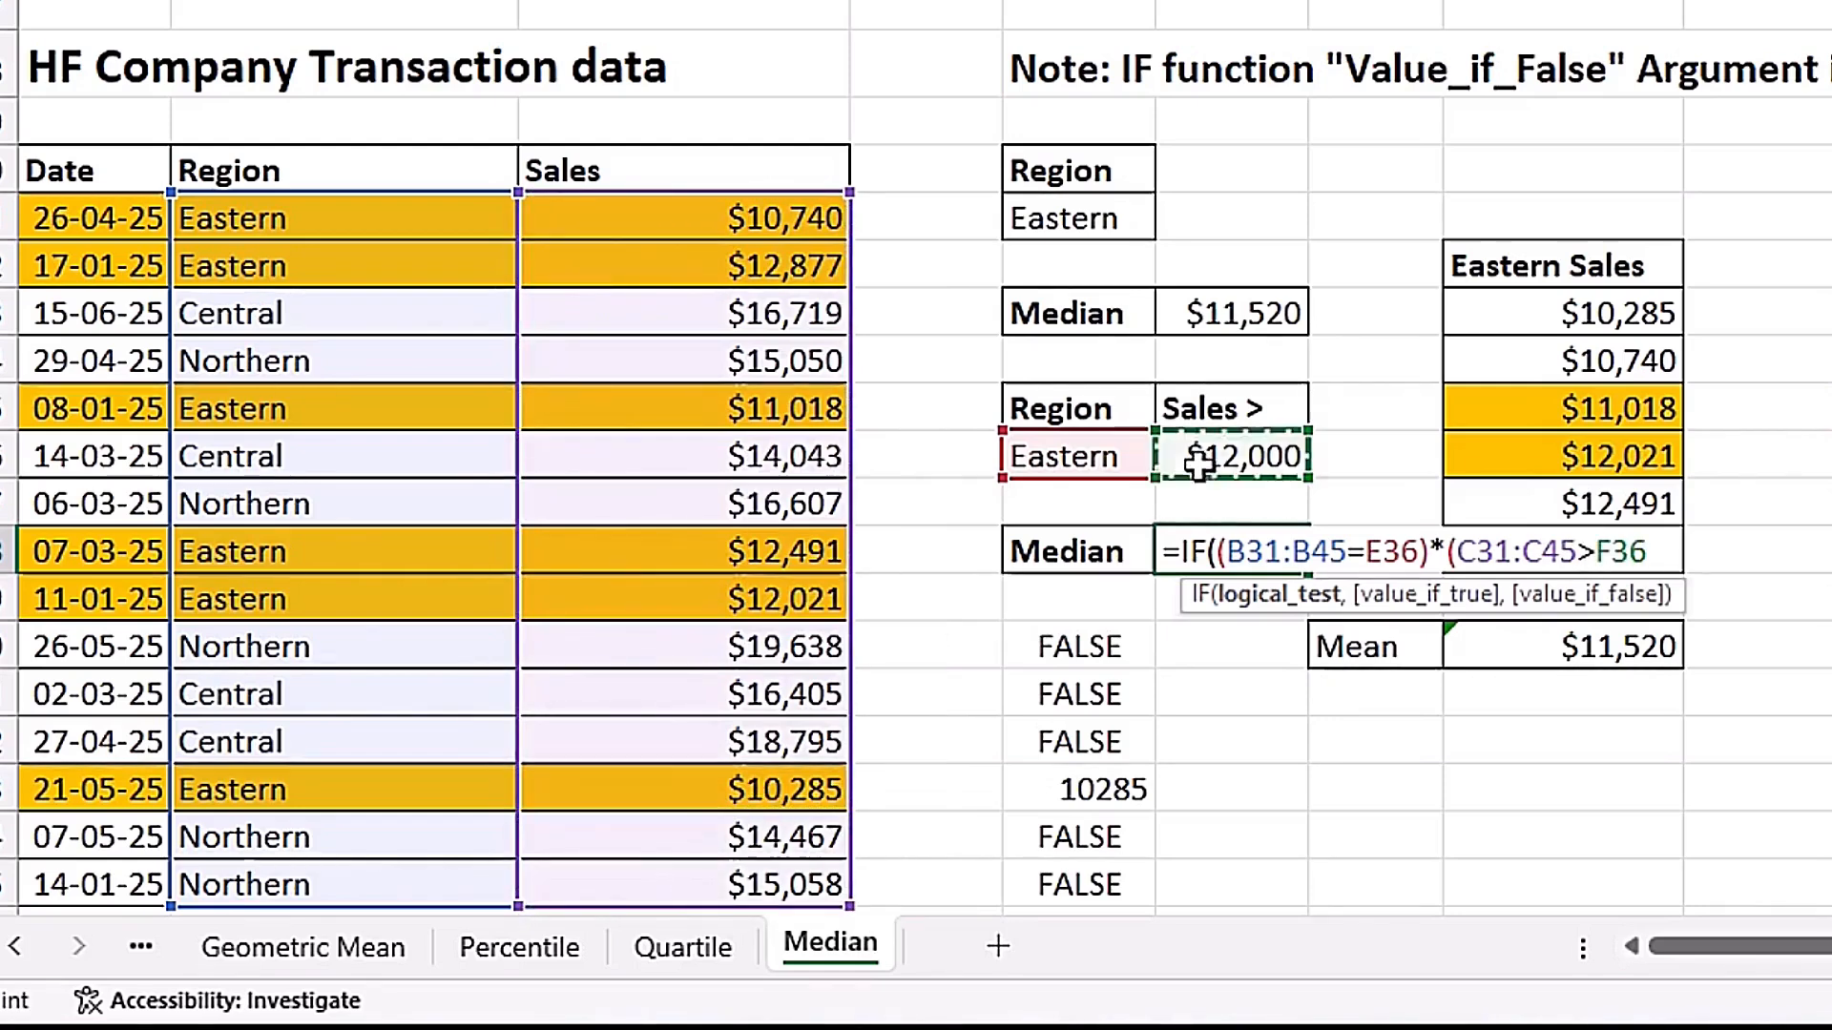
{"action": "type", "text": ")"}
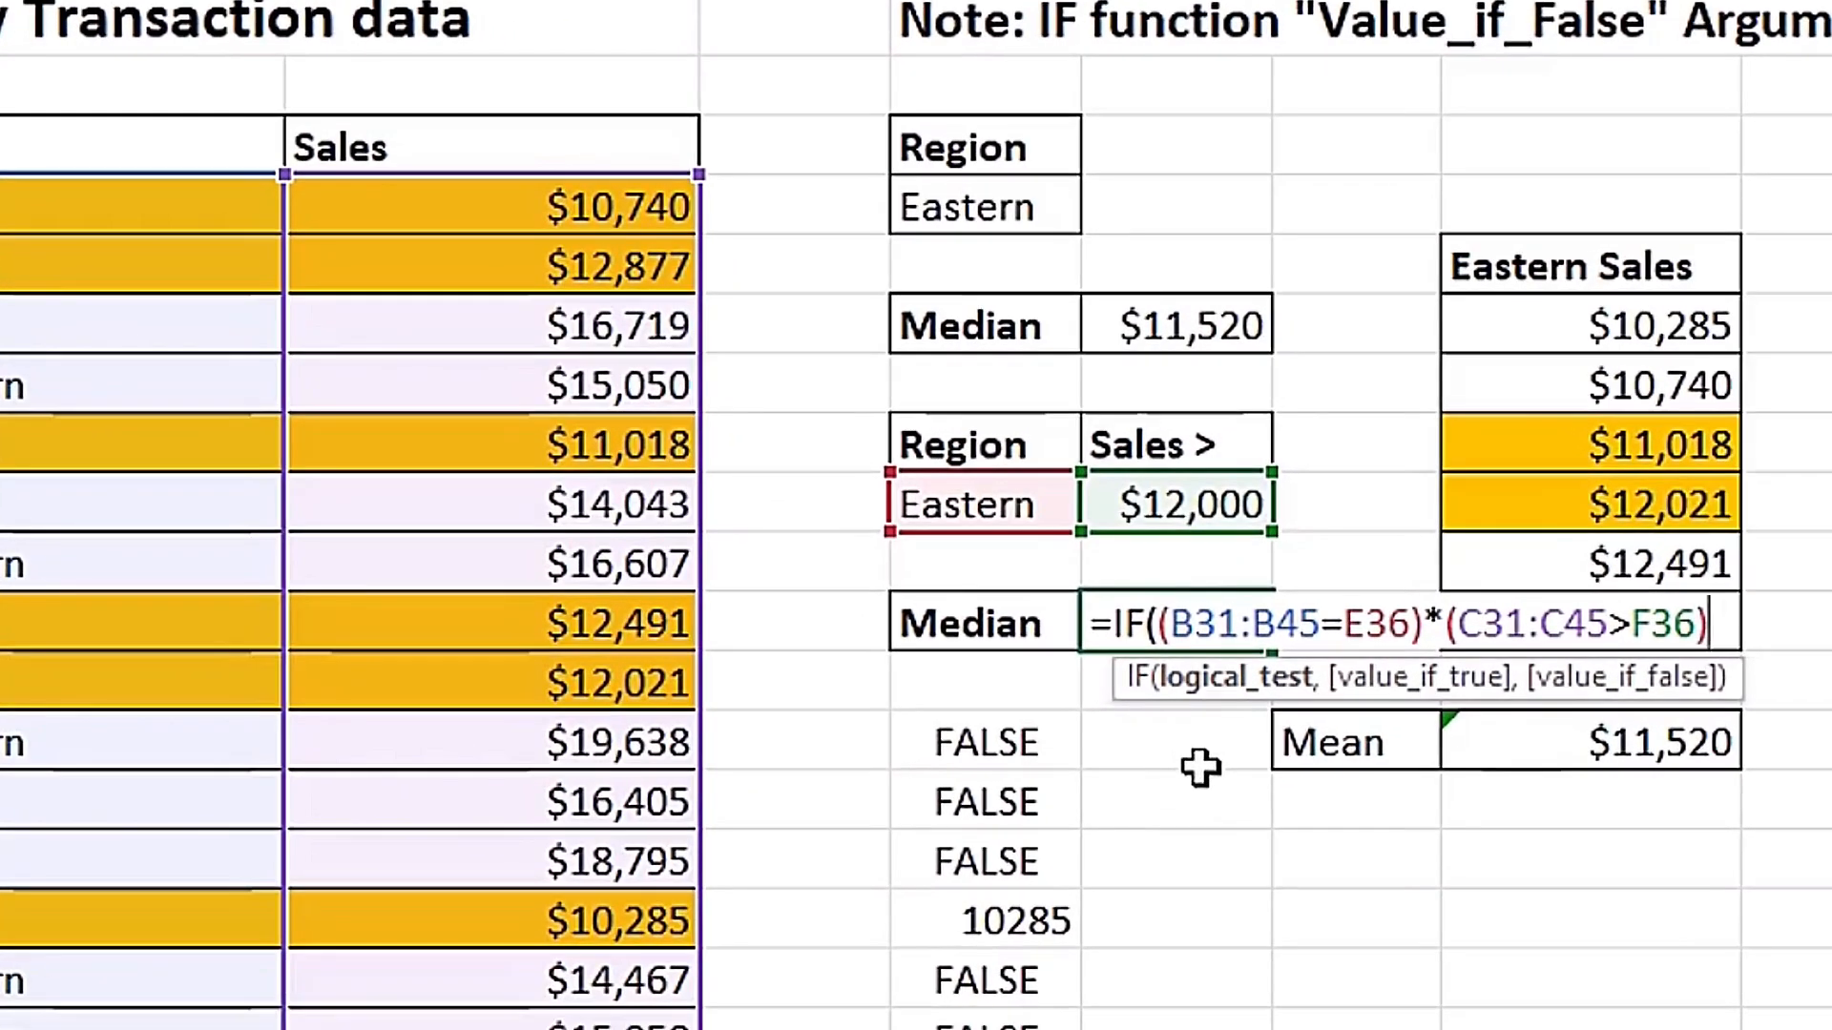
Evaluate the region condition (B31:B45=E36) inside the F38 formula to preview its array, and restore the cell references.
{"action": "left_click_drag", "start_coordinate": [1158, 625], "coordinate": [1424, 626]}
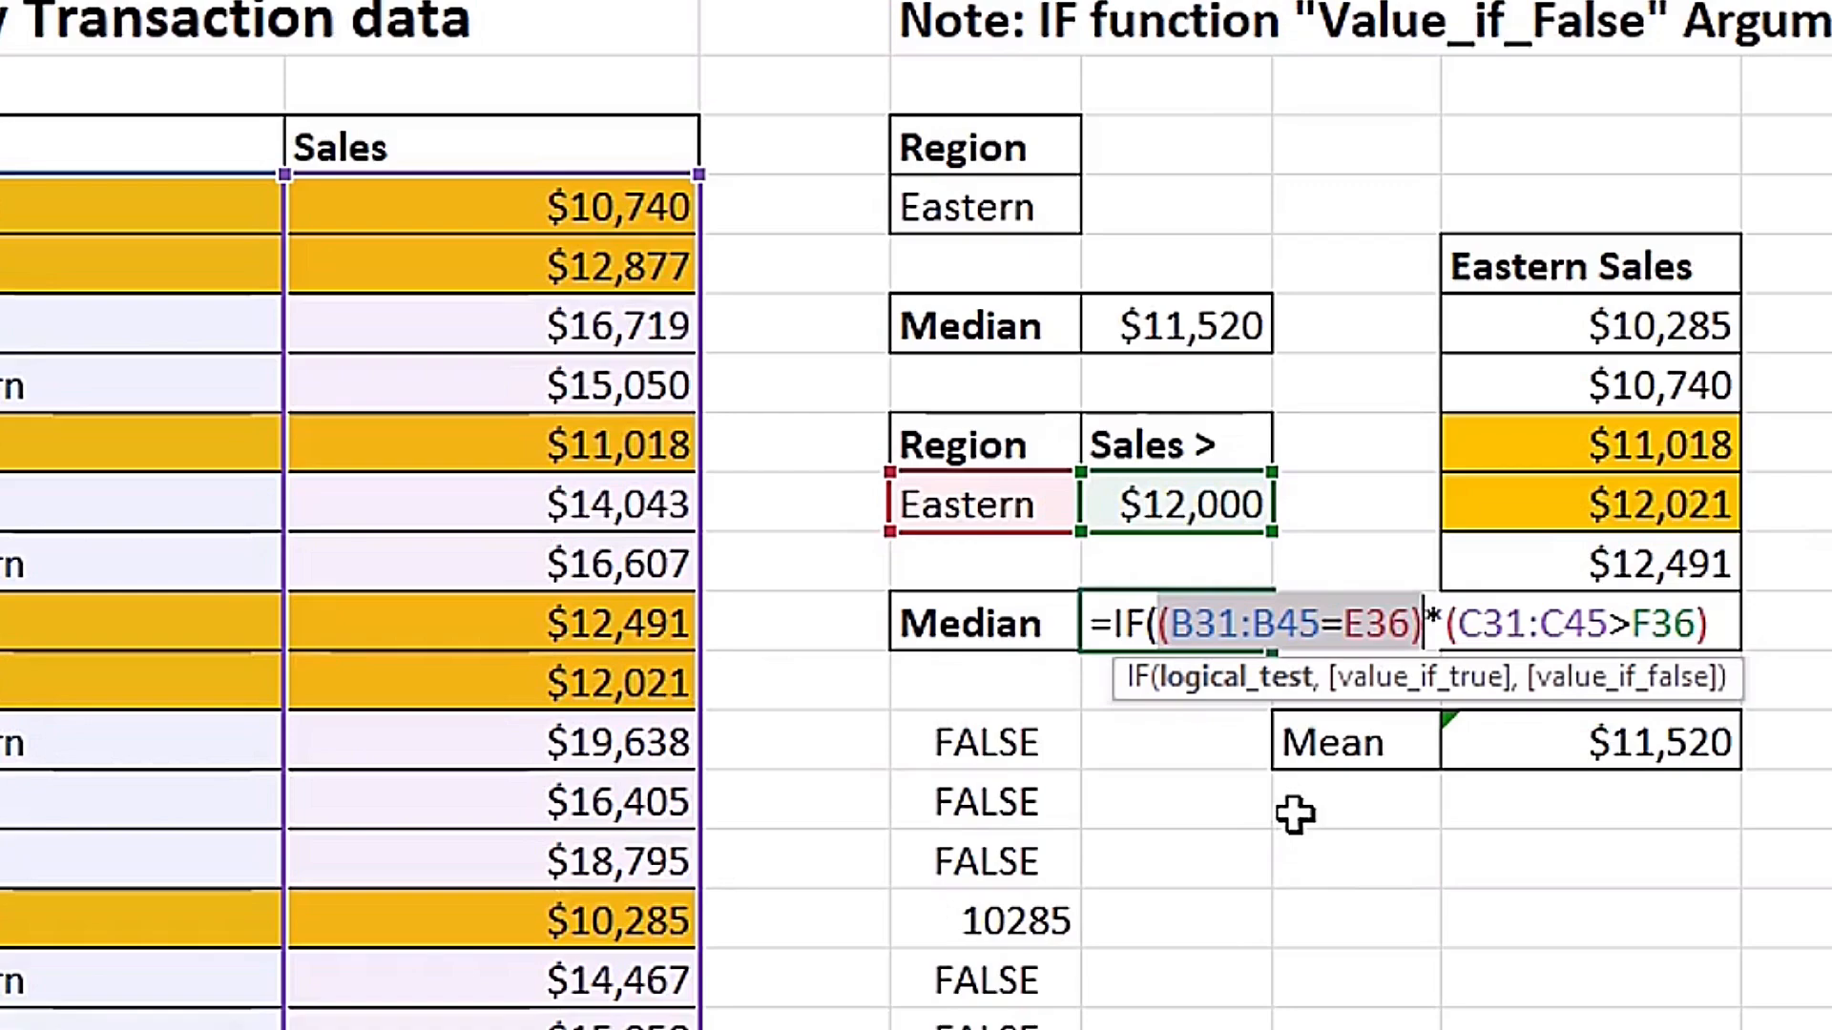
{"action": "key", "text": "F9"}
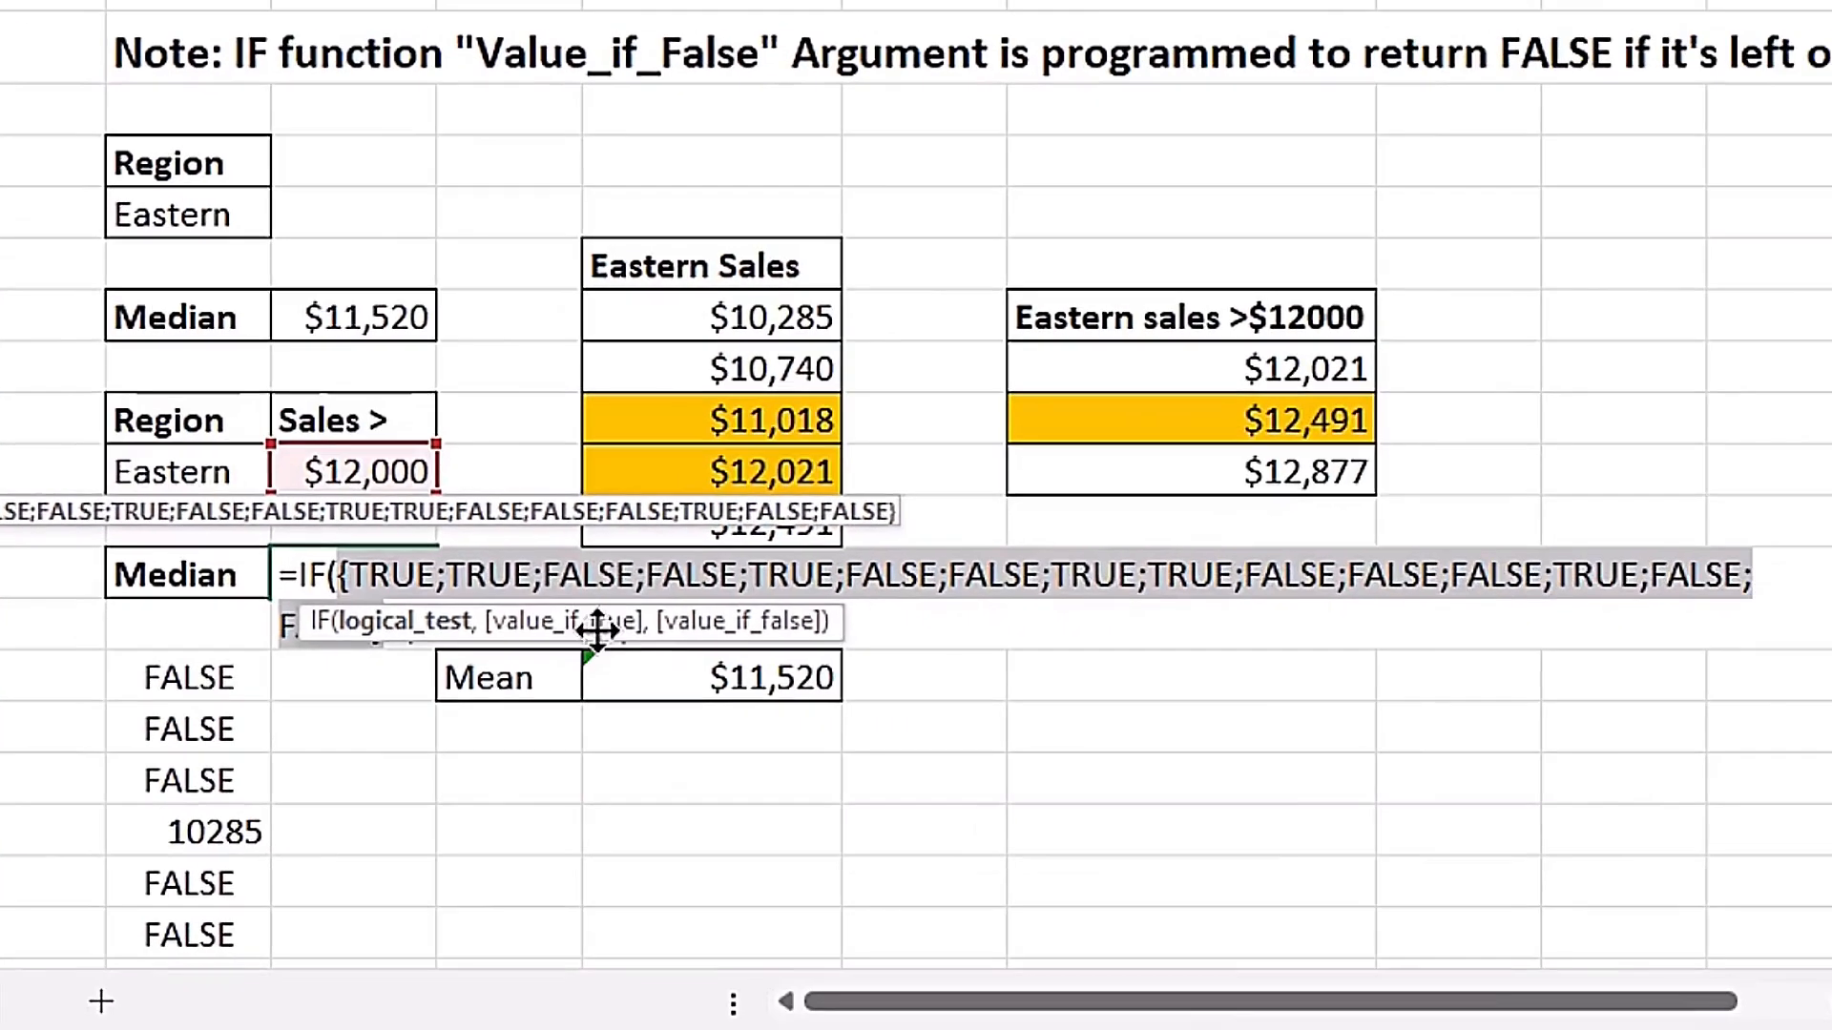
{"action": "left_click_drag", "start_coordinate": [1458, 682], "coordinate": [1467, 860]}
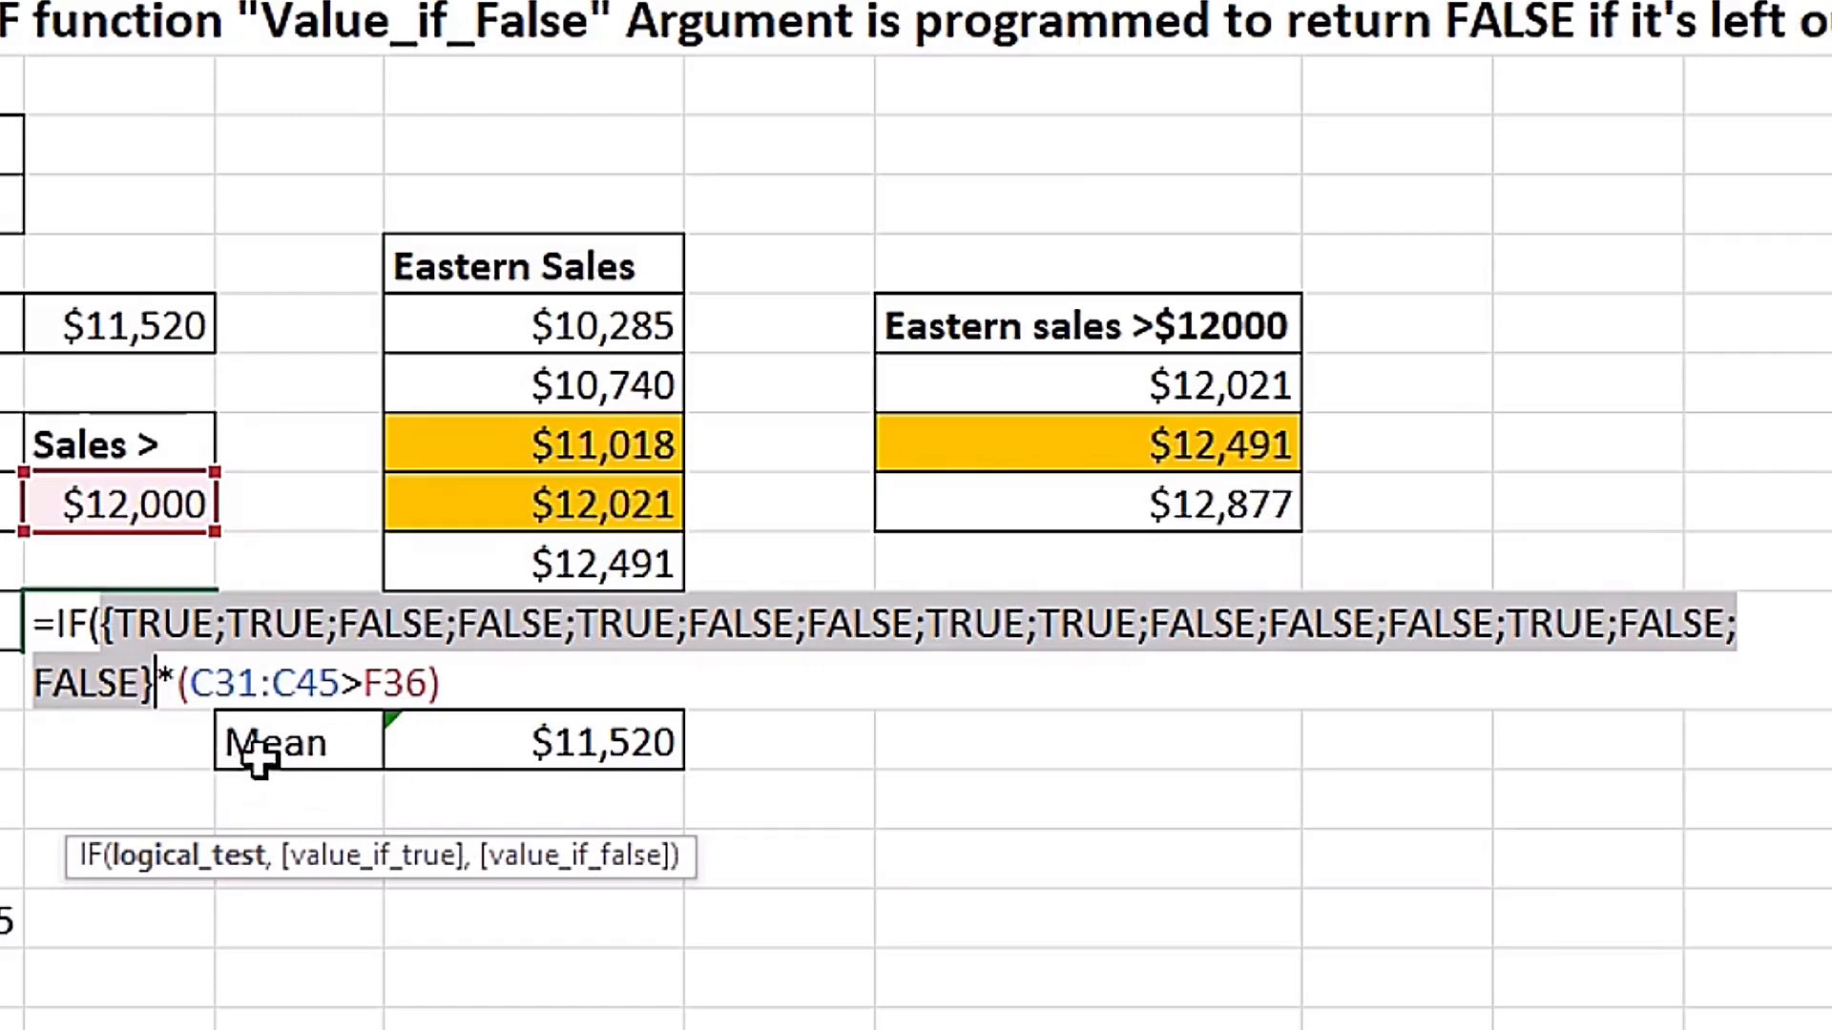
{"action": "key", "text": "ctrl+z"}
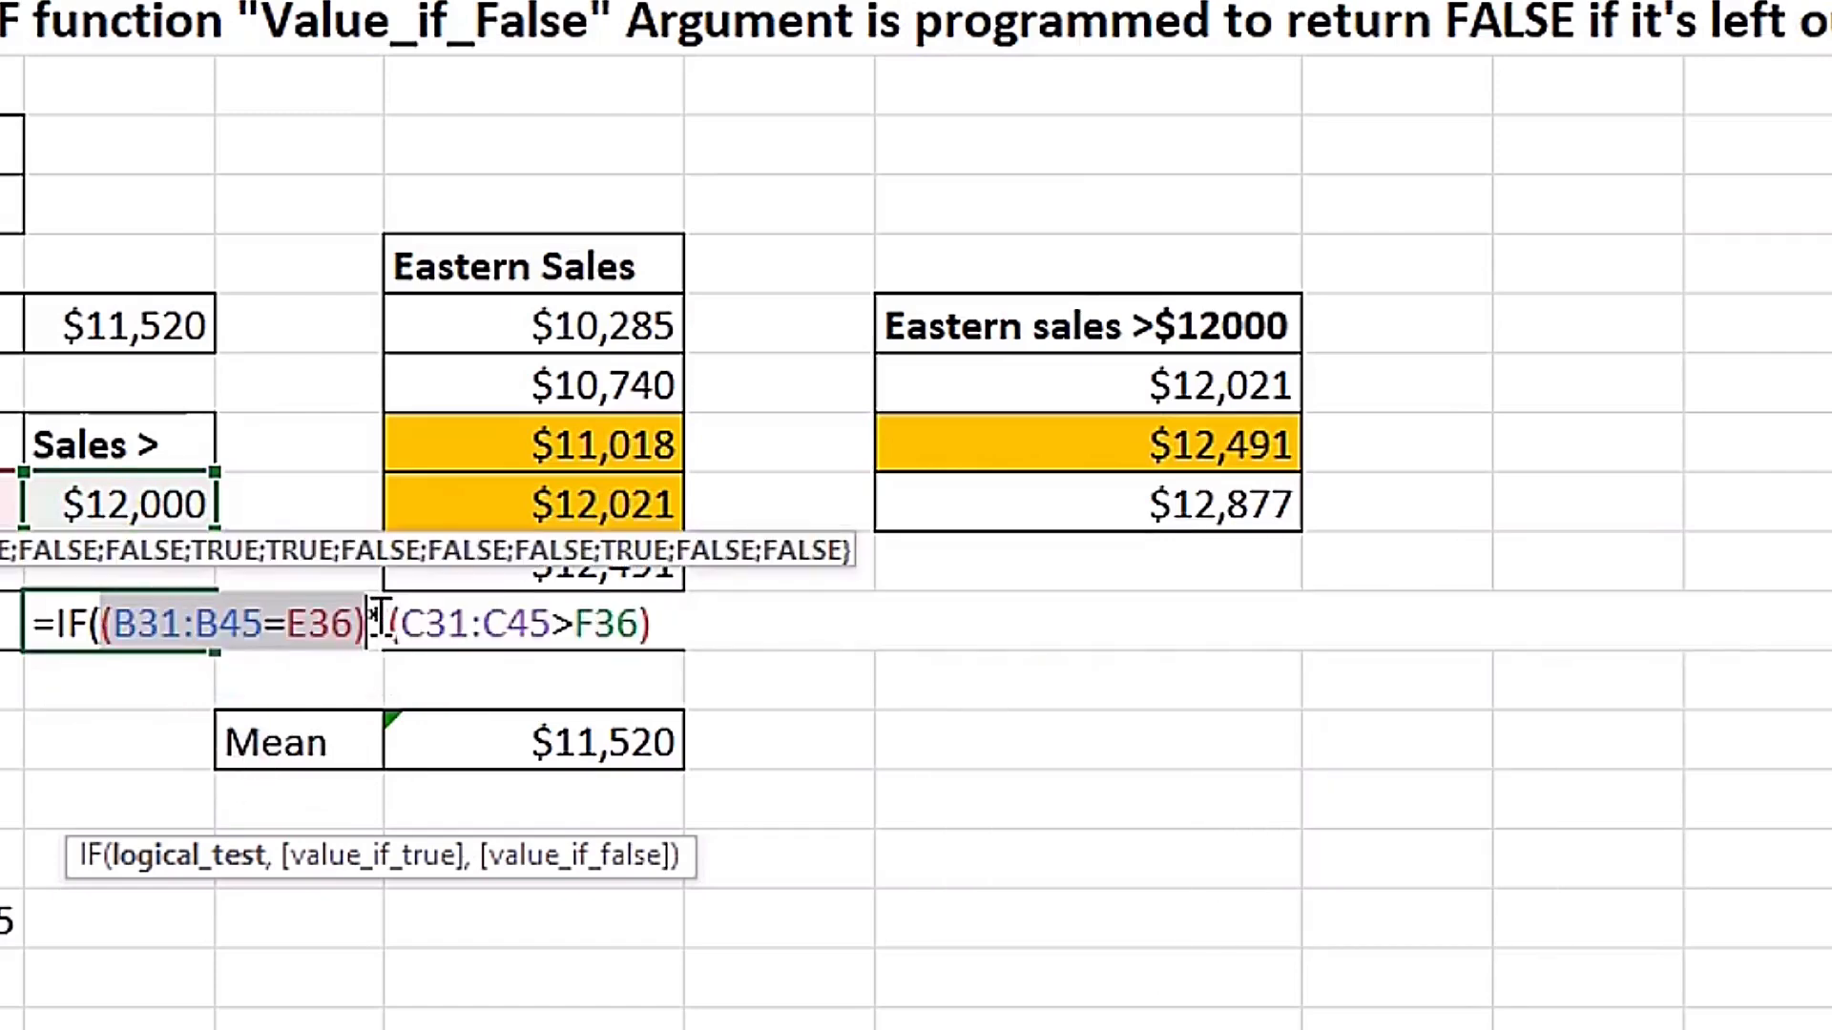
Evaluate the sales condition (C31:C45>F36) inside the F38 formula to preview its array, and restore the references.
{"action": "left_click_drag", "start_coordinate": [390, 620], "coordinate": [667, 625]}
{"action": "key", "text": "F9"}
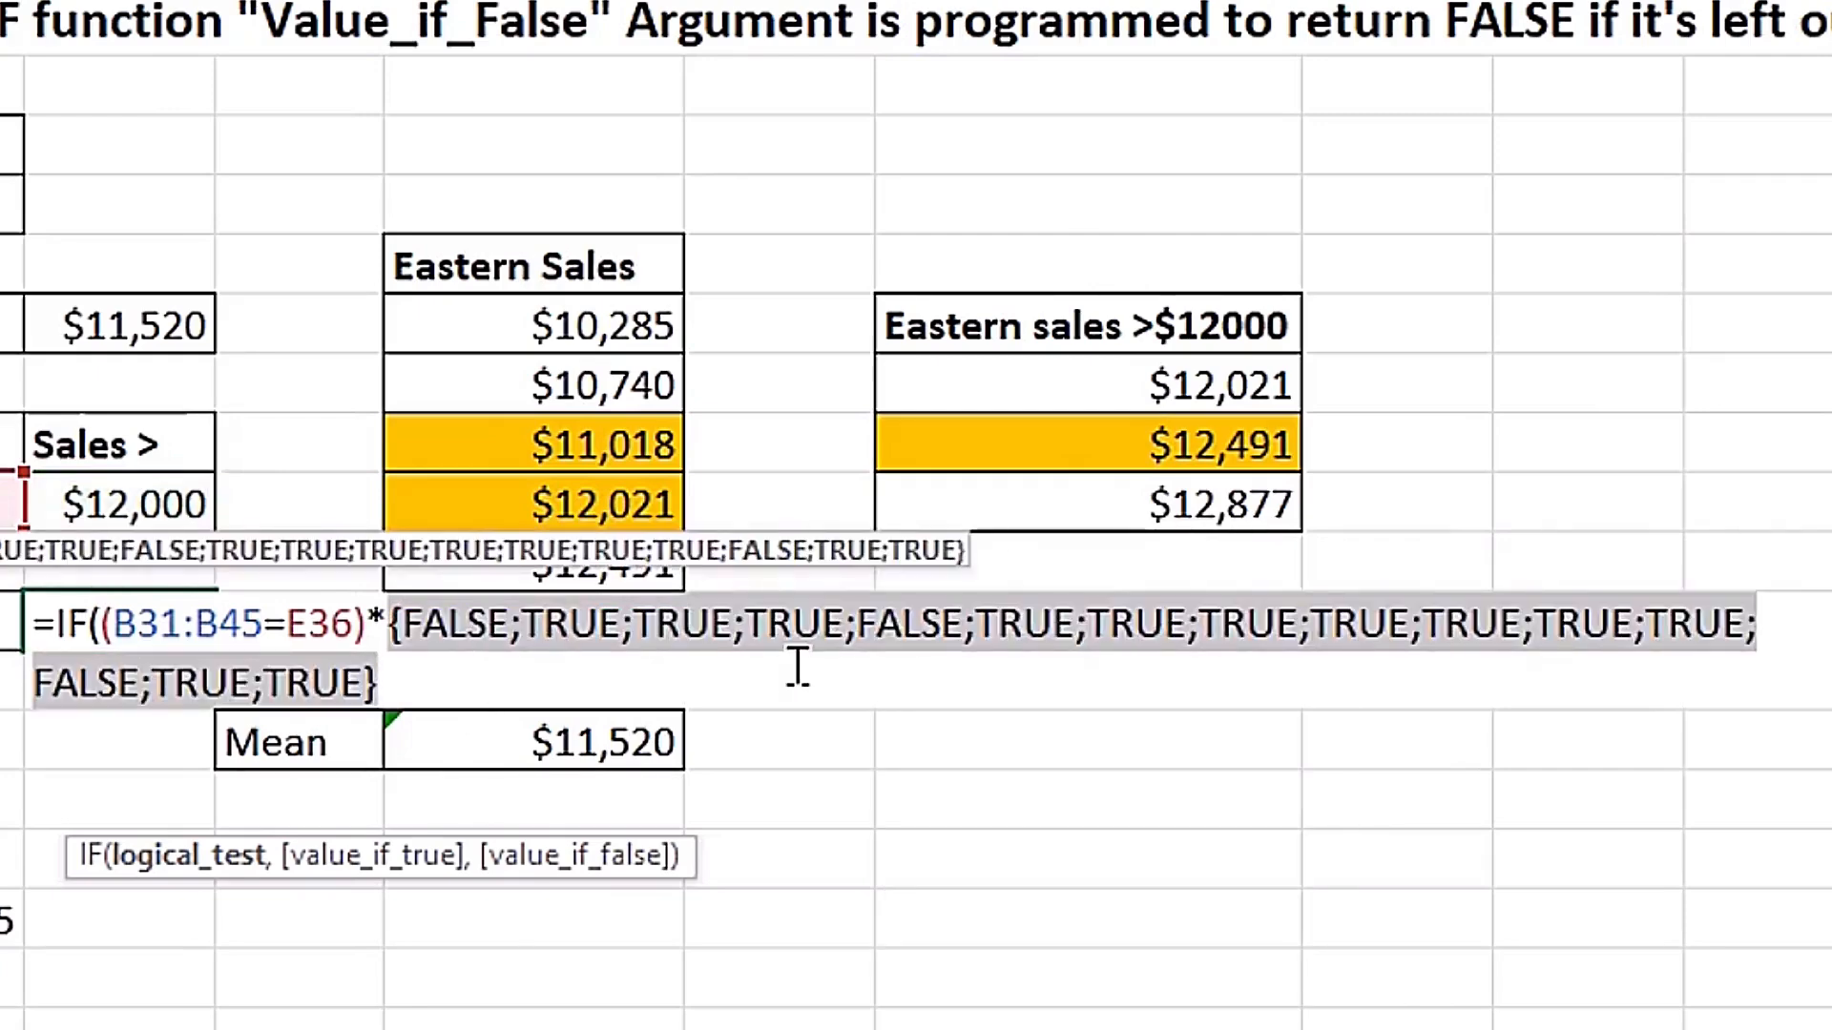
{"action": "key", "text": "ctrl+z"}
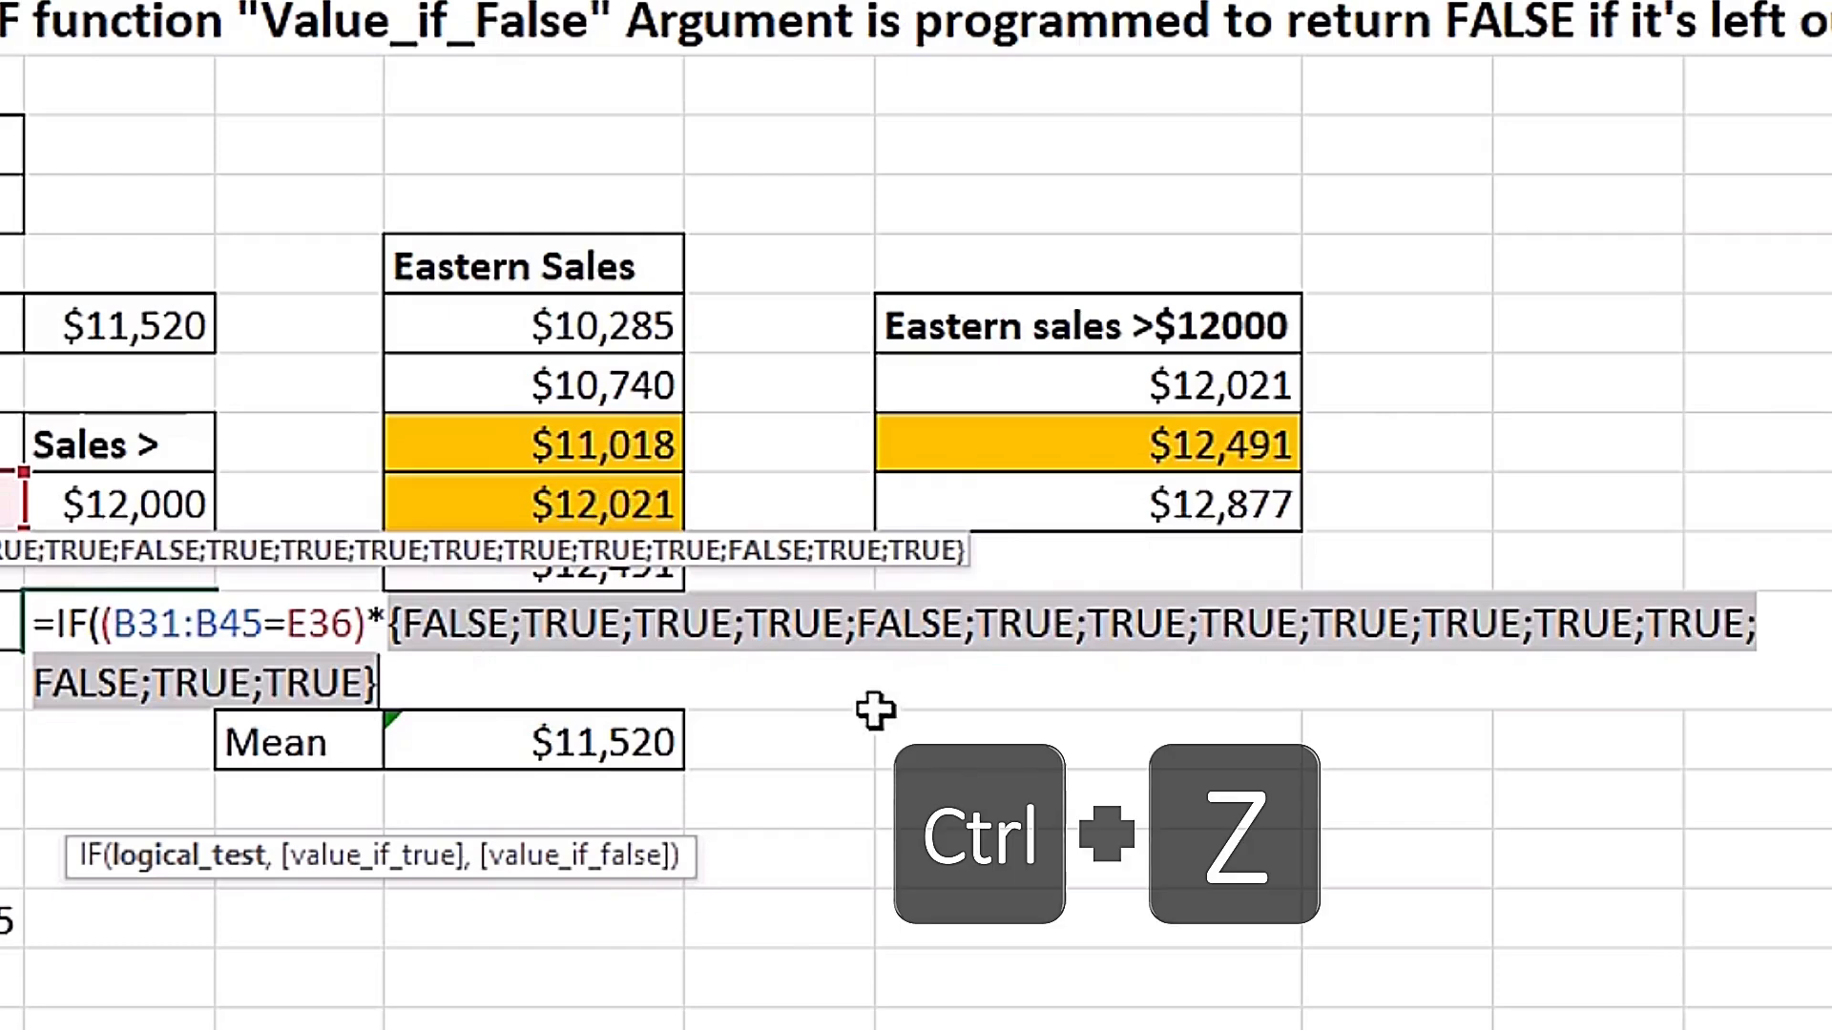
{"action": "left_click", "coordinate": [658, 626]}
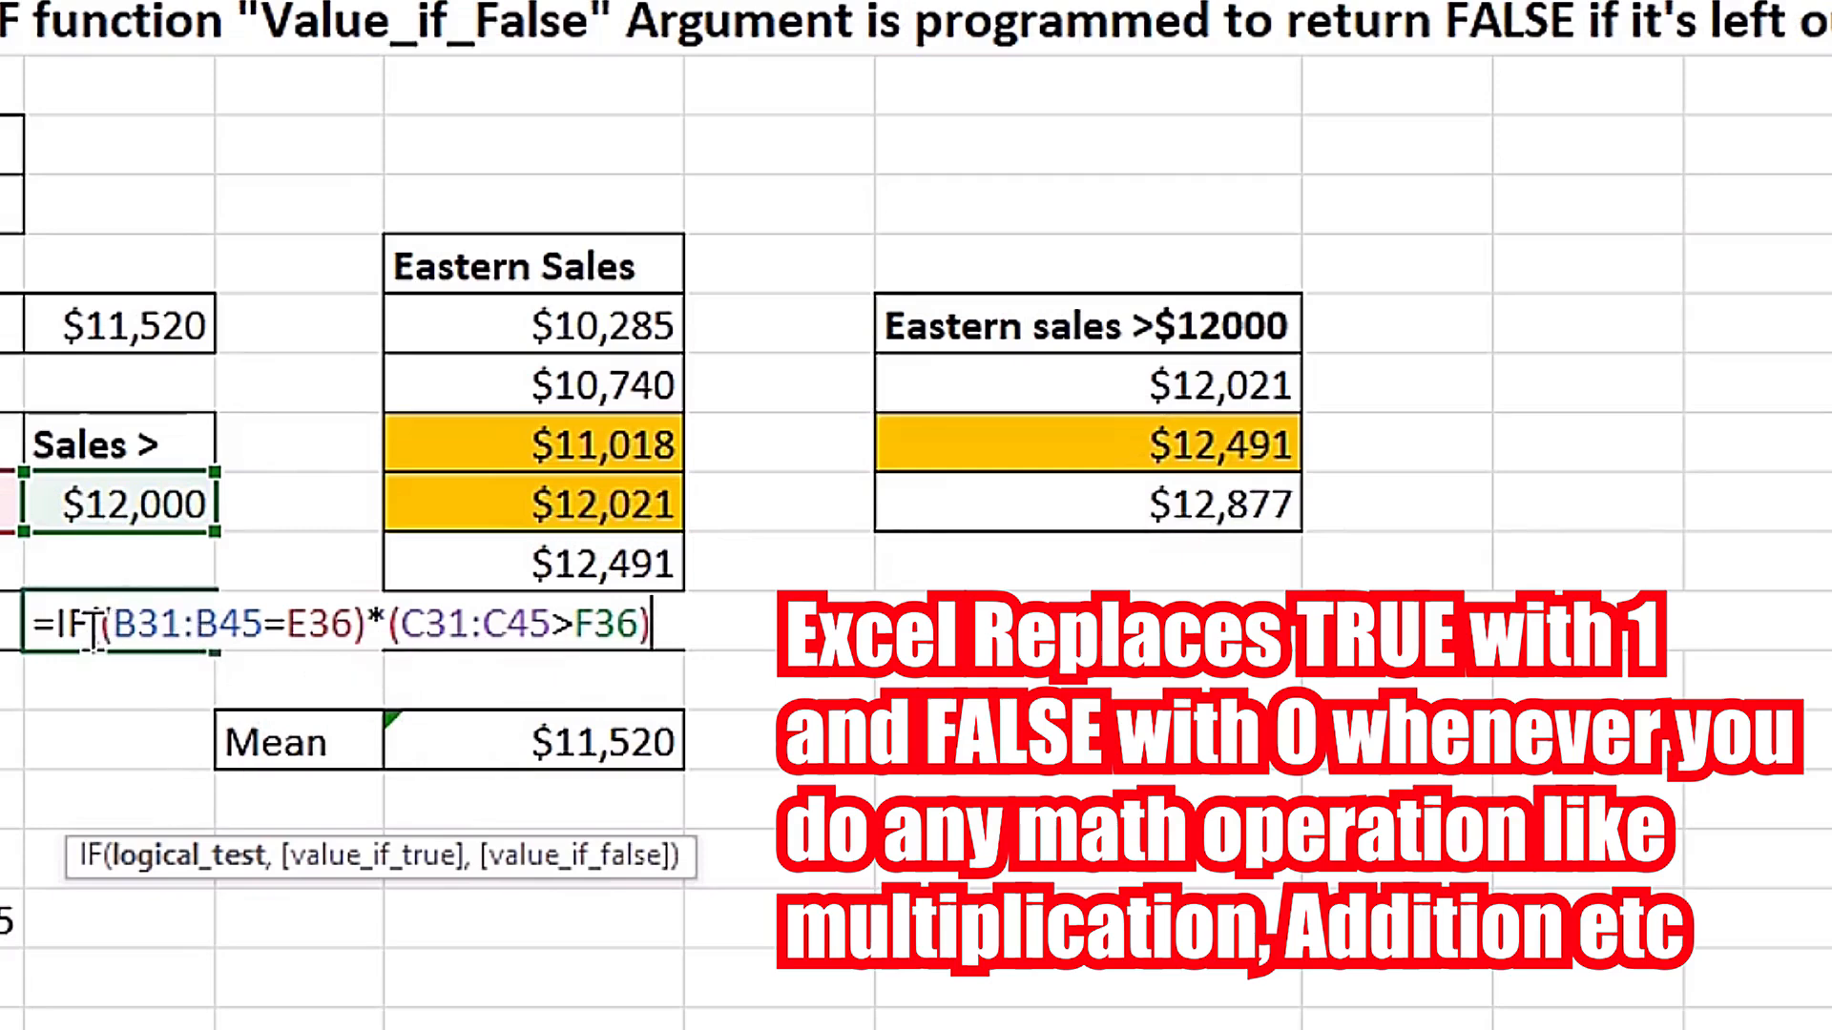
Evaluate the product of both conditions in F38 to preview the combined array, restore the references and return to the formula's end.
{"action": "left_click_drag", "start_coordinate": [99, 628], "coordinate": [681, 625]}
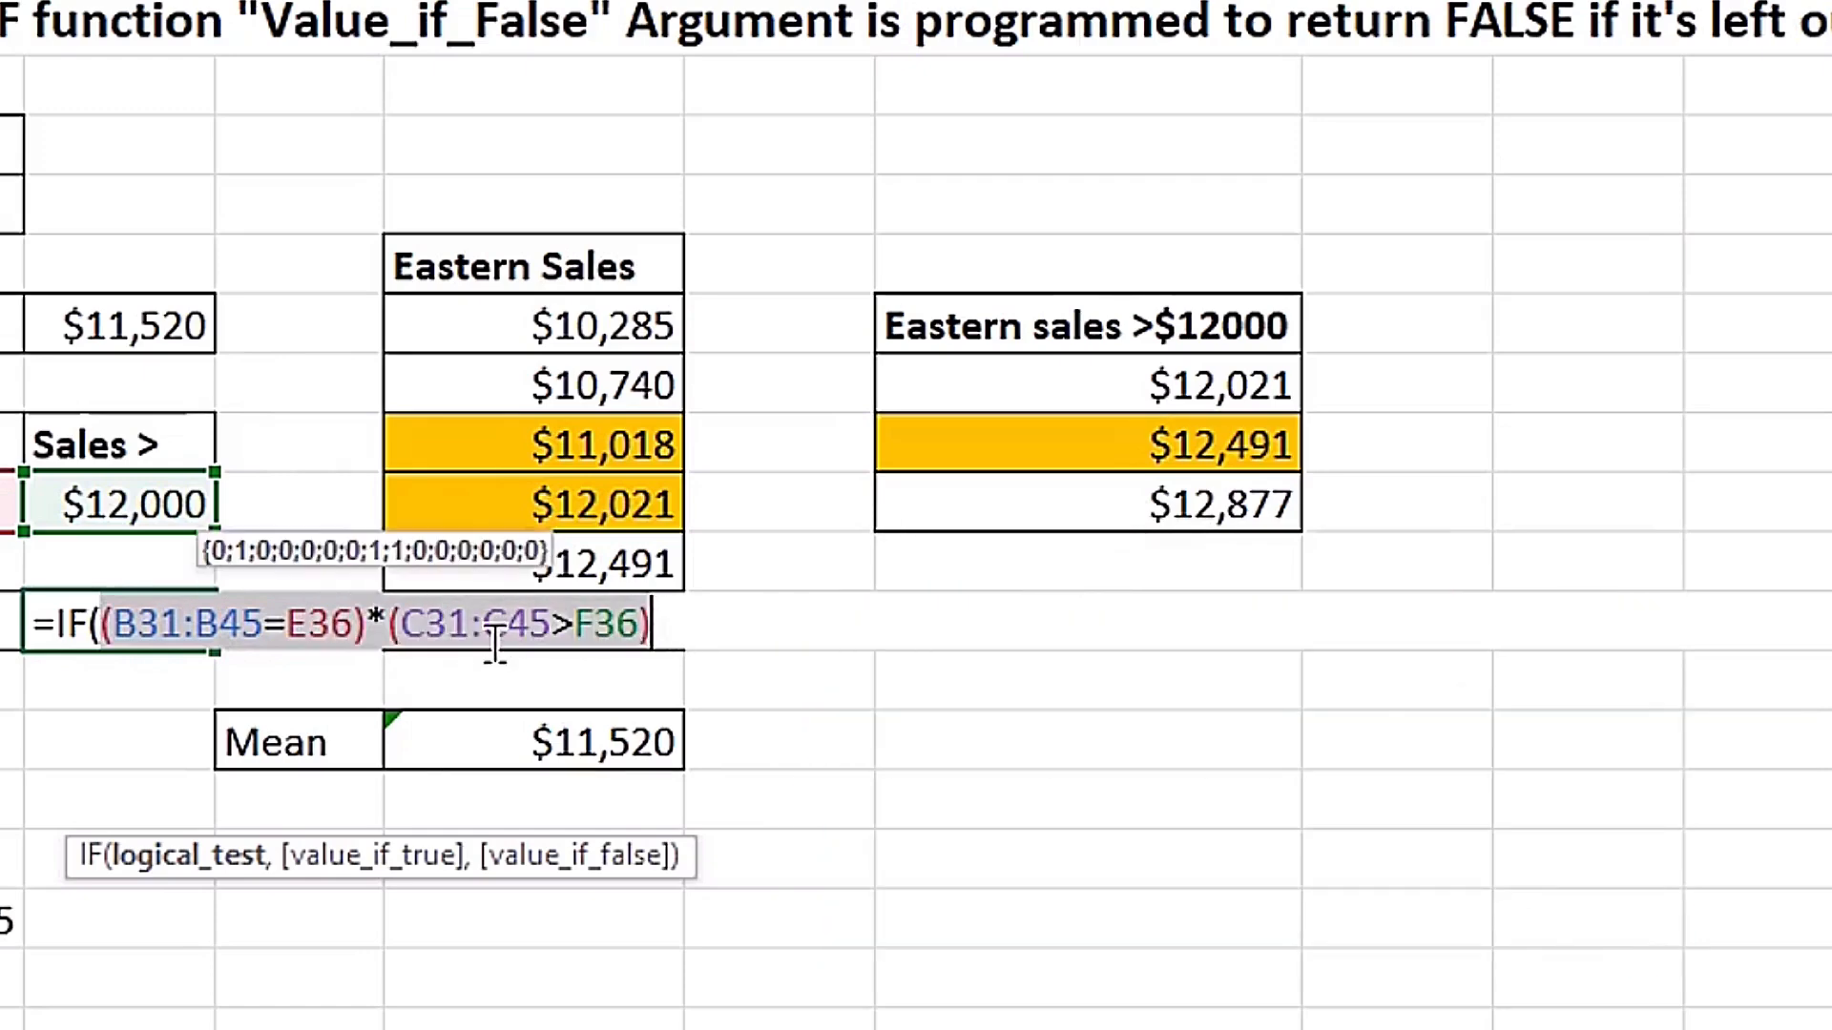
{"action": "key", "text": "F9"}
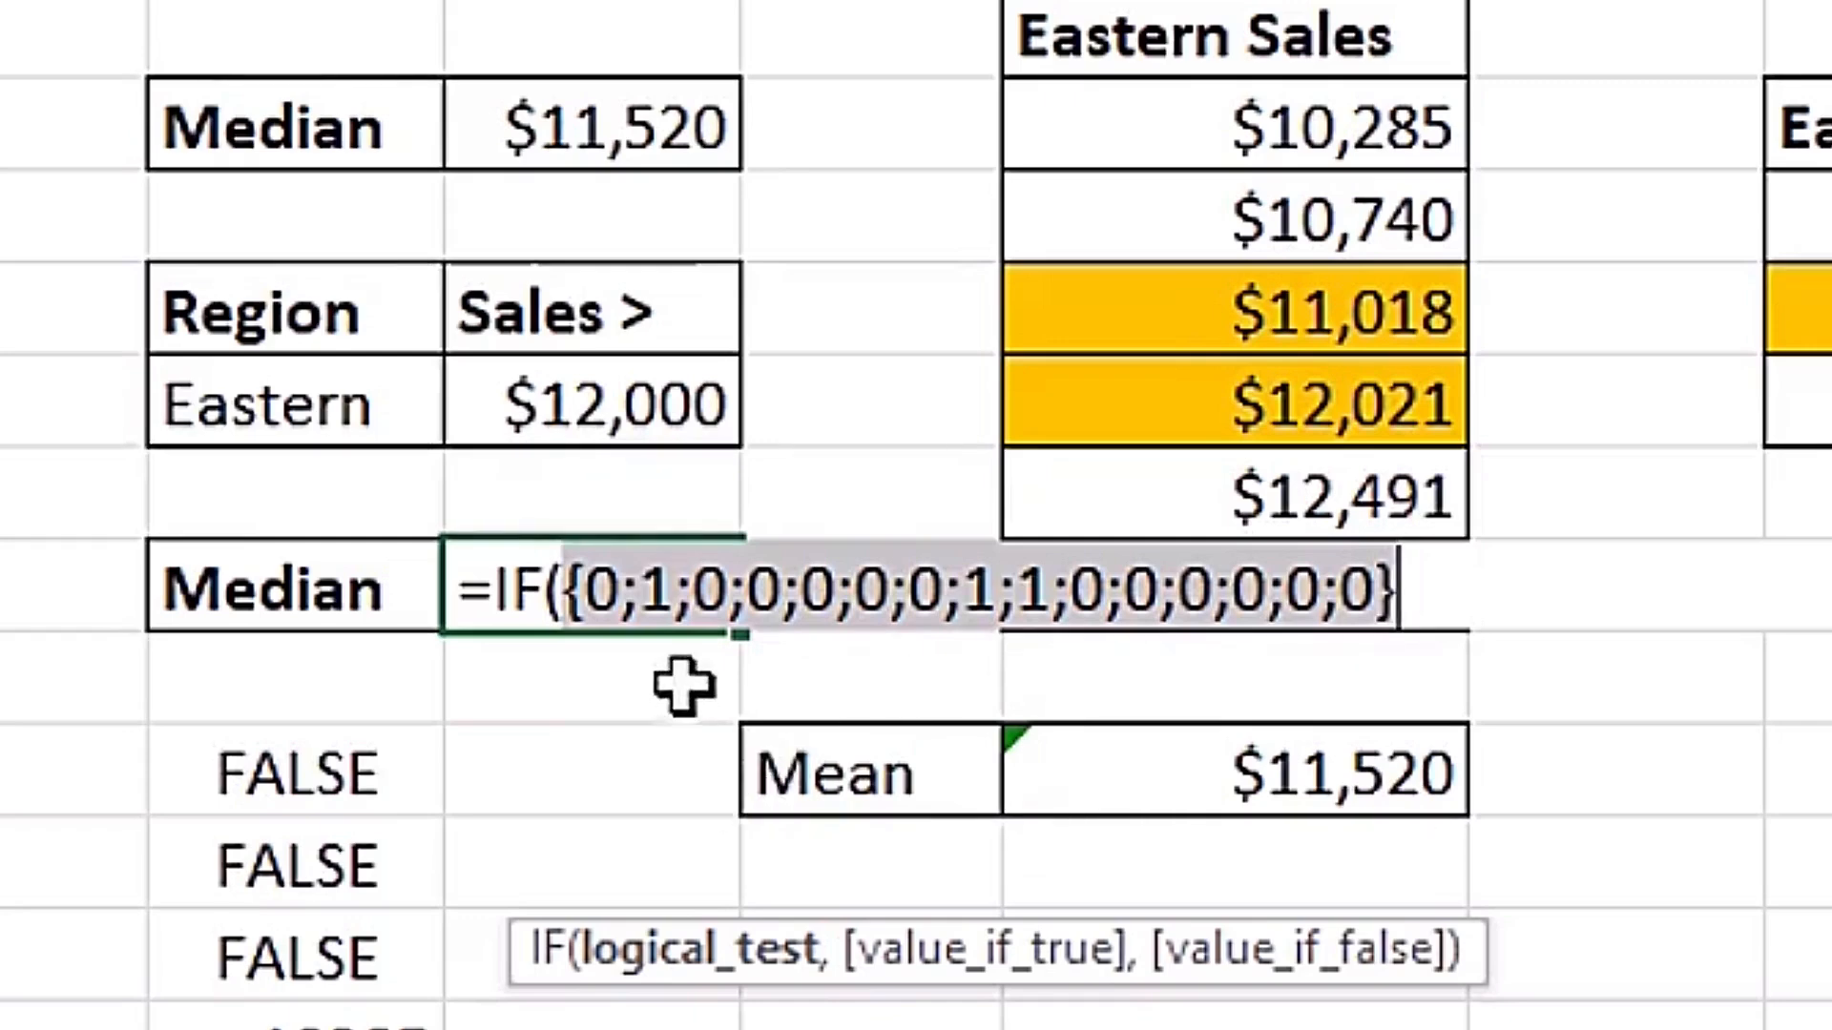
{"action": "key", "text": "ctrl+z"}
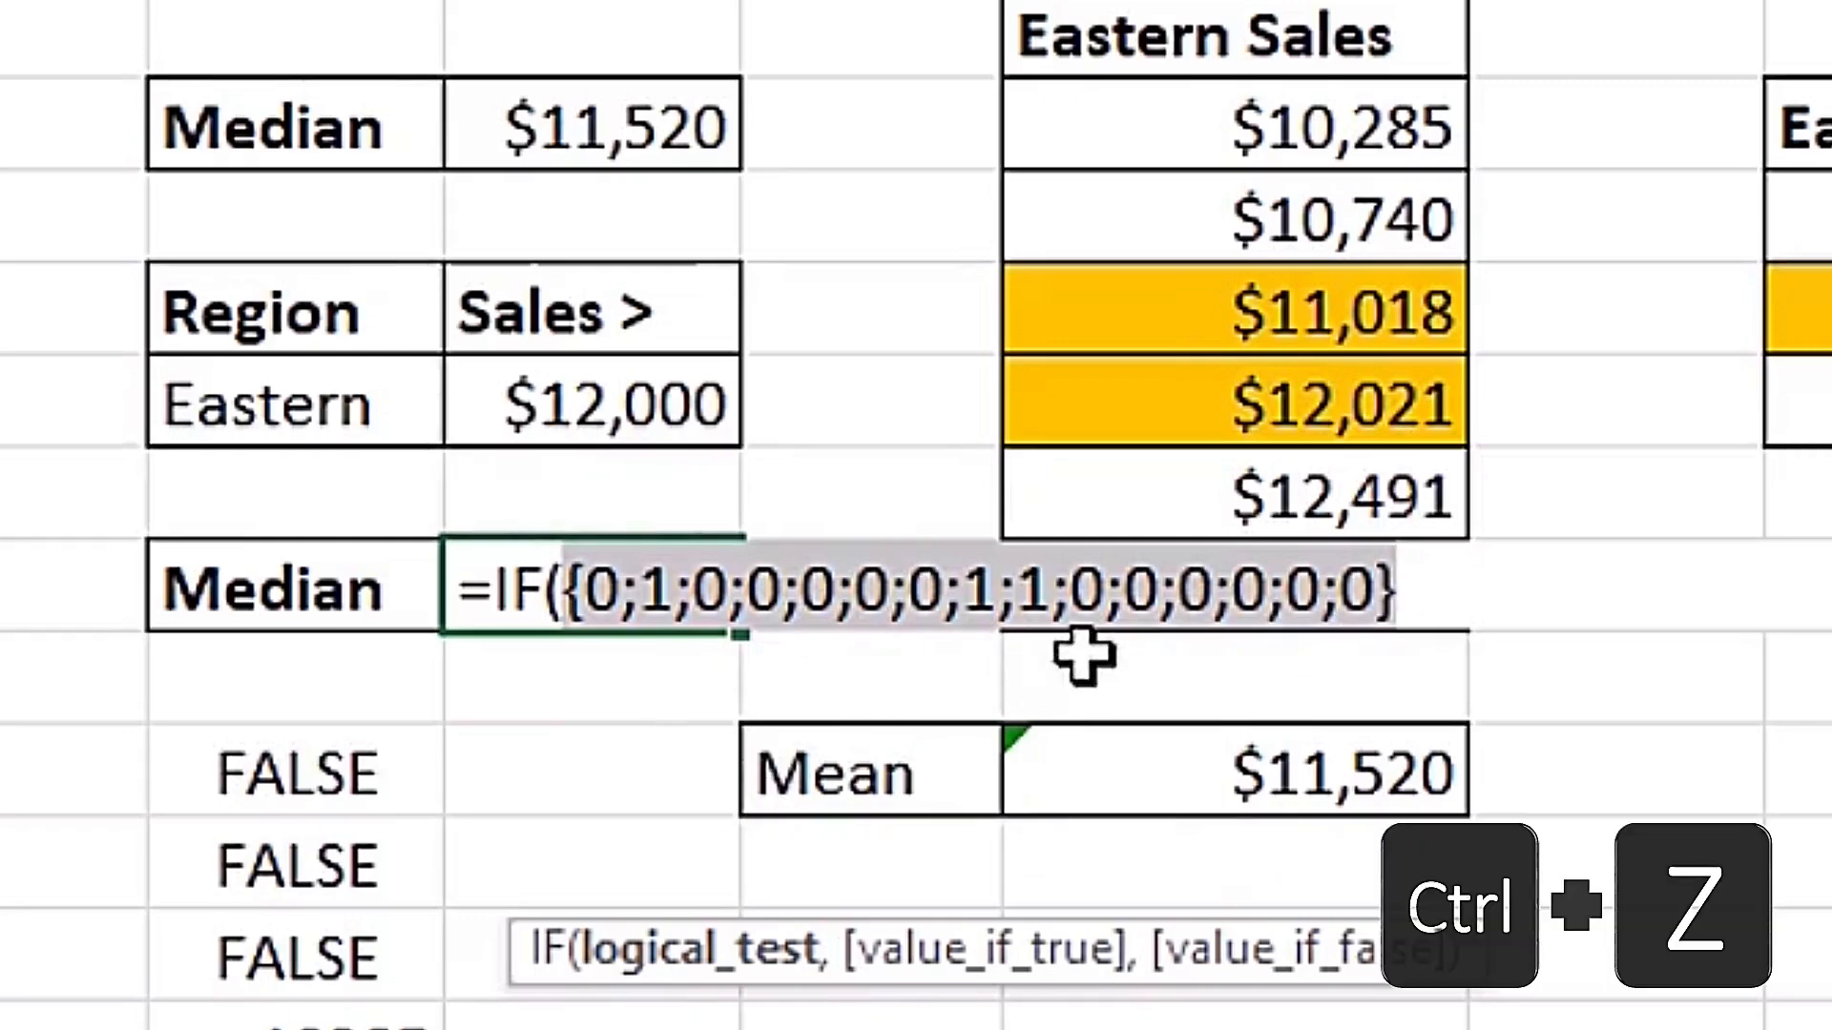
{"action": "left_click", "coordinate": [1444, 588]}
{"action": "left_click_drag", "start_coordinate": [1028, 956], "coordinate": [992, 685]}
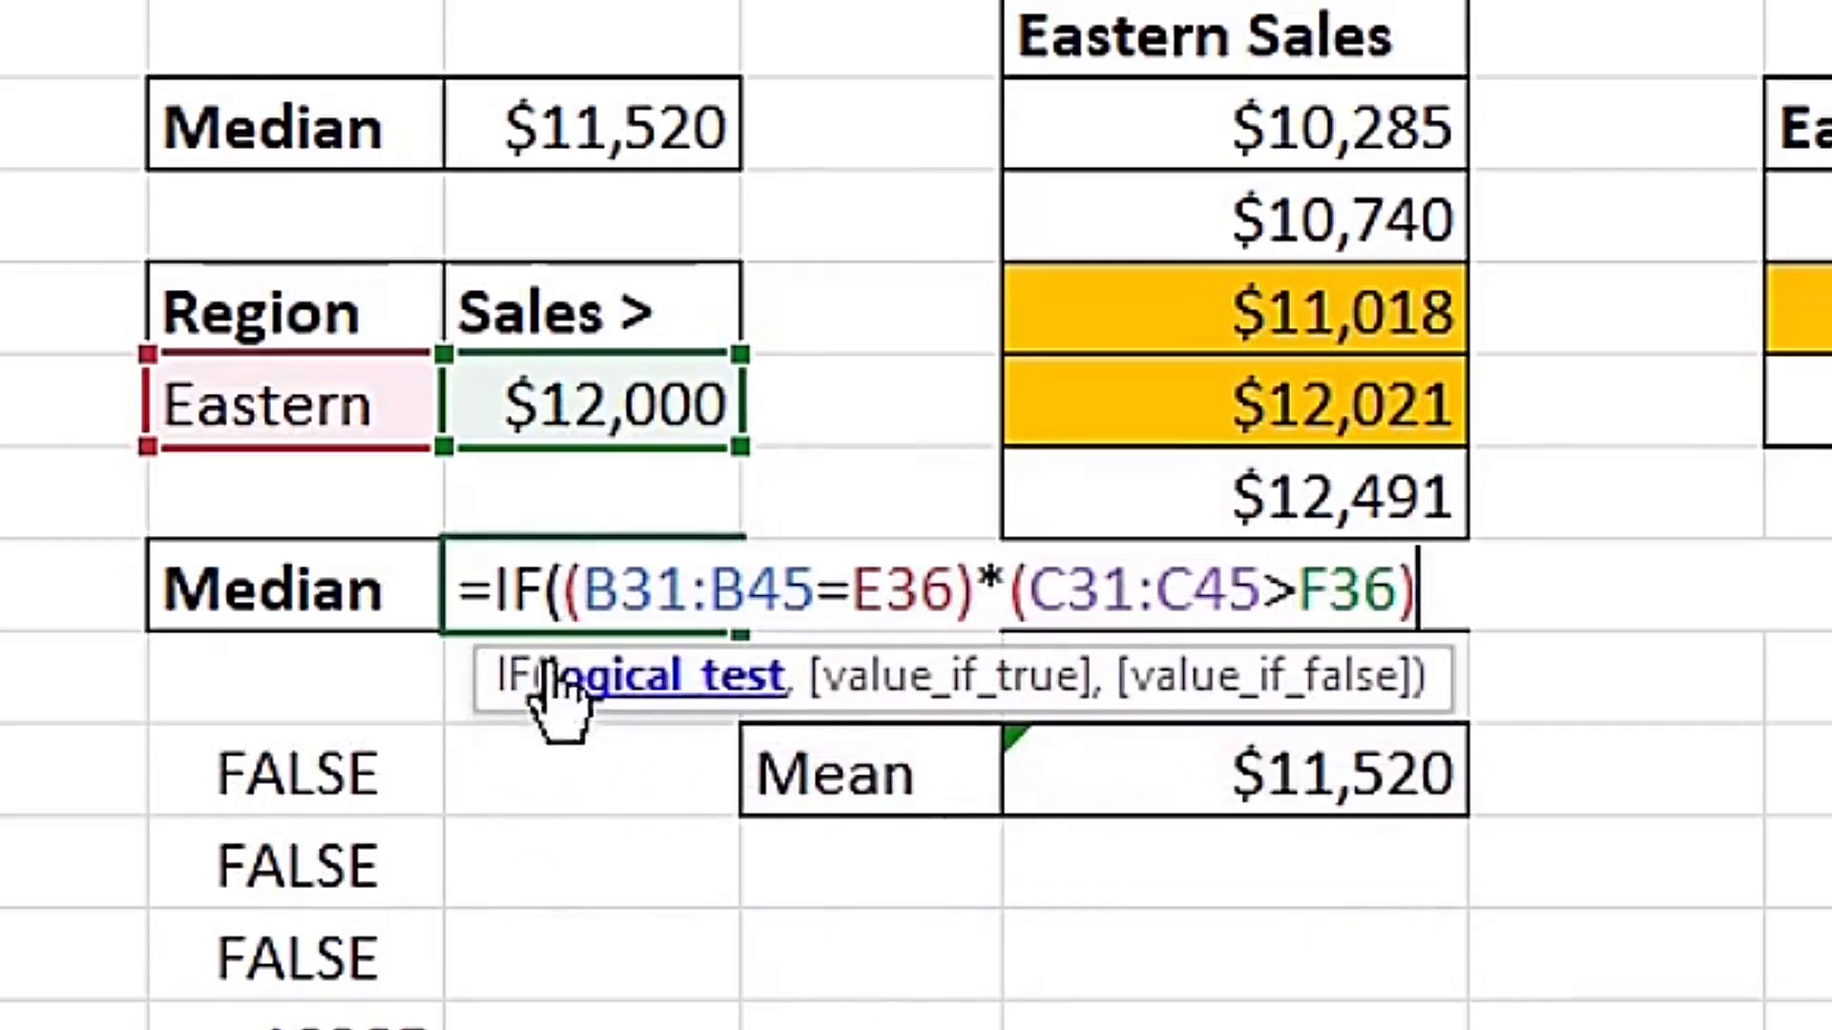
{"action": "left_click", "coordinate": [1419, 587]}
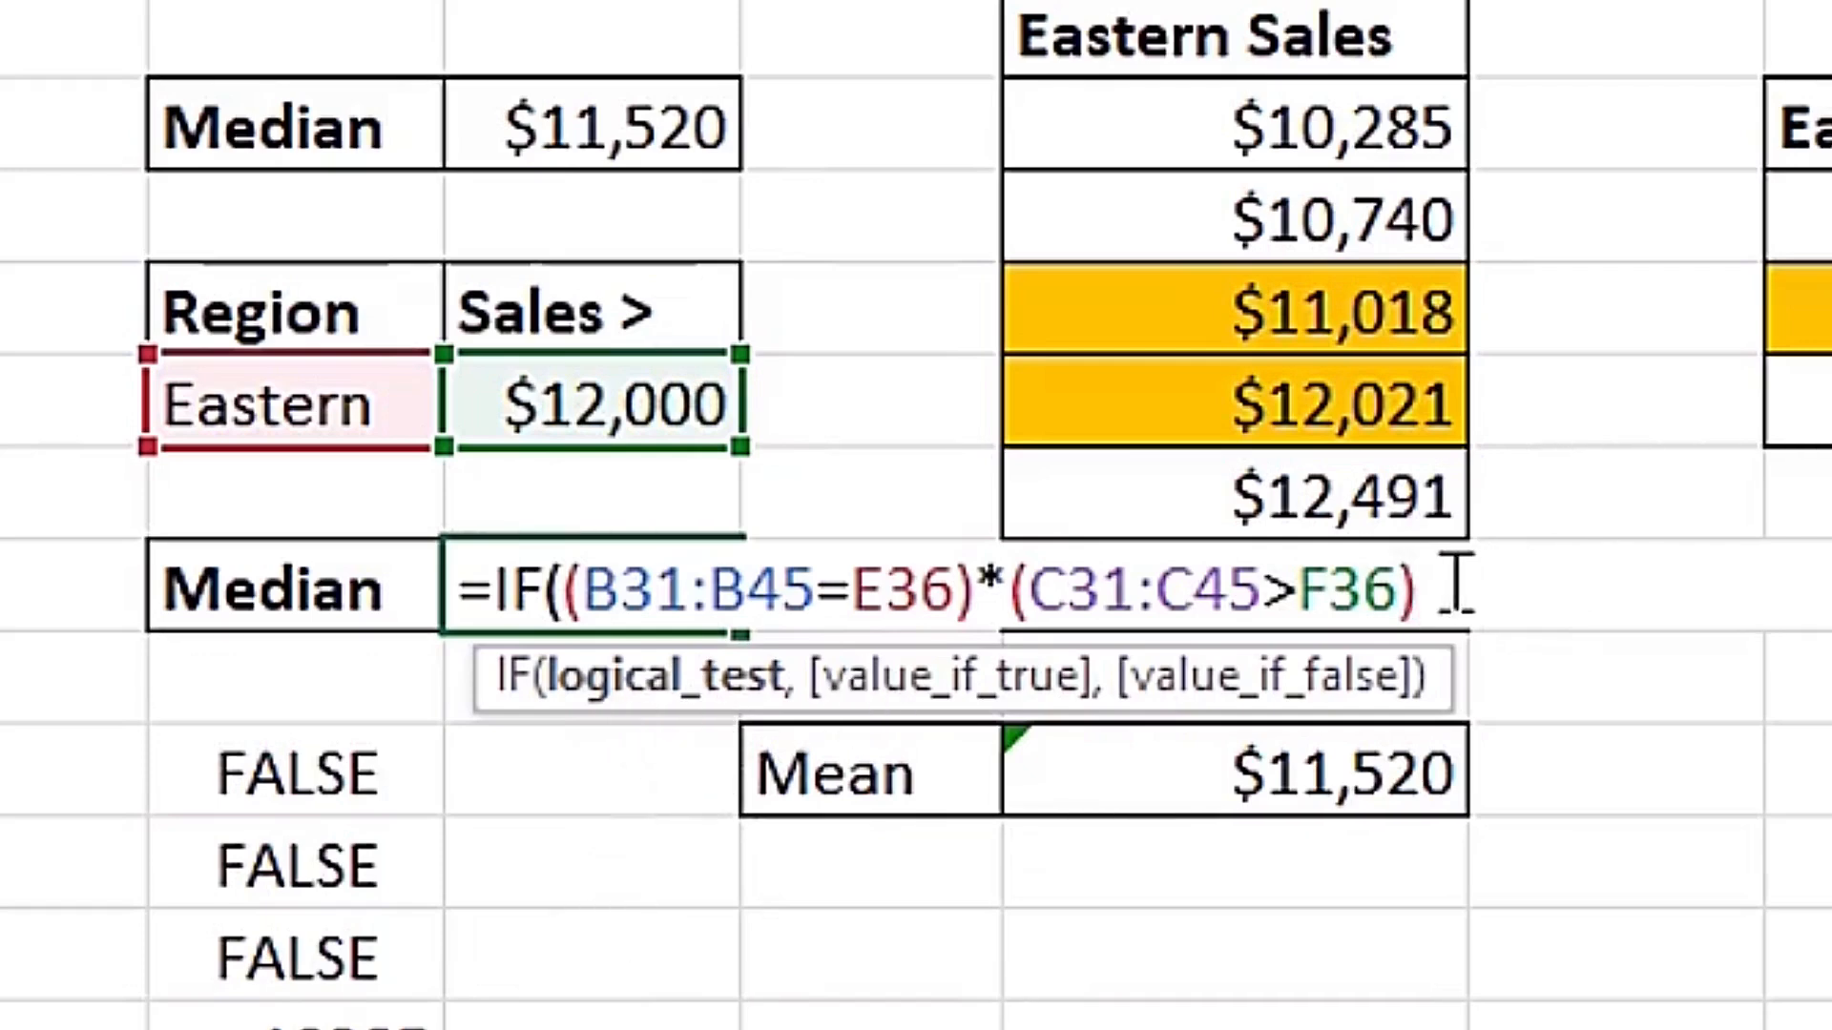
Set the sales range C31:C45 as the IF formula's value if true in F38 and close the function.
{"action": "type", "text": ","}
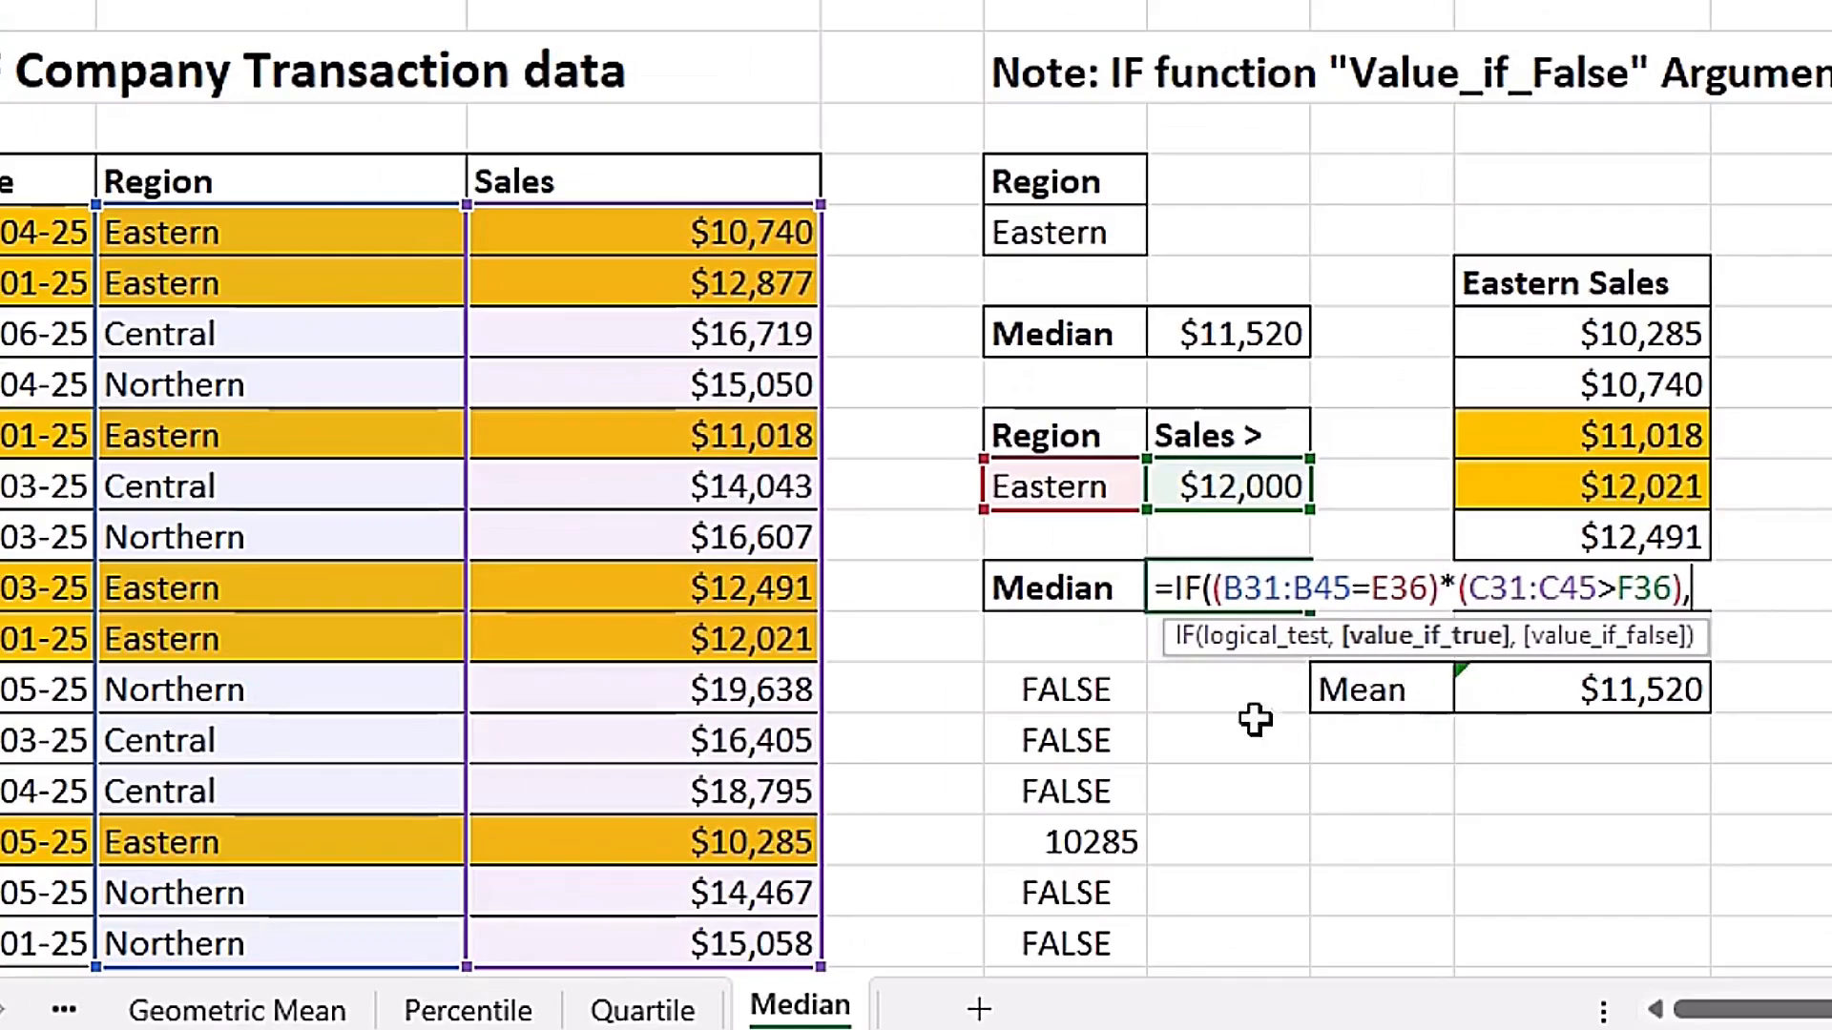
{"action": "left_click_drag", "start_coordinate": [694, 232], "coordinate": [685, 944]}
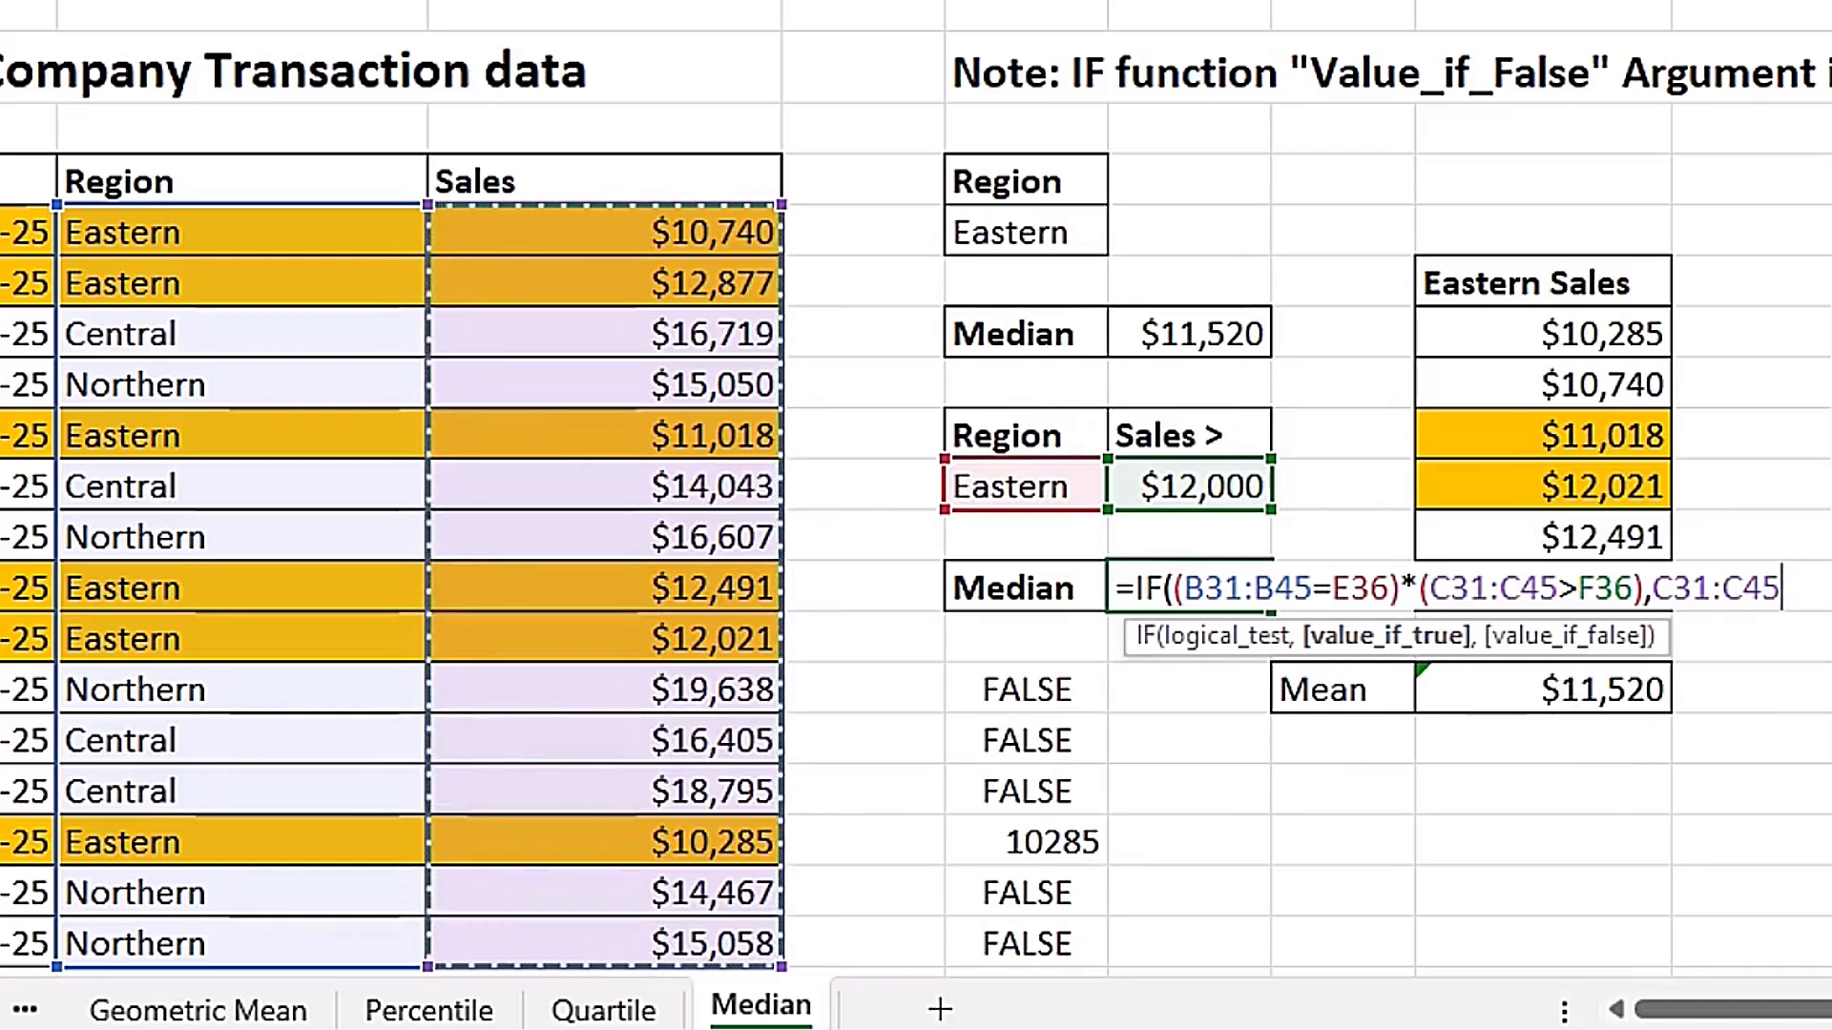
{"action": "type", "text": ")"}
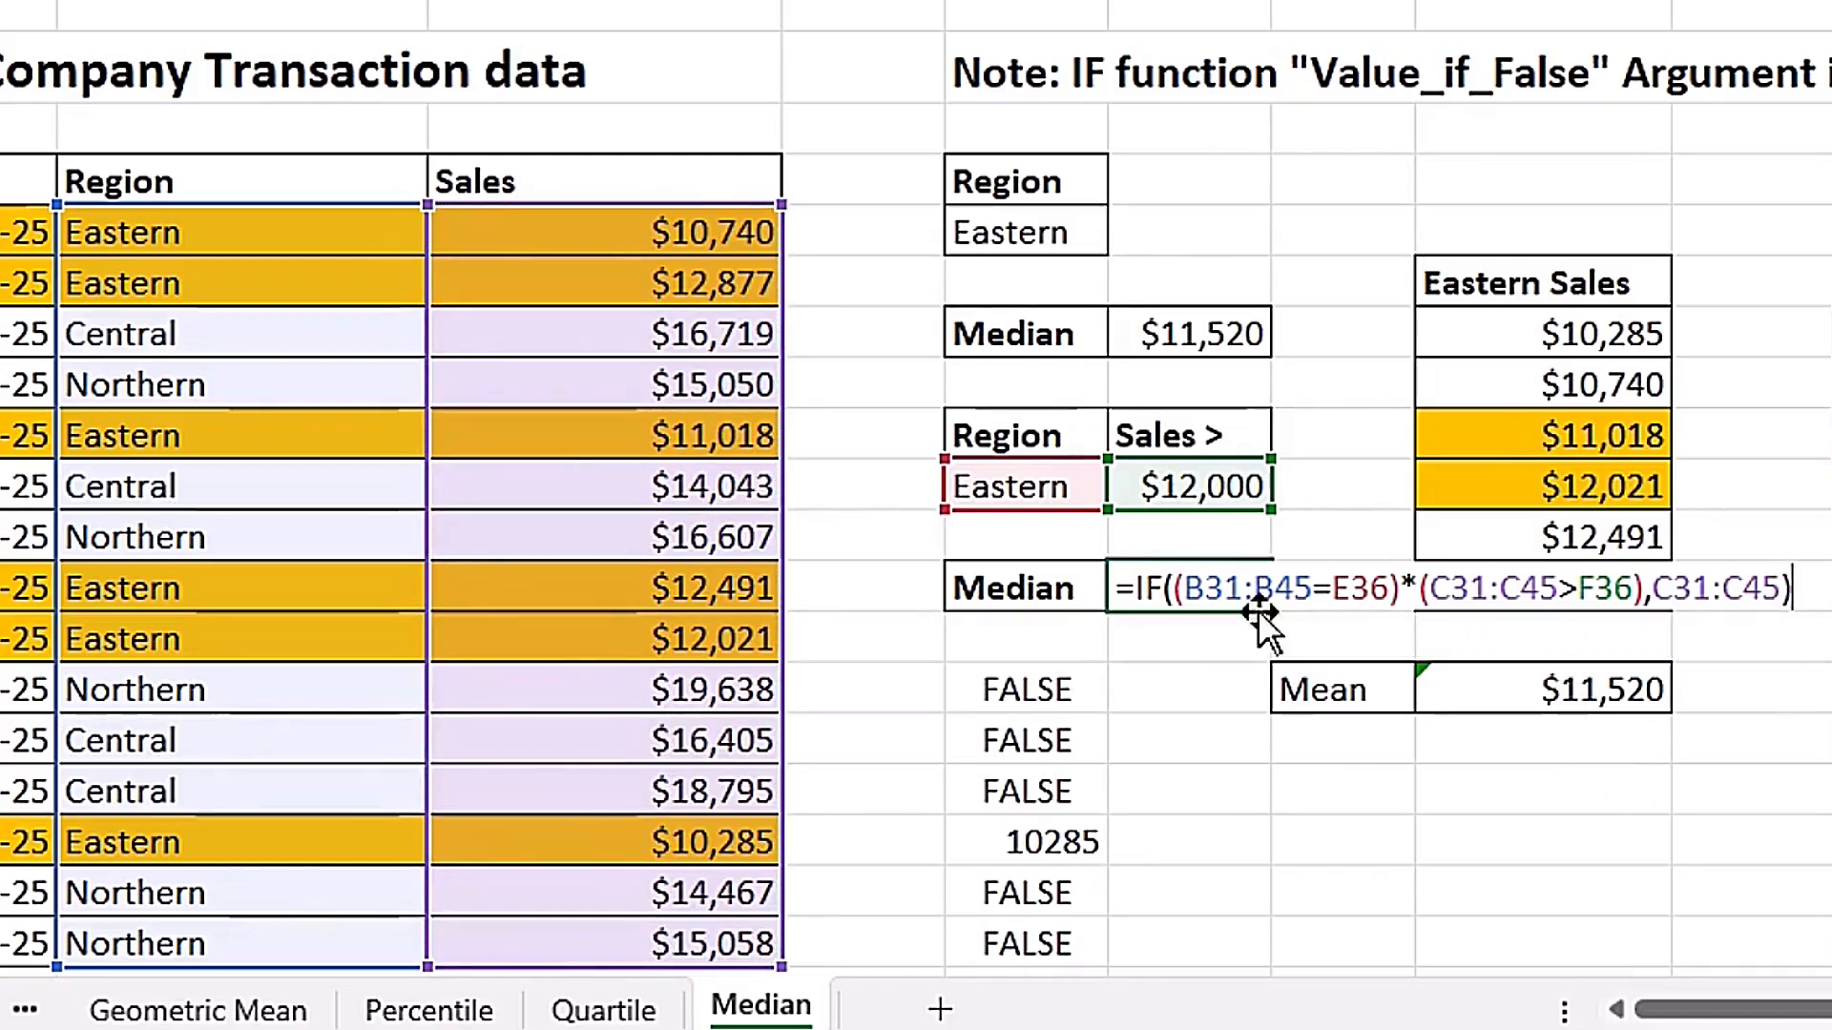
Evaluate the complete IF function in F38 to preview the array it returns, and restore the formula.
{"action": "left_click_drag", "start_coordinate": [1128, 584], "coordinate": [1794, 587]}
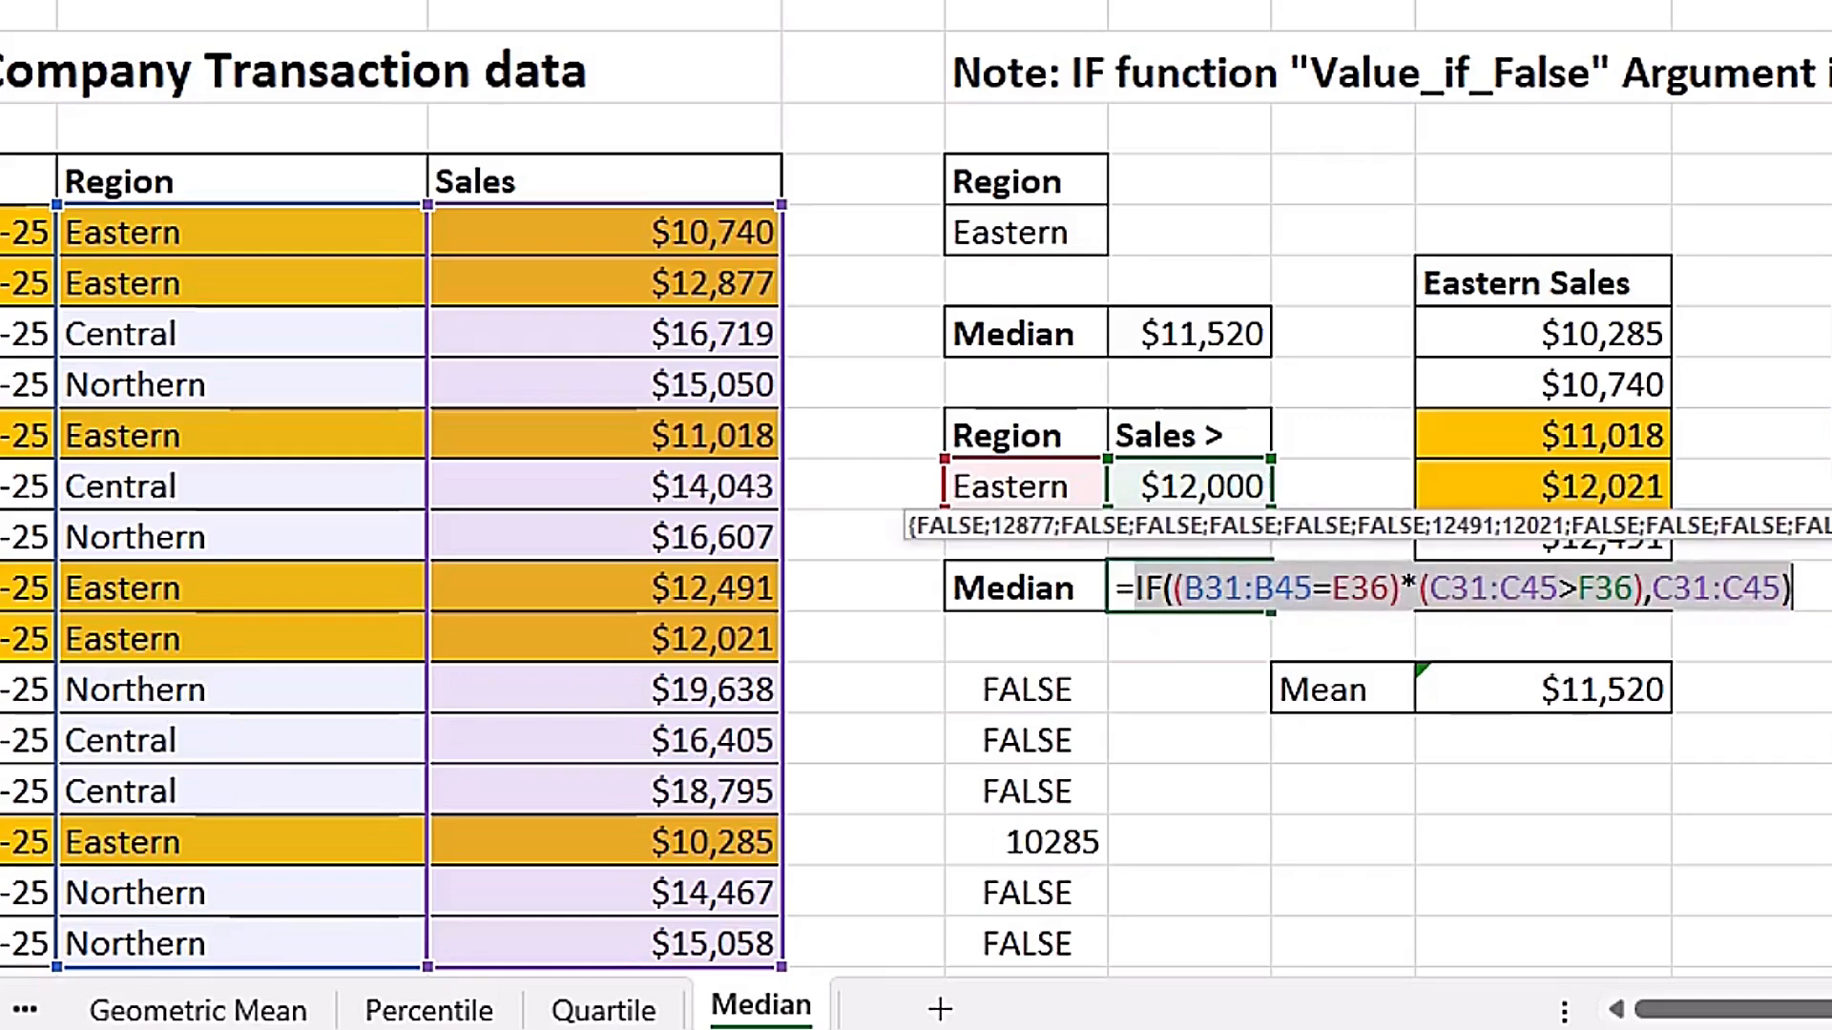
{"action": "key", "text": "F9"}
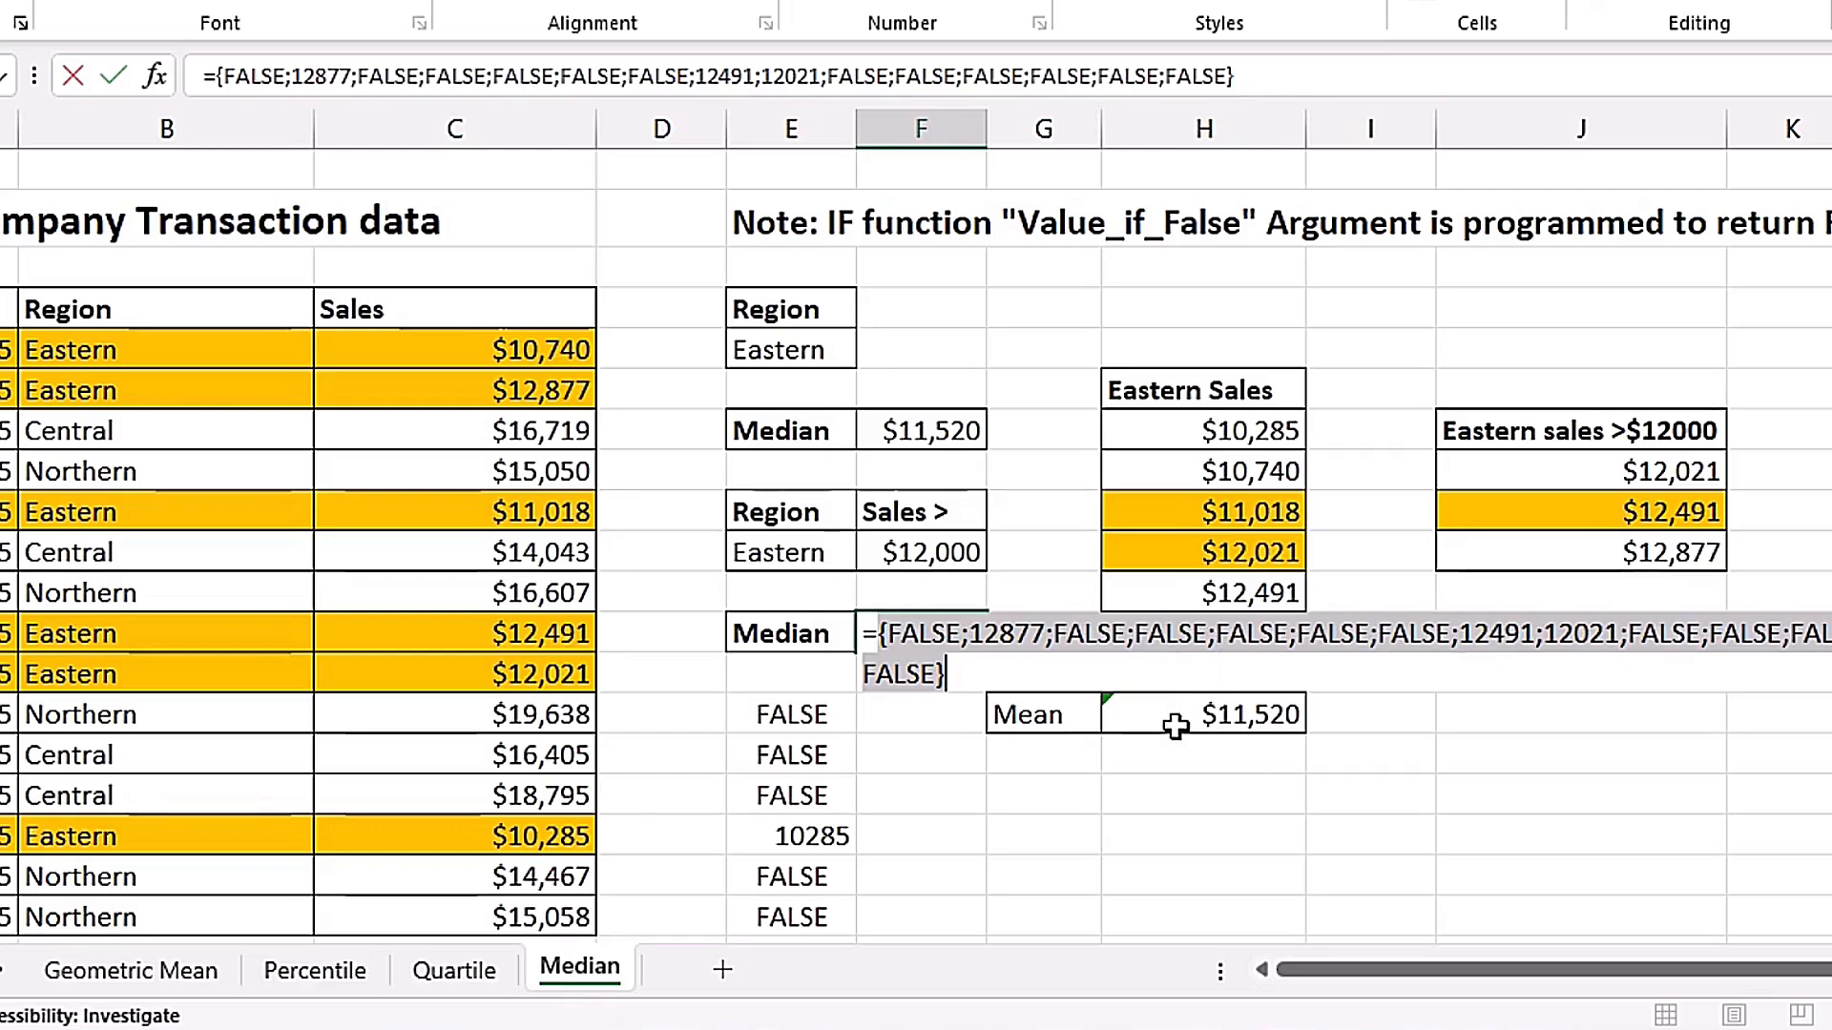
{"action": "key", "text": "ctrl+z"}
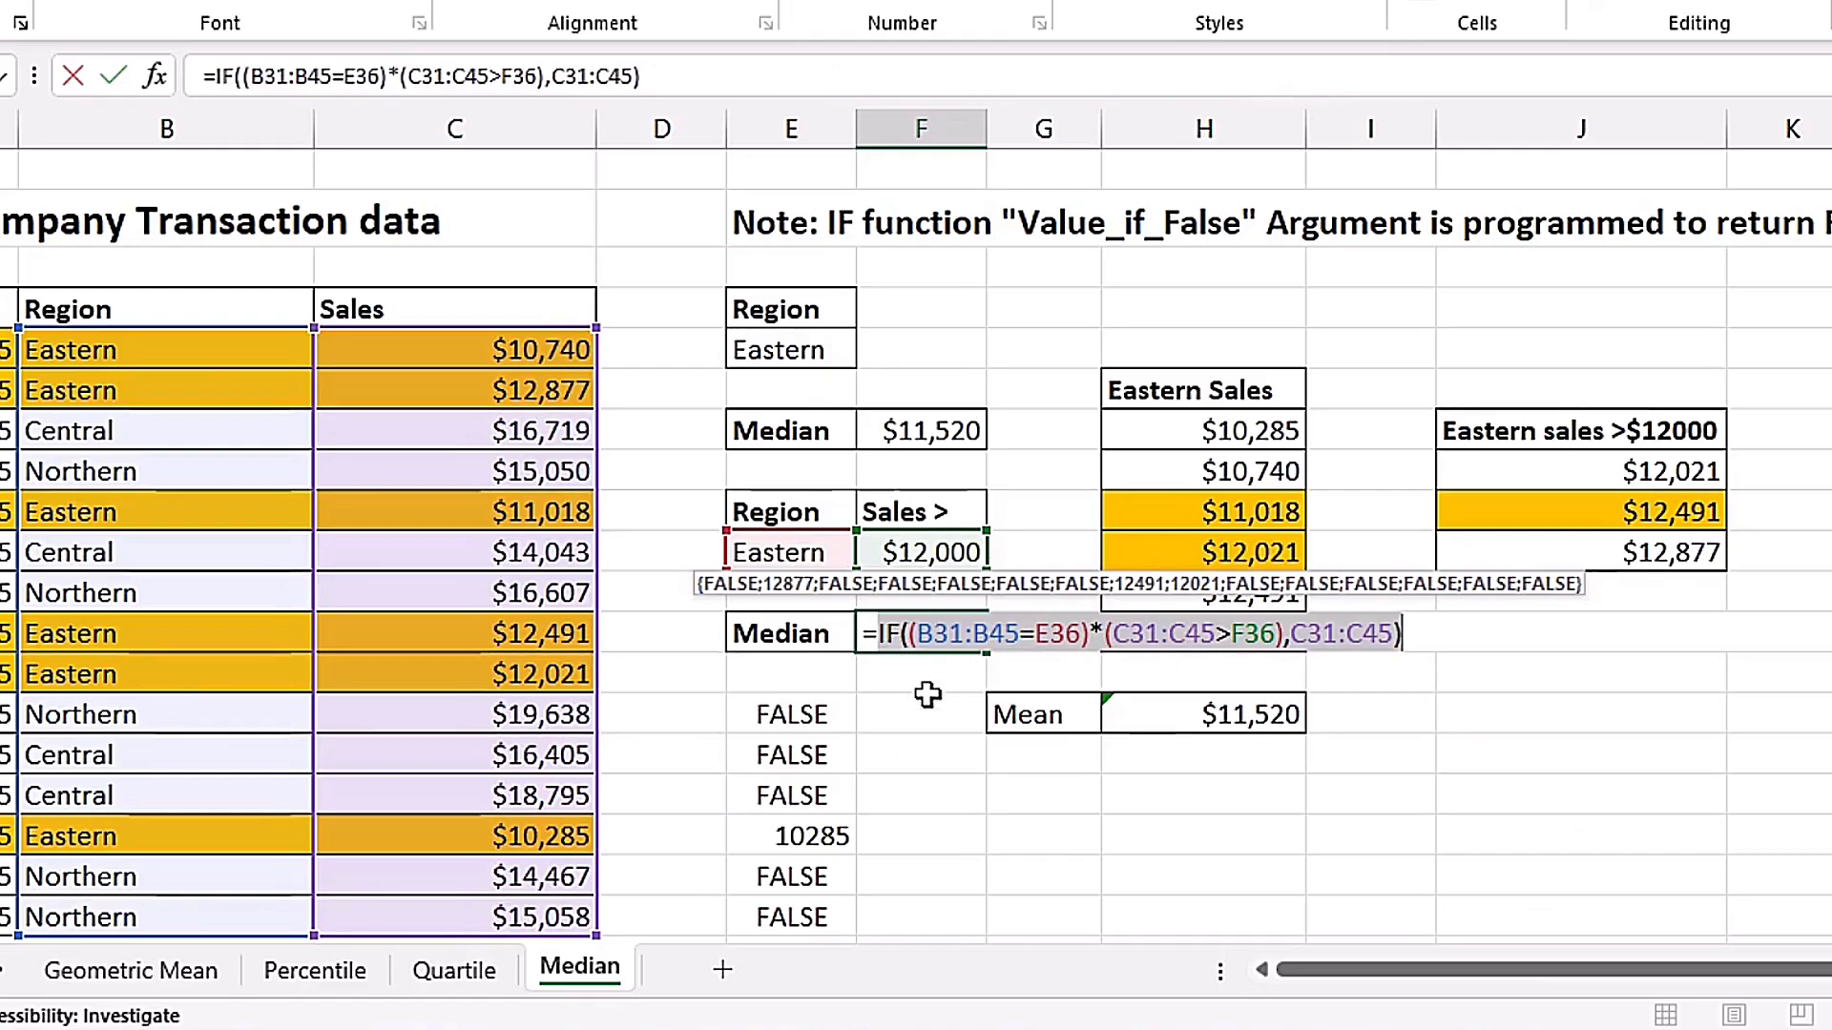
Wrap the IF function in F38 in MEDIAN and enter it as an array formula: =MEDIAN(IF((B31:B45=E36)*(C31:C45>F36),C31:C45)).
{"action": "left_click", "coordinate": [882, 636]}
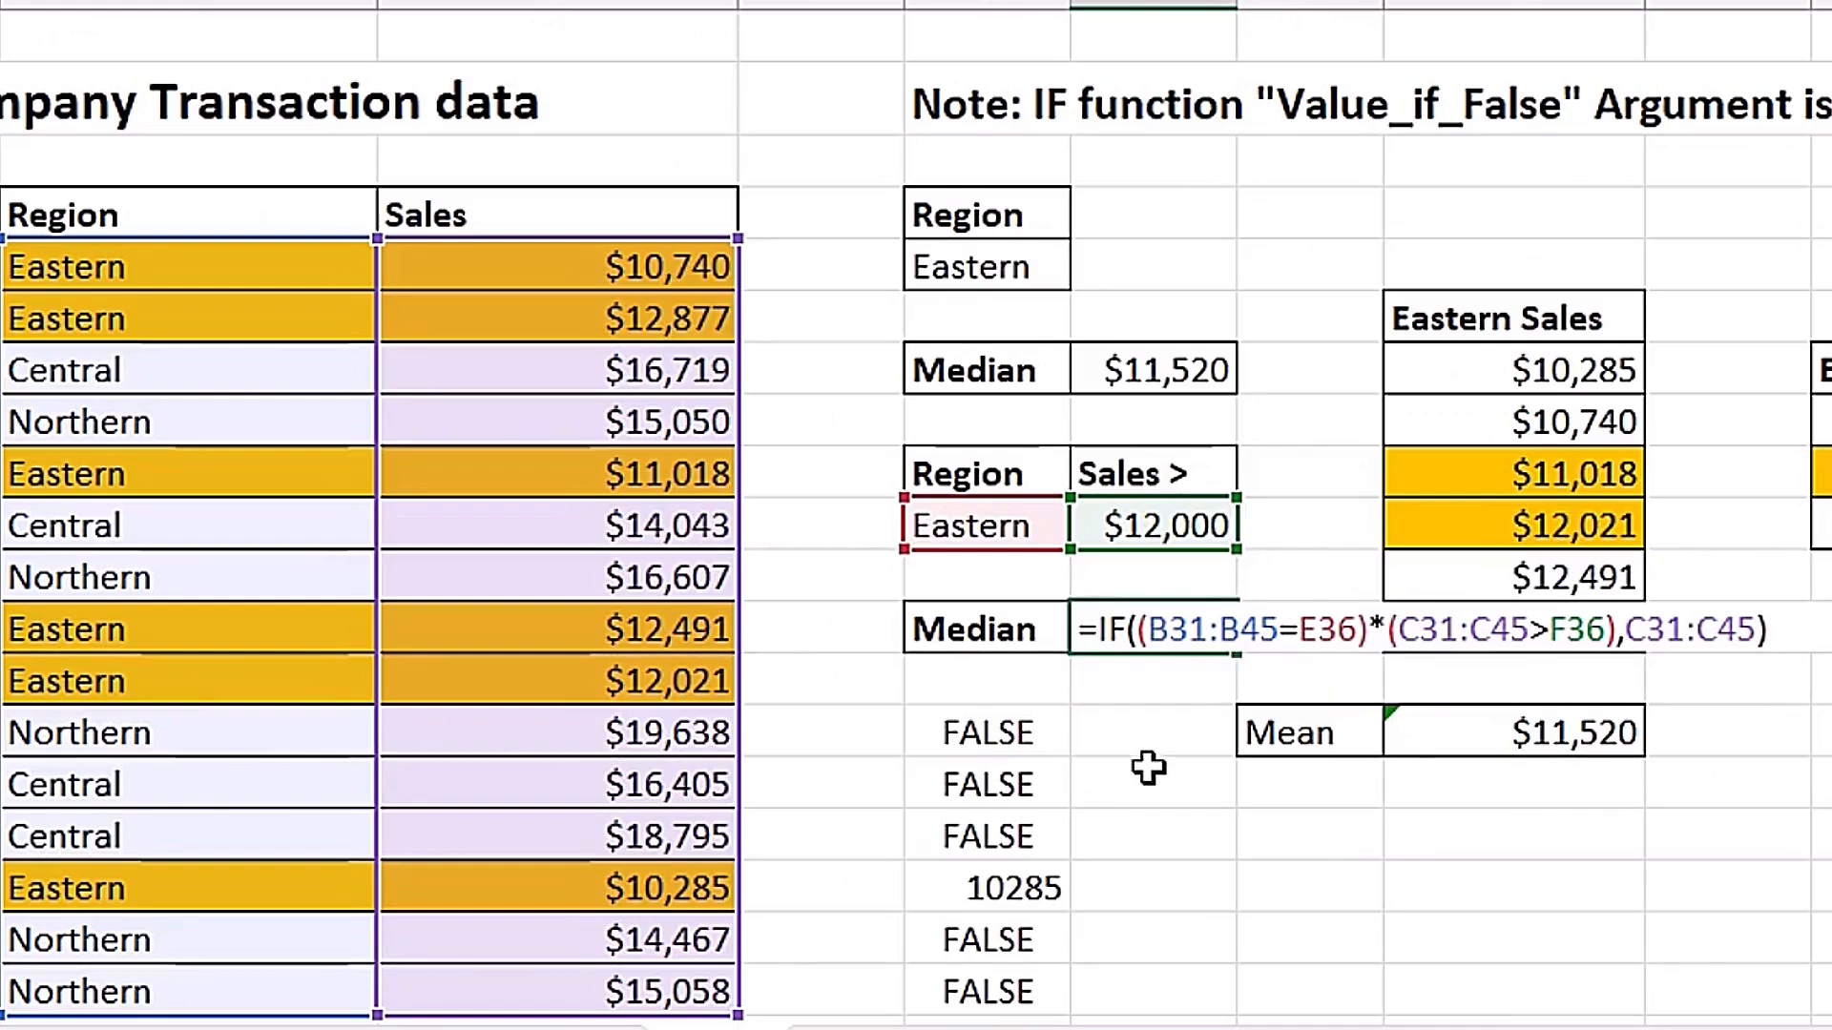
{"action": "type", "text": "med"}
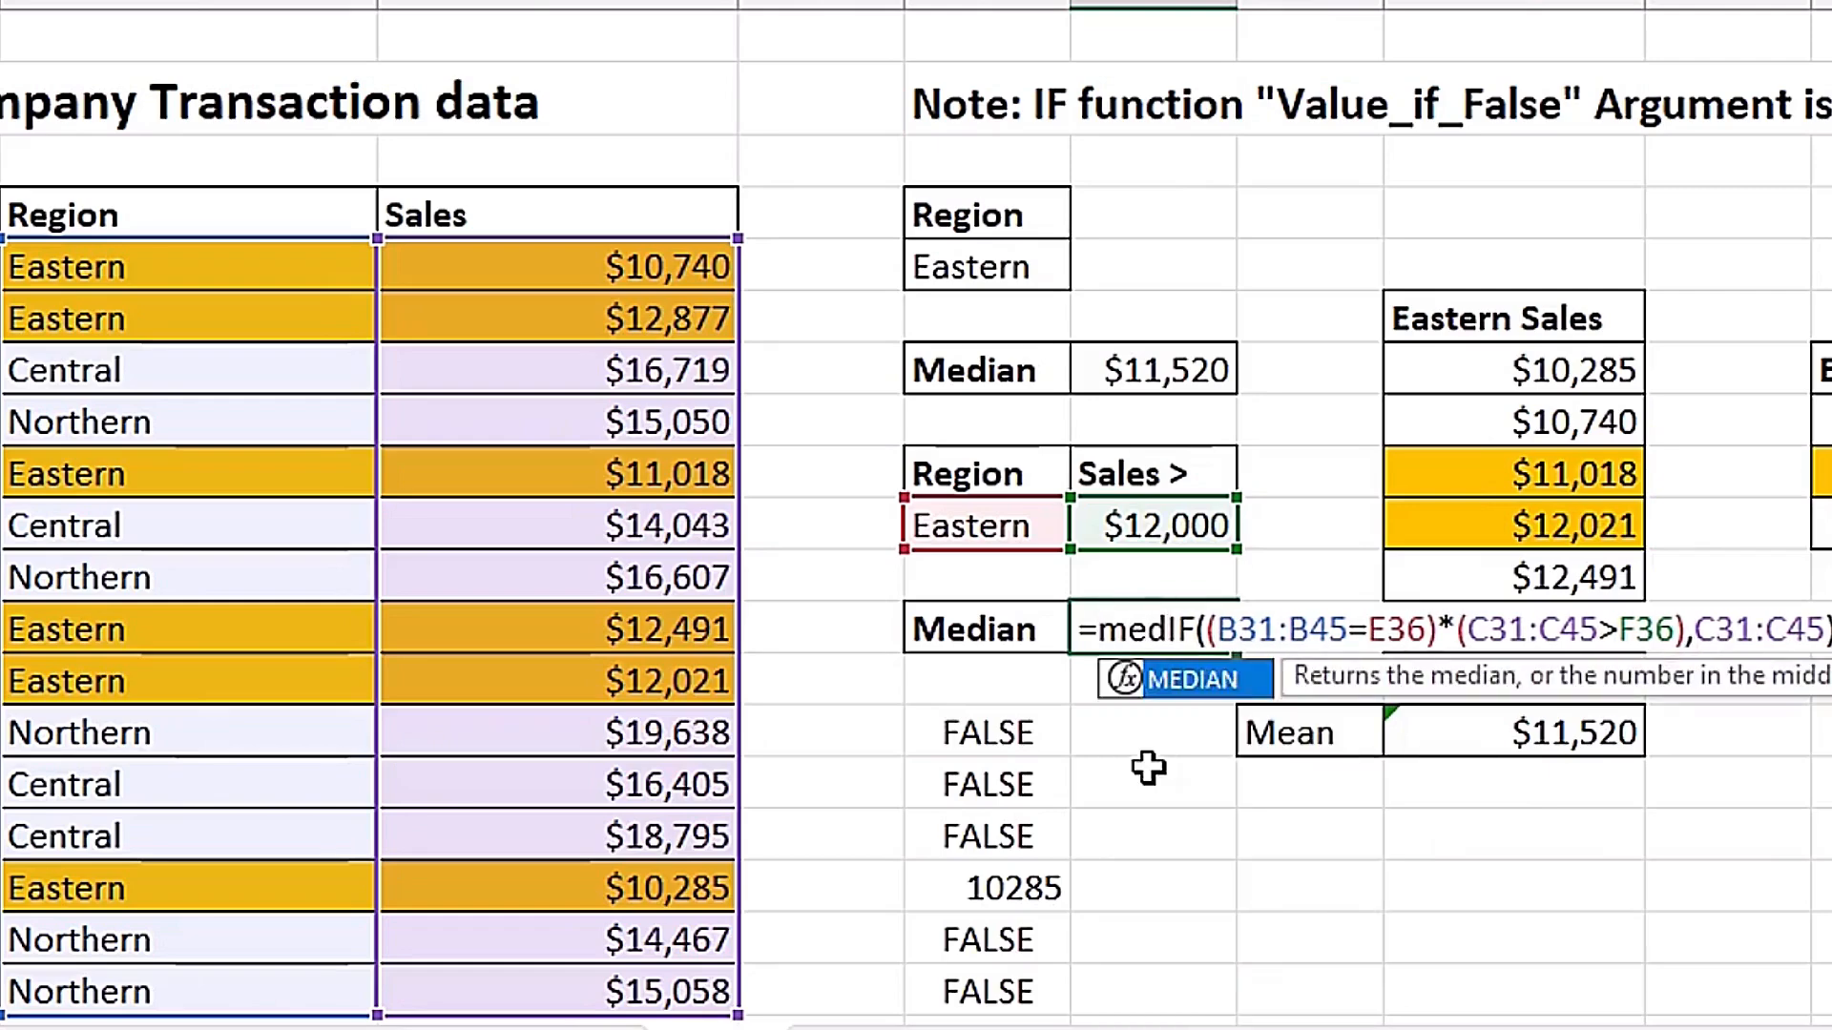
{"action": "key", "text": "Tab"}
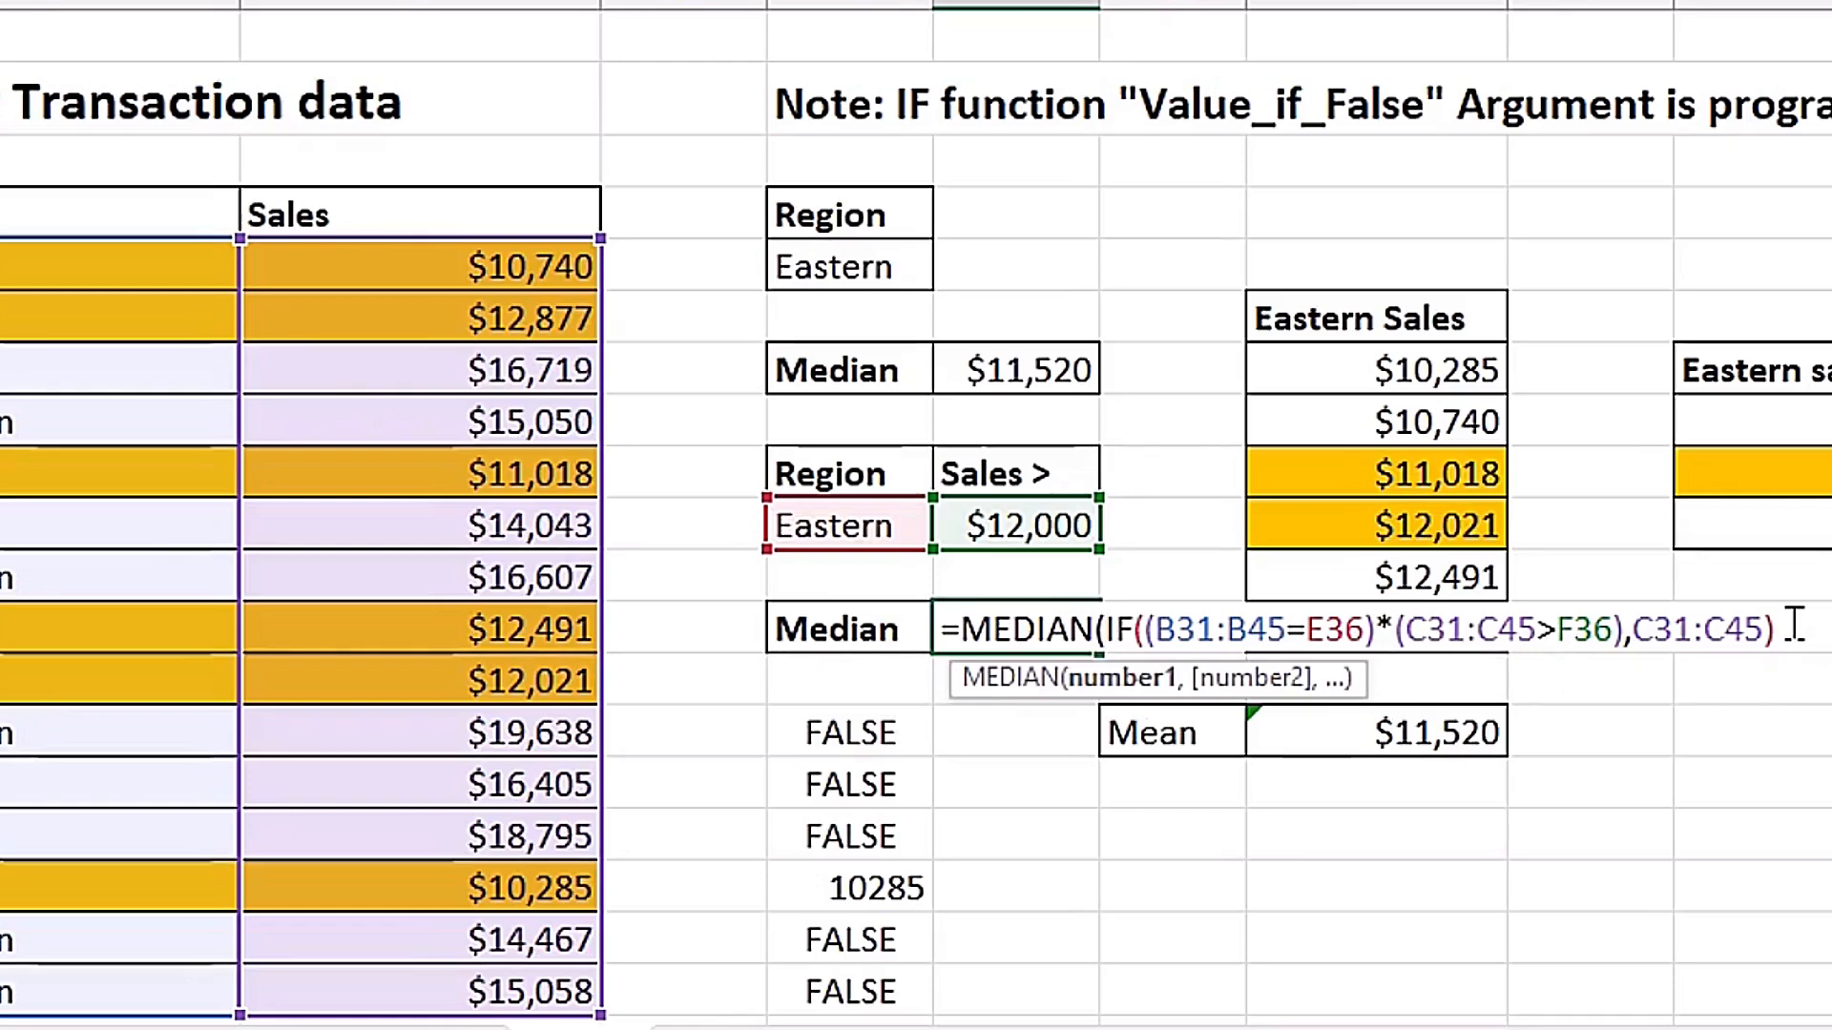
{"action": "type", "text": ")"}
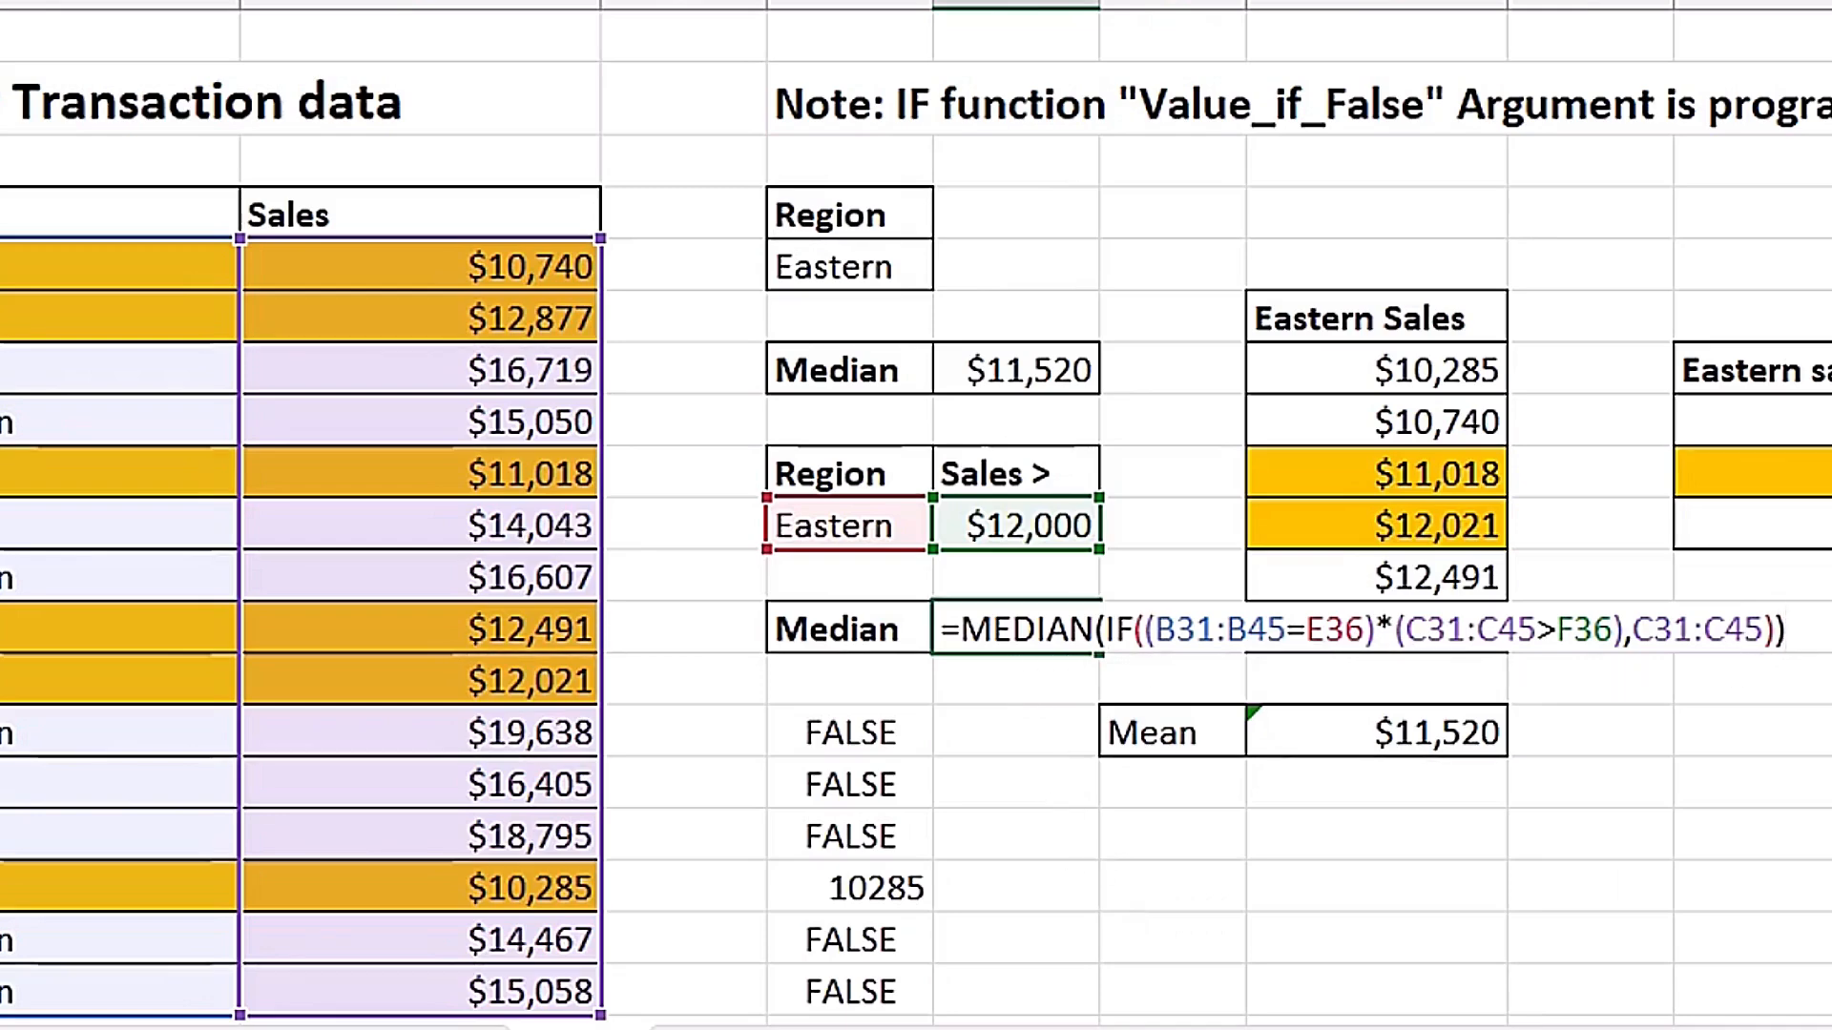
{"action": "key", "text": "Left"}
{"action": "key", "text": "Left"}
{"action": "key", "text": "Left"}
{"action": "key", "text": "Left"}
{"action": "key", "text": "Left"}
{"action": "key", "text": "Left"}
{"action": "key", "text": "Left"}
{"action": "key", "text": "Left"}
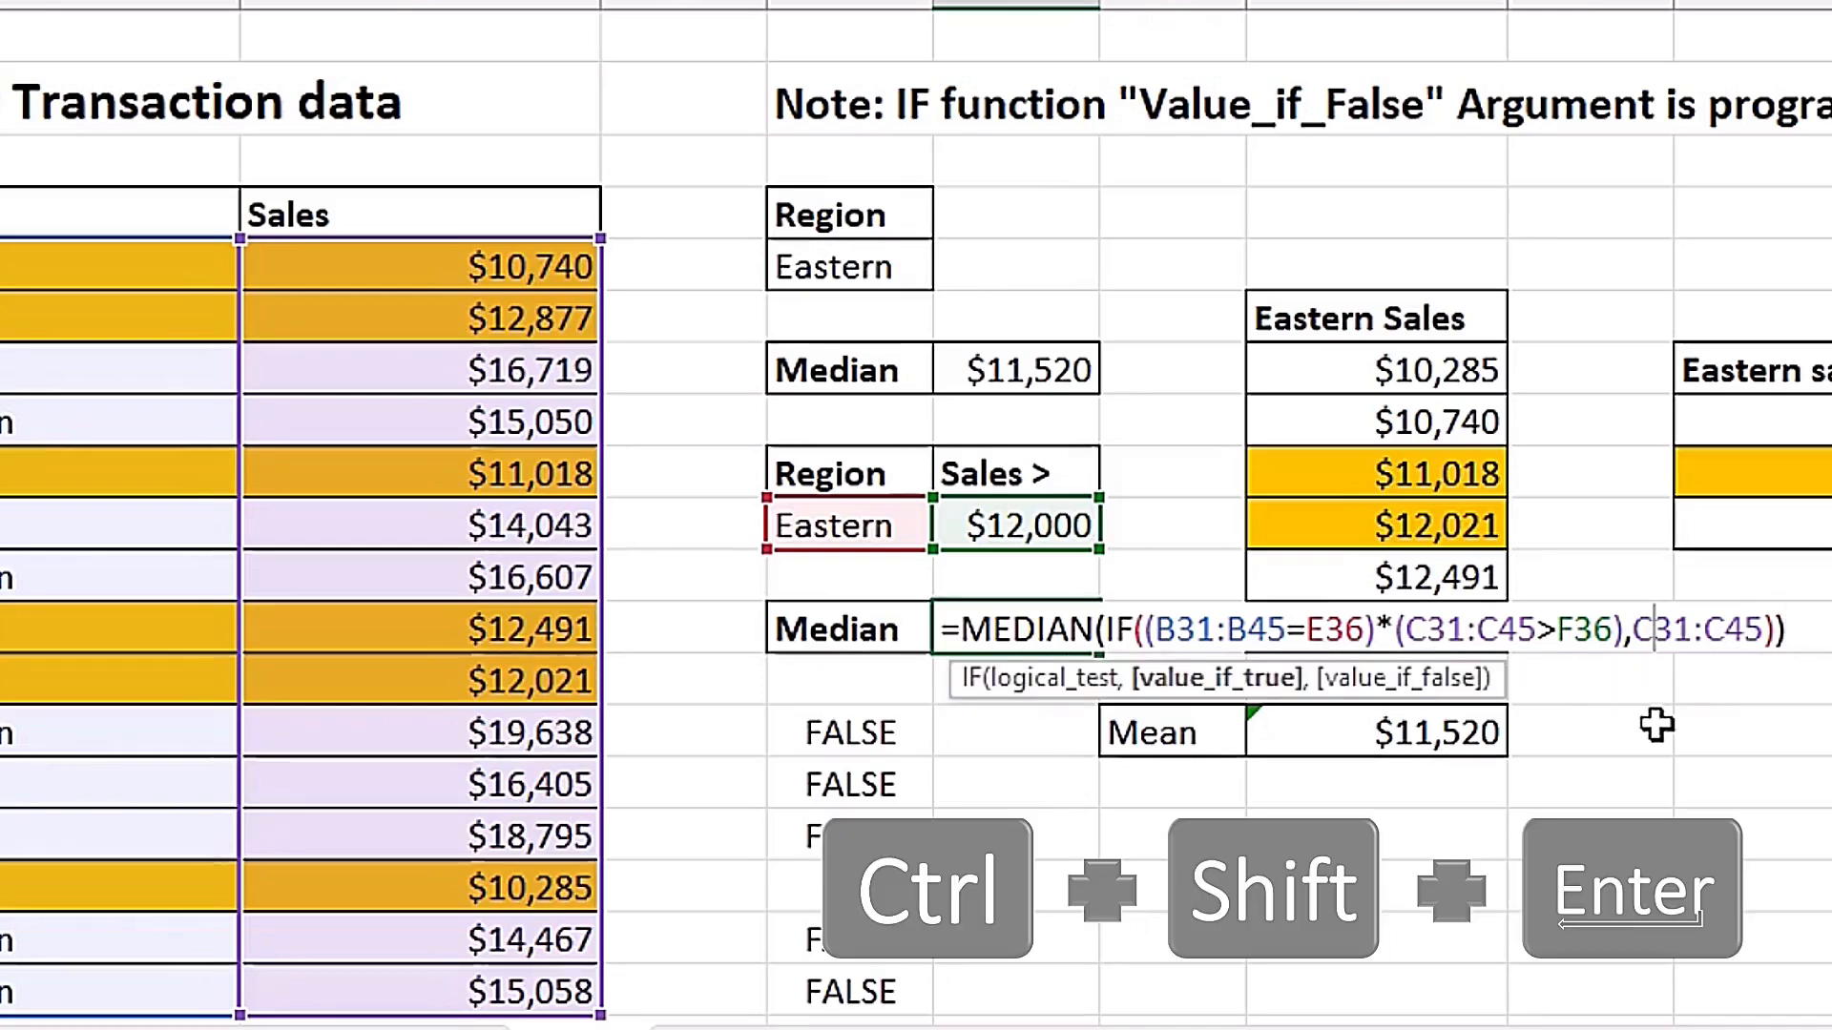
{"action": "key", "text": "ctrl+shift+Return"}
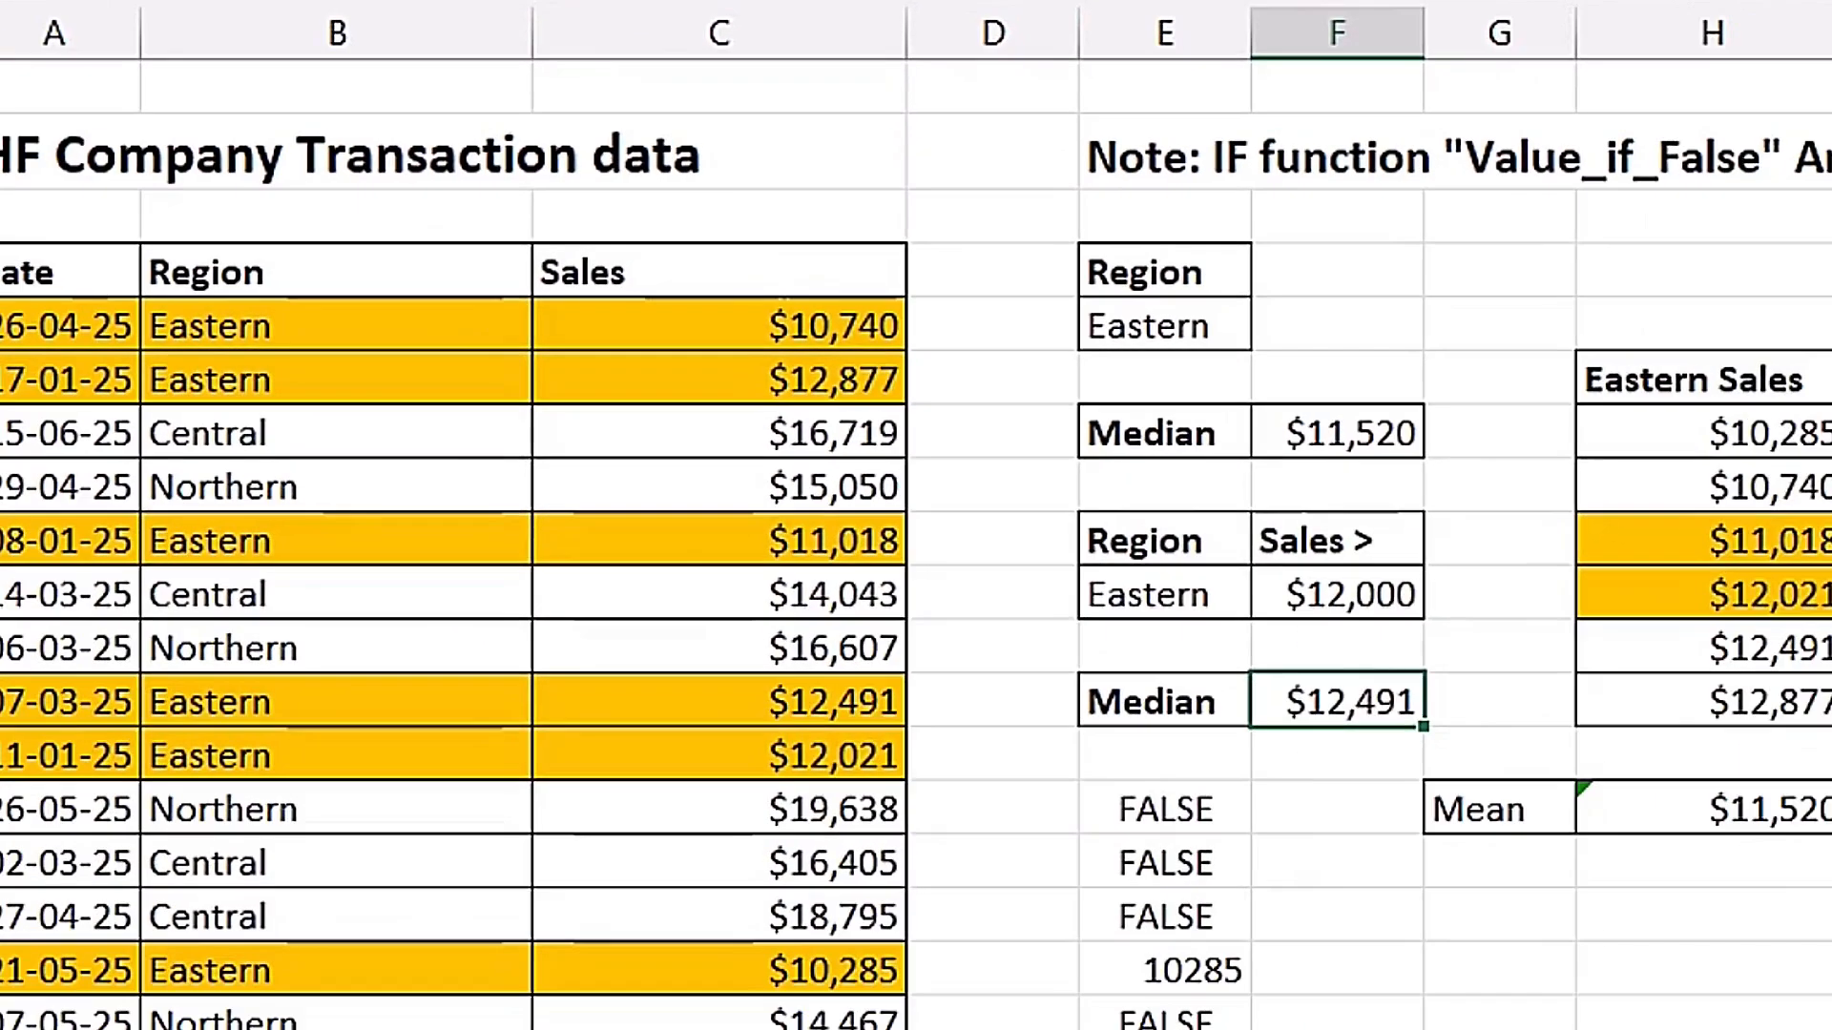
Re-enter the median formula in F38 as a regular formula and review the two median cells, F38 and F33.
{"action": "key", "text": "F2"}
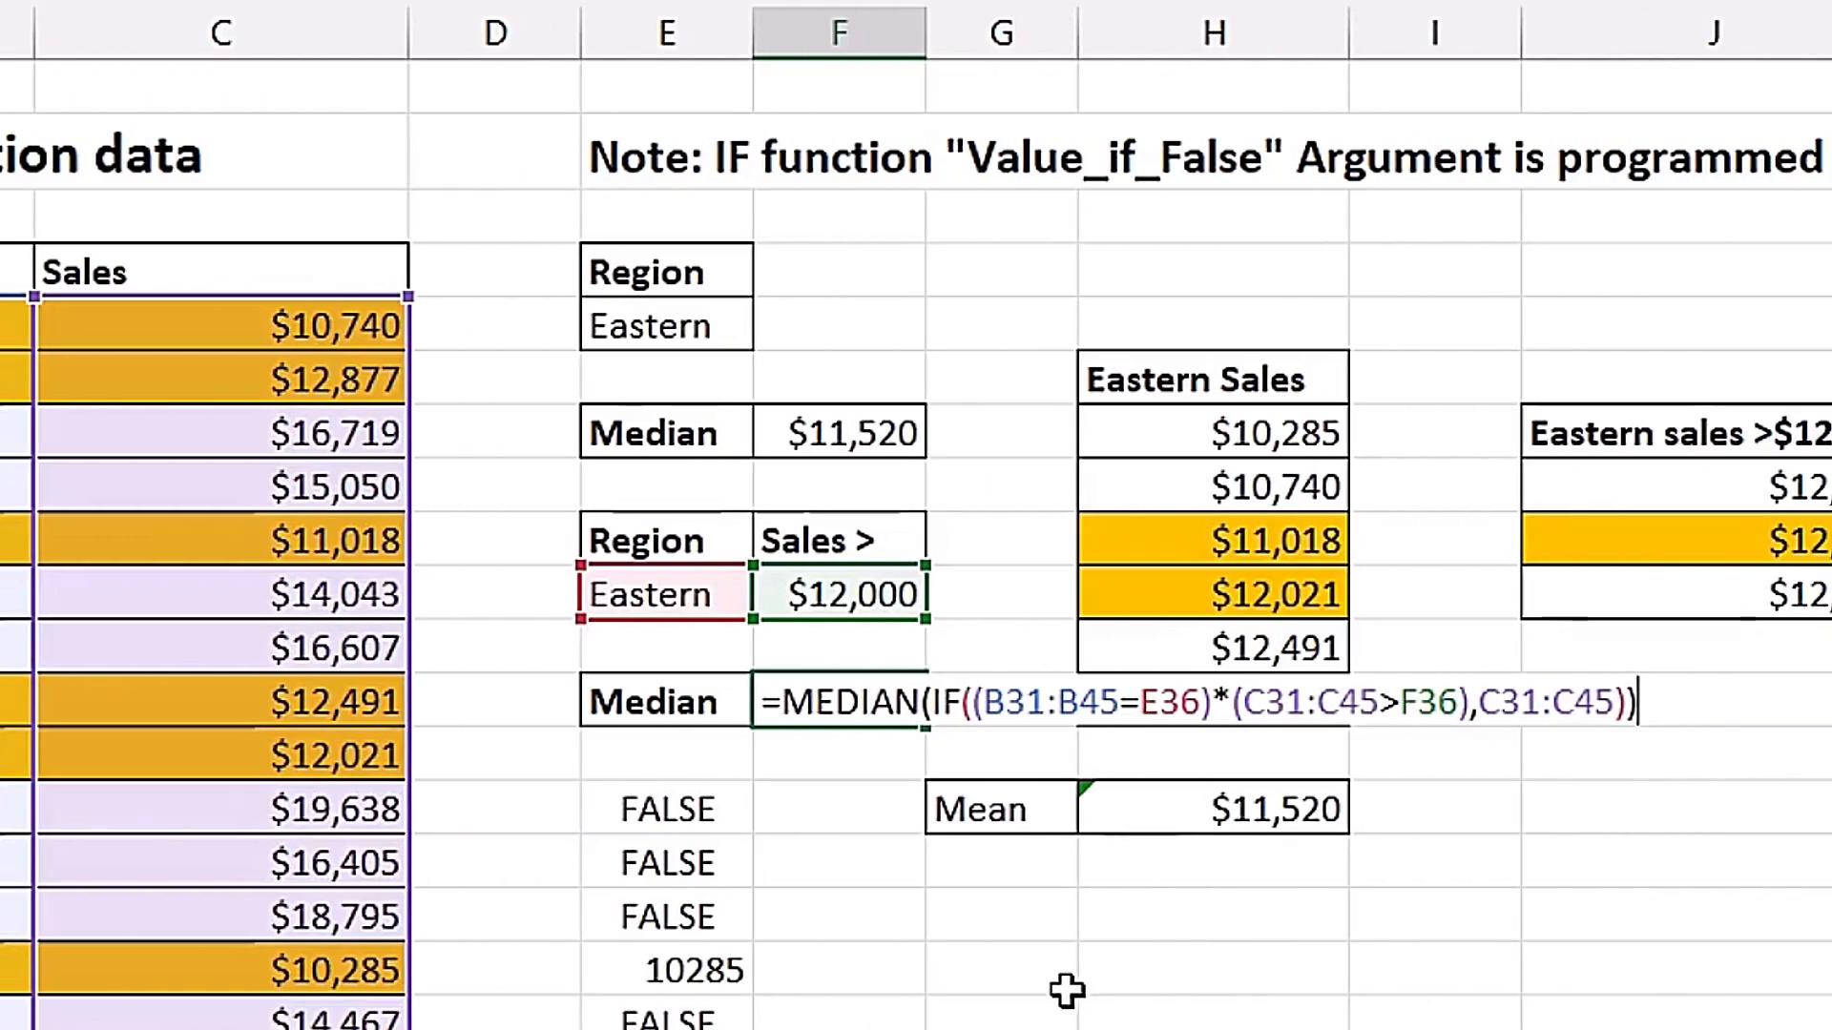
{"action": "key", "text": "Return"}
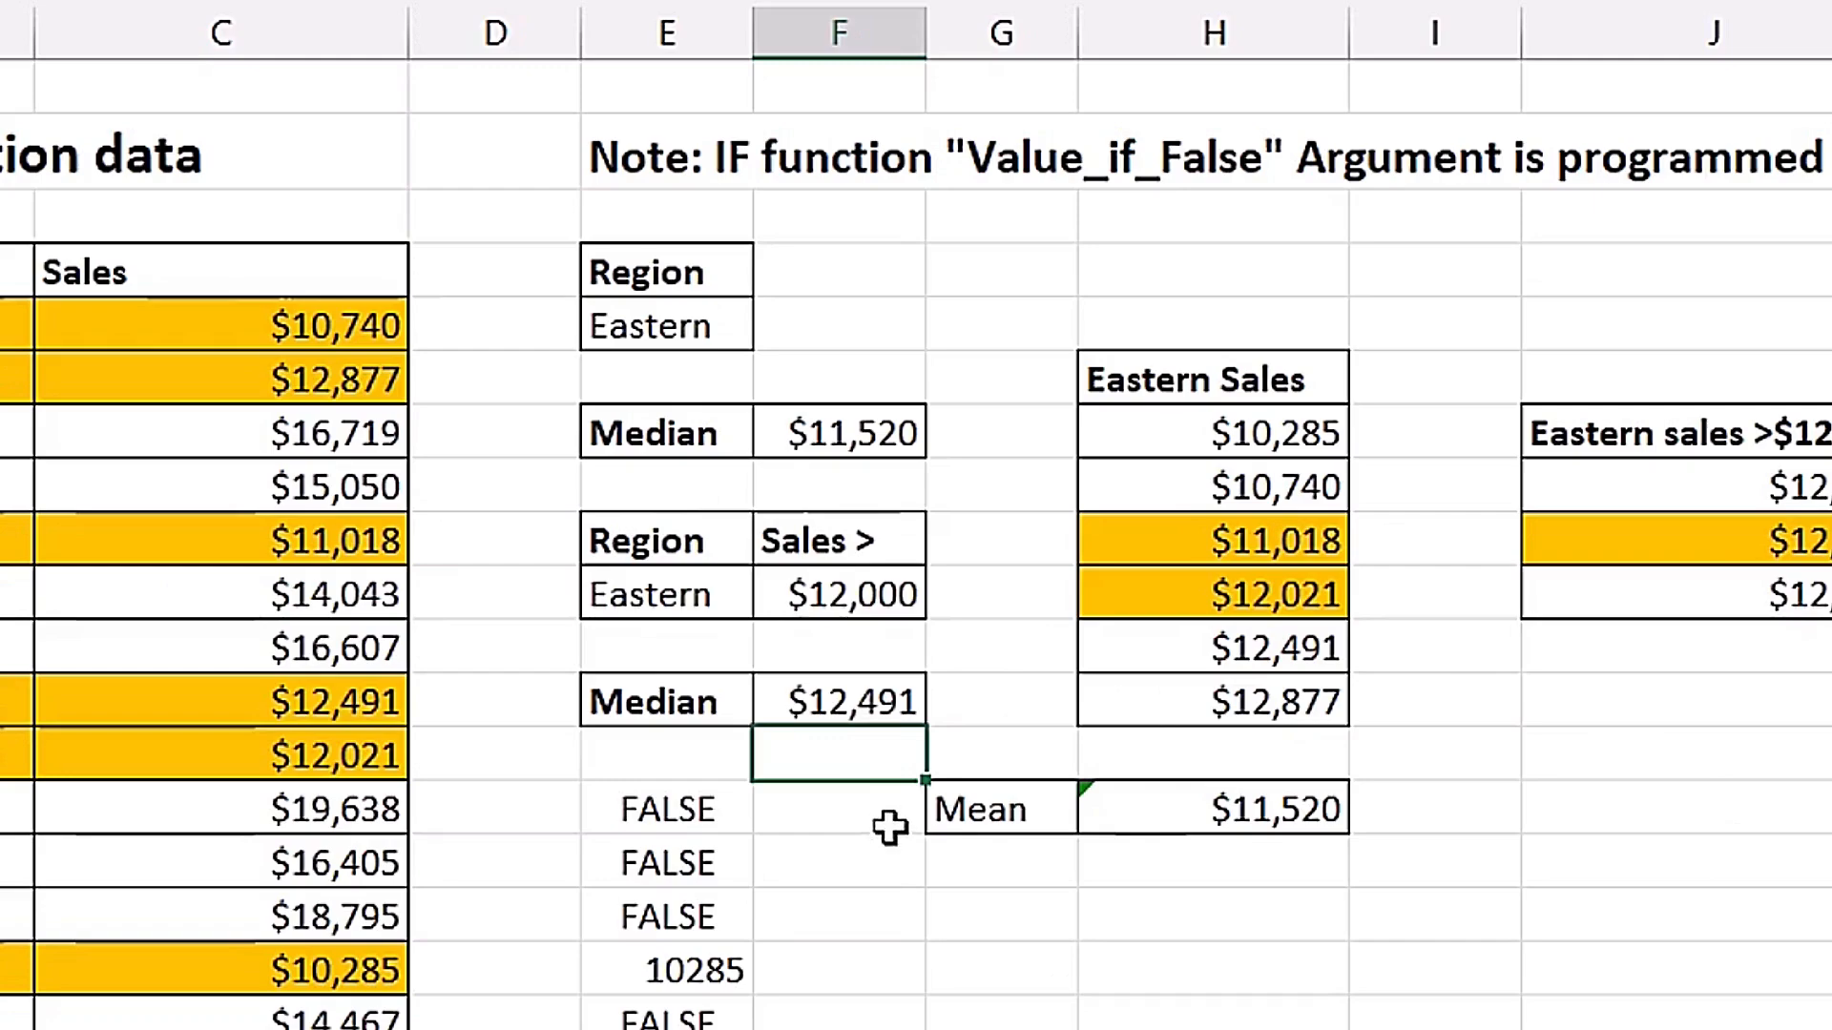
{"action": "left_click", "coordinate": [841, 704]}
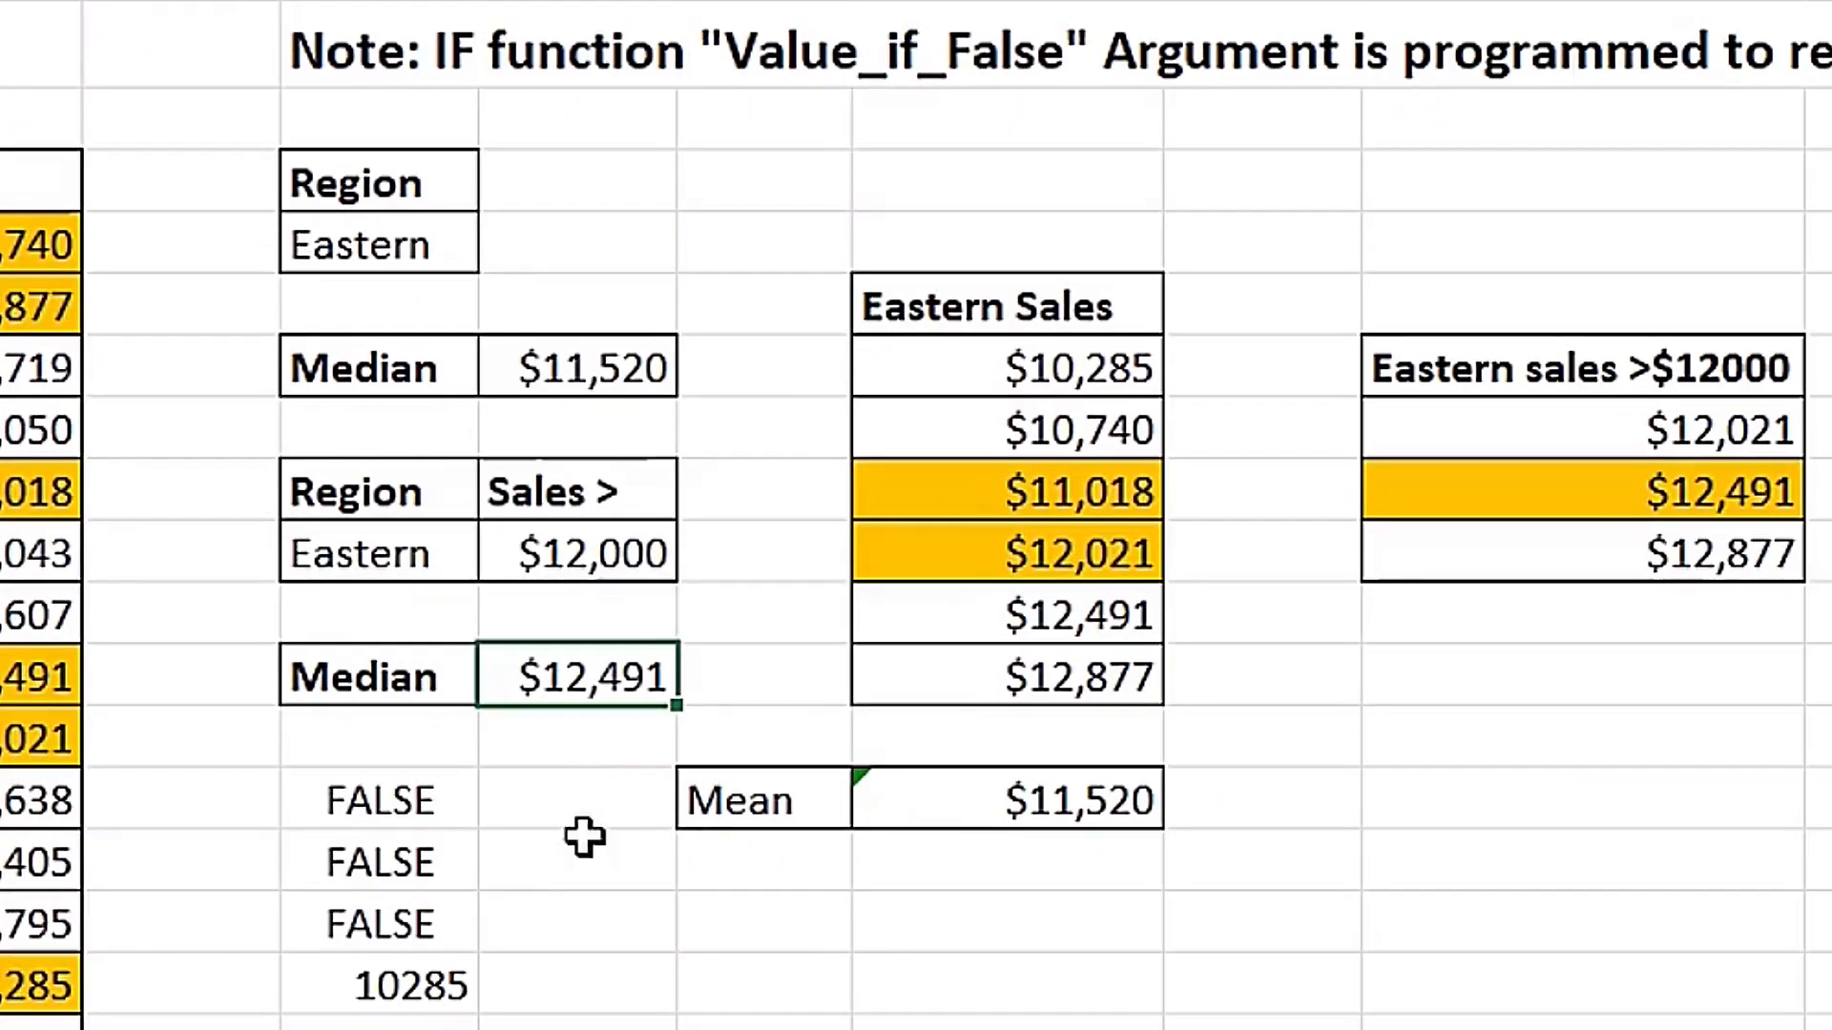
{"action": "left_click", "coordinate": [593, 371]}
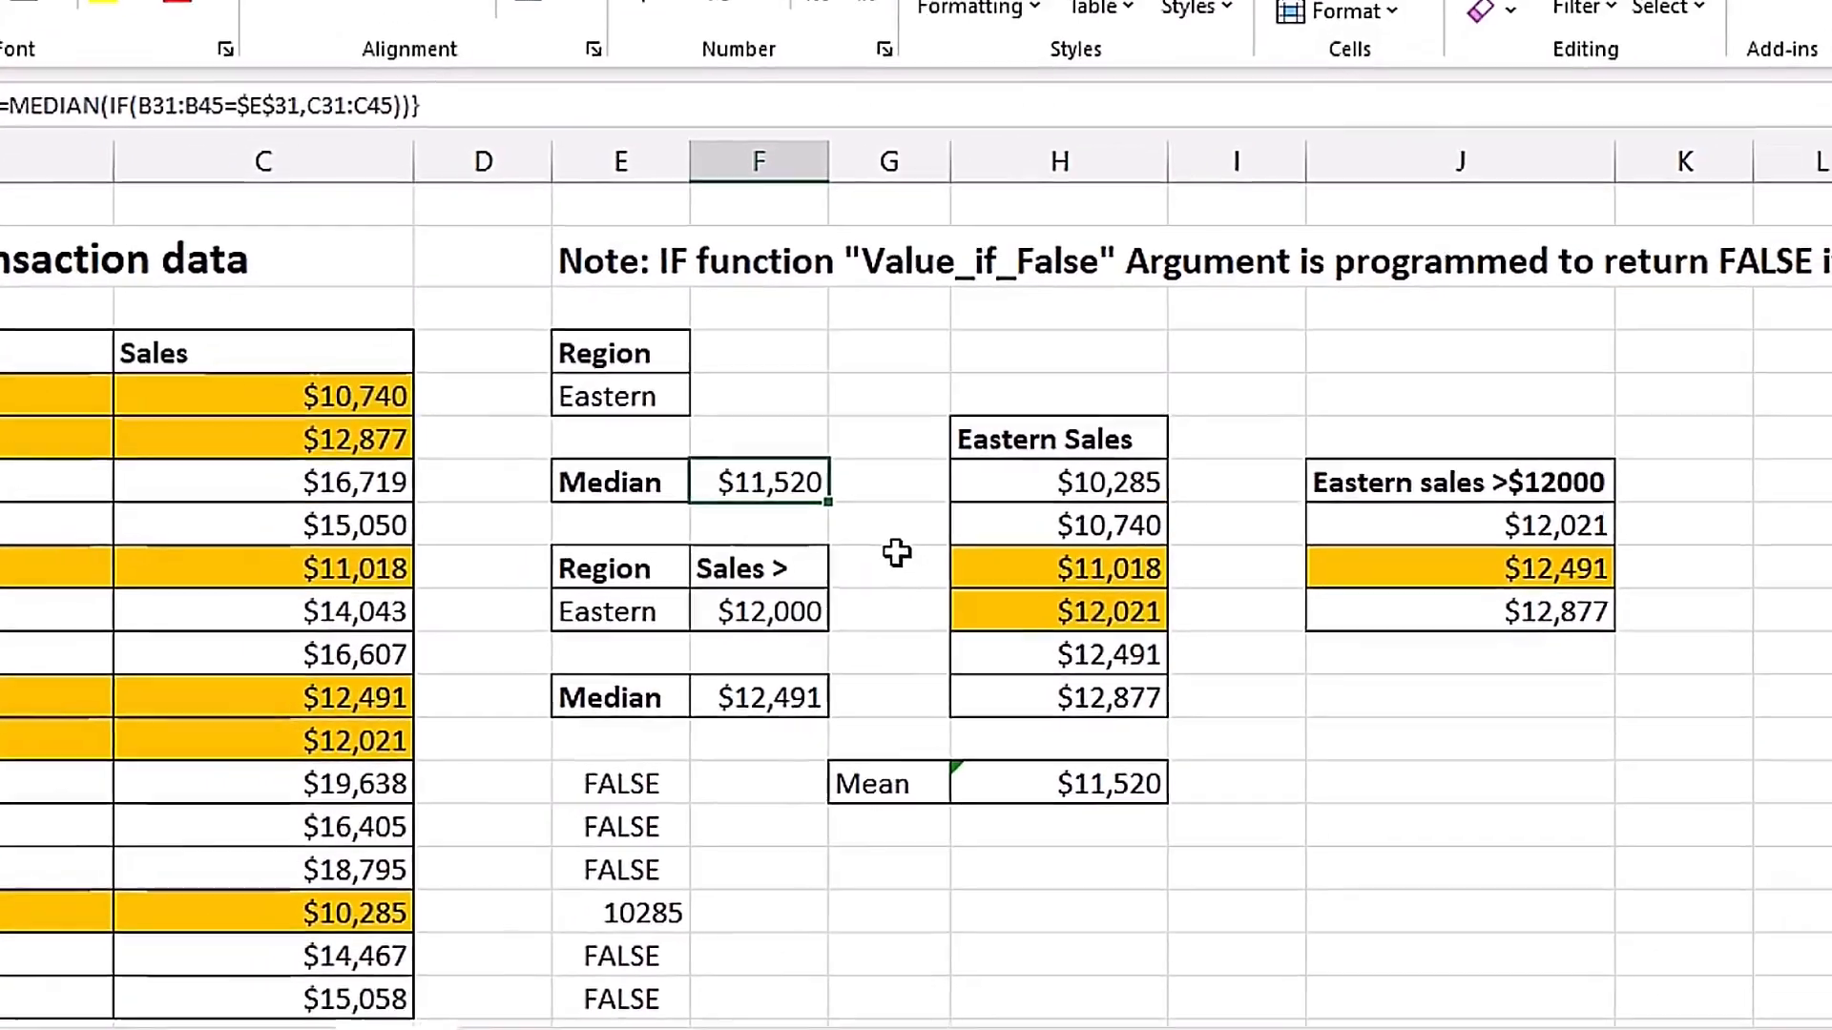